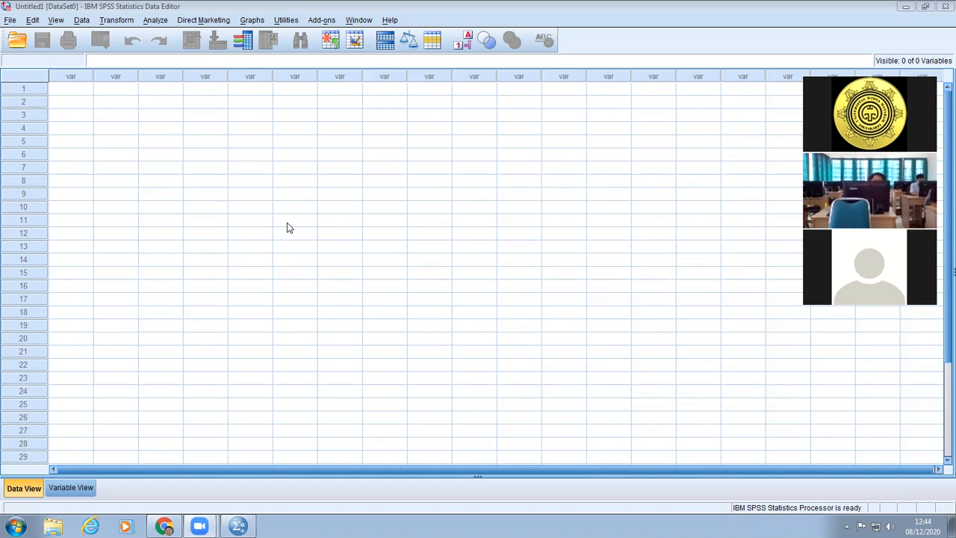
Define the first variable in the variable list with the name produk.
{"action": "left_click", "coordinate": [83, 494]}
{"action": "left_click", "coordinate": [83, 73]}
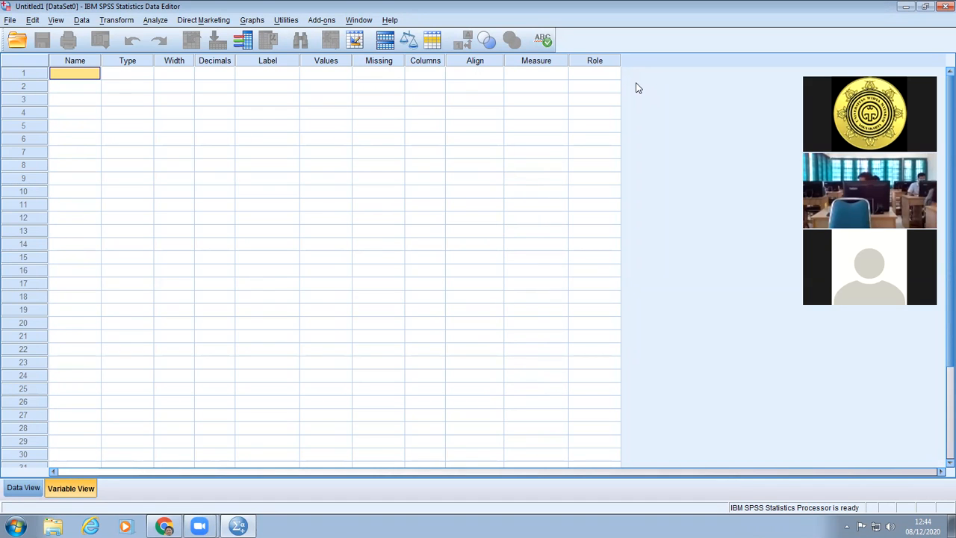
{"action": "type", "text": "produ"}
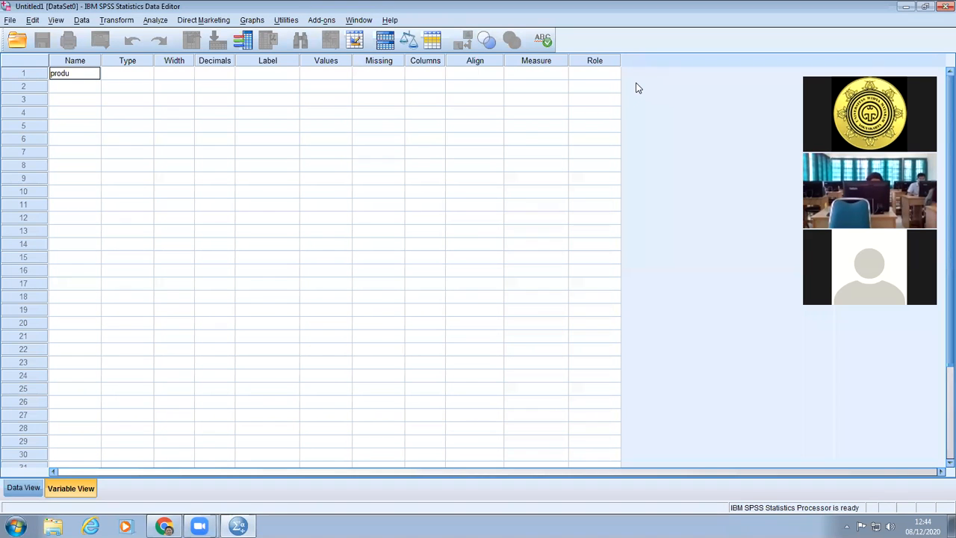
{"action": "type", "text": "ktivitas"}
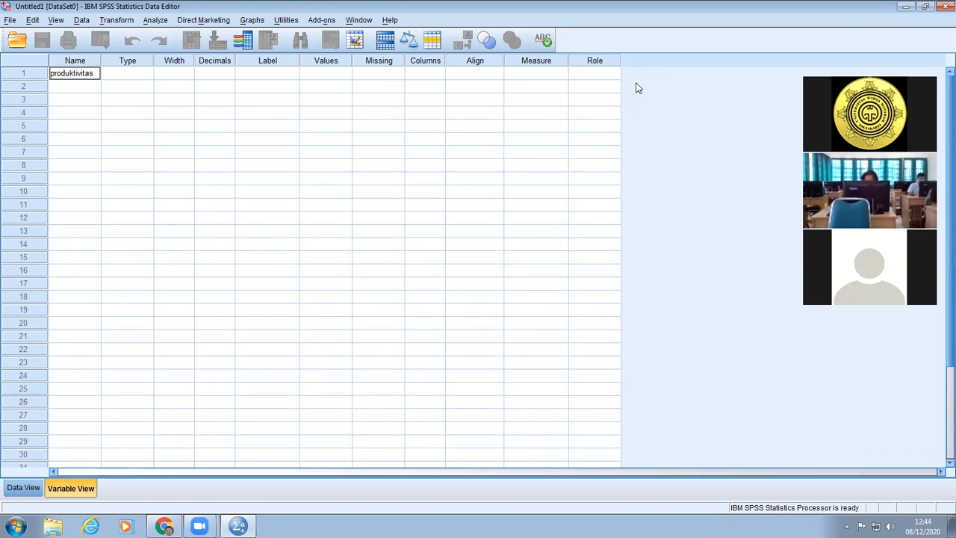
{"action": "key", "text": "BackSpace"}
{"action": "key", "text": "BackSpace"}
{"action": "key", "text": "BackSpace"}
{"action": "key", "text": "BackSpace"}
{"action": "key", "text": "BackSpace"}
{"action": "key", "text": "BackSpace"}
{"action": "key", "text": "BackSpace"}
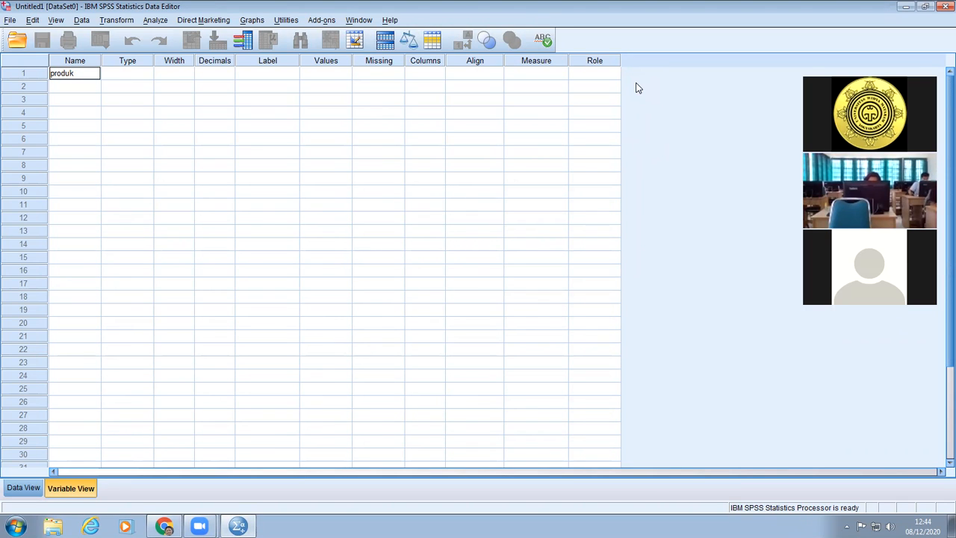
{"action": "key", "text": "Return"}
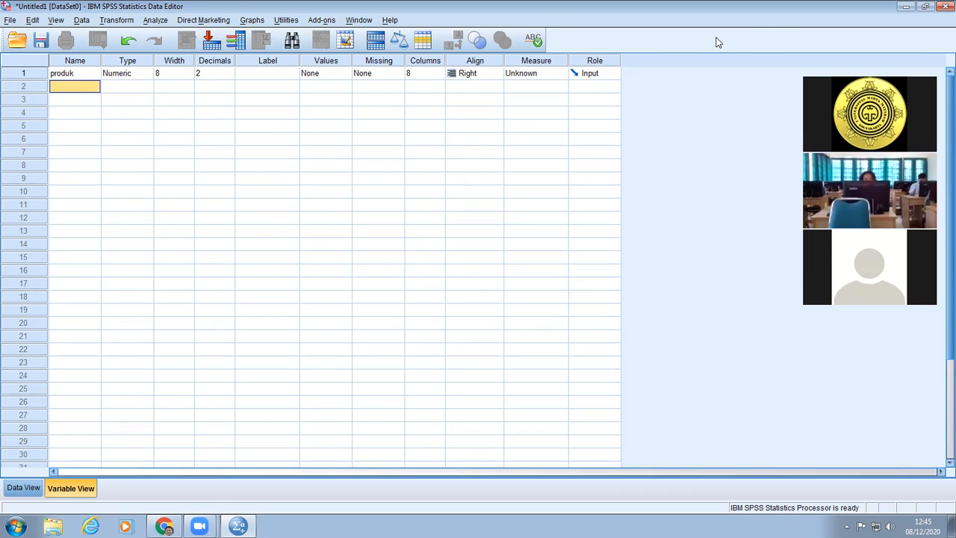
Define a second variable named shift and open its value label settings.
{"action": "type", "text": "shi"}
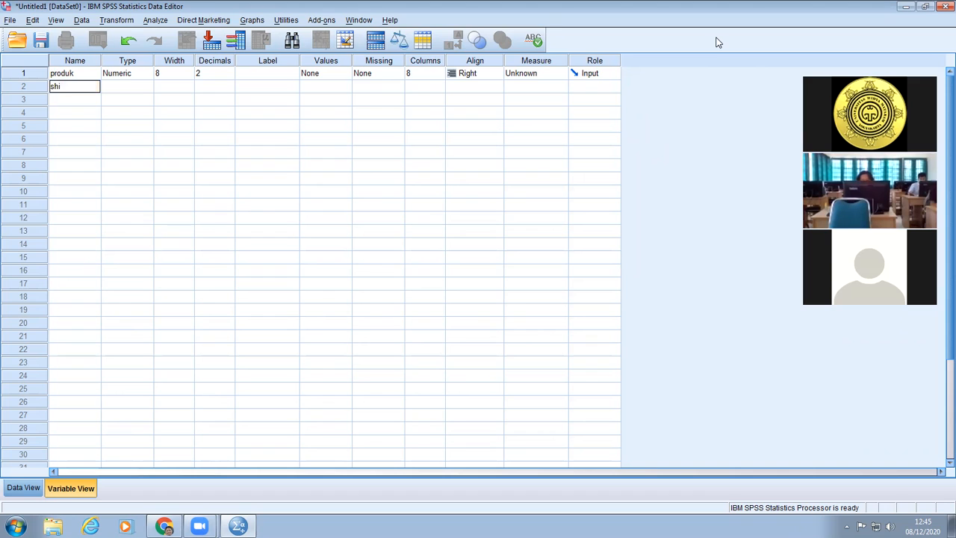
{"action": "type", "text": "ft"}
{"action": "key", "text": "Return"}
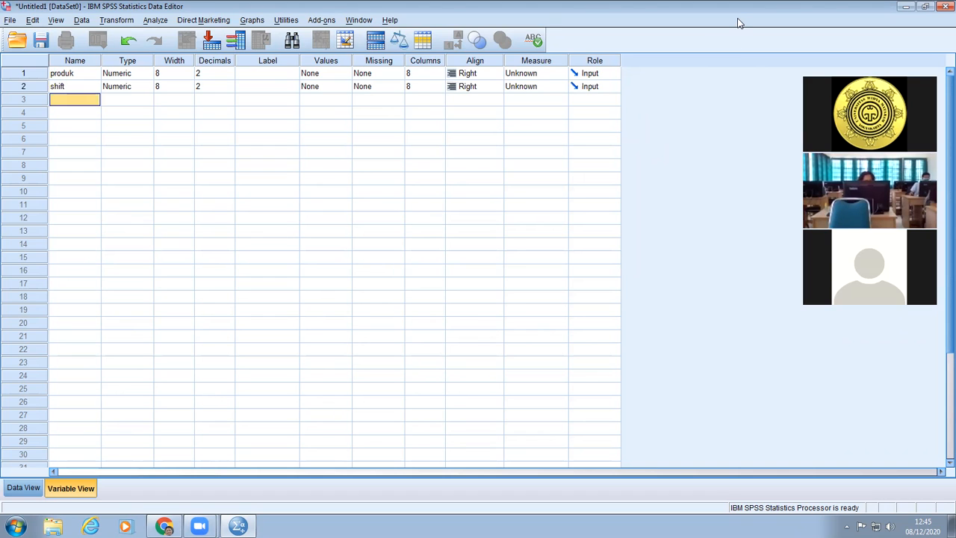
{"action": "left_click", "coordinate": [329, 87]}
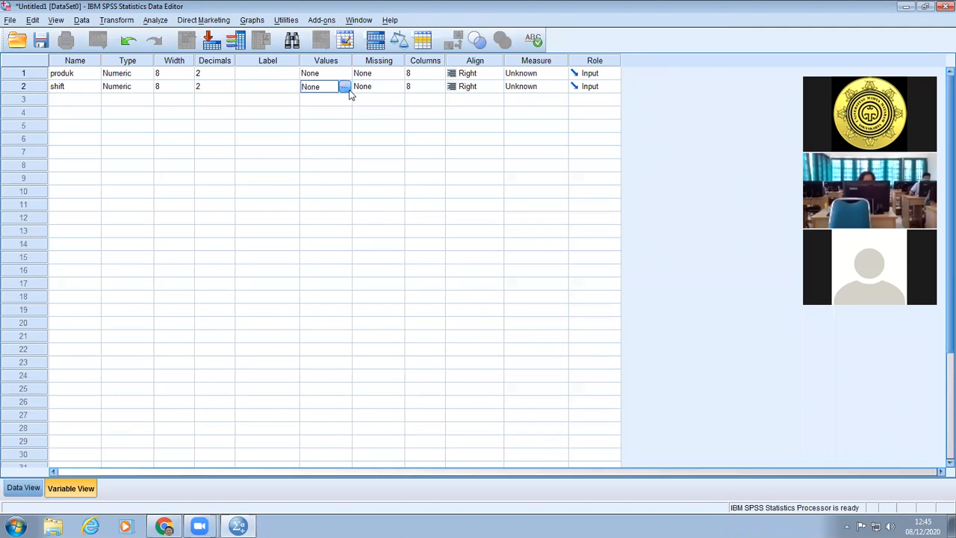
{"action": "left_click", "coordinate": [344, 86]}
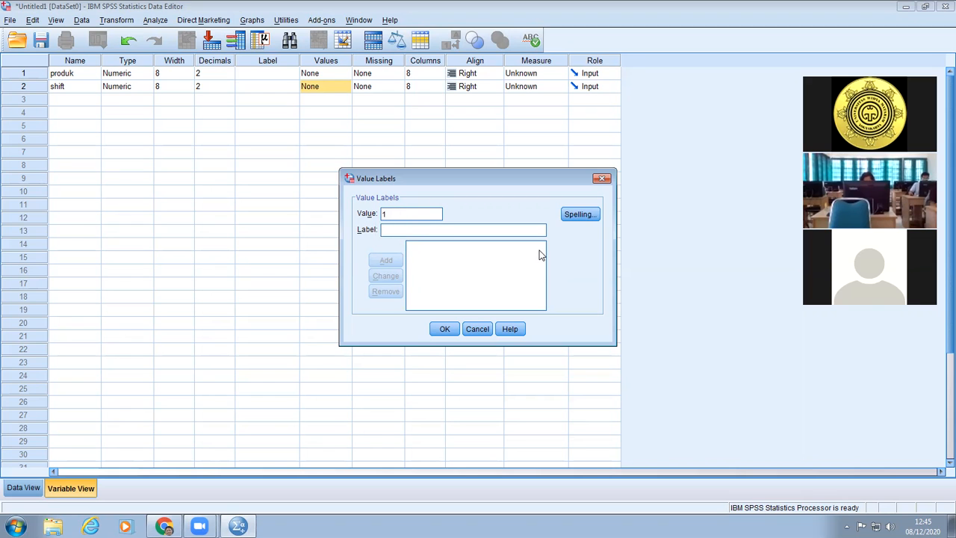
{"action": "key", "text": "Tab"}
{"action": "type", "text": "s"}
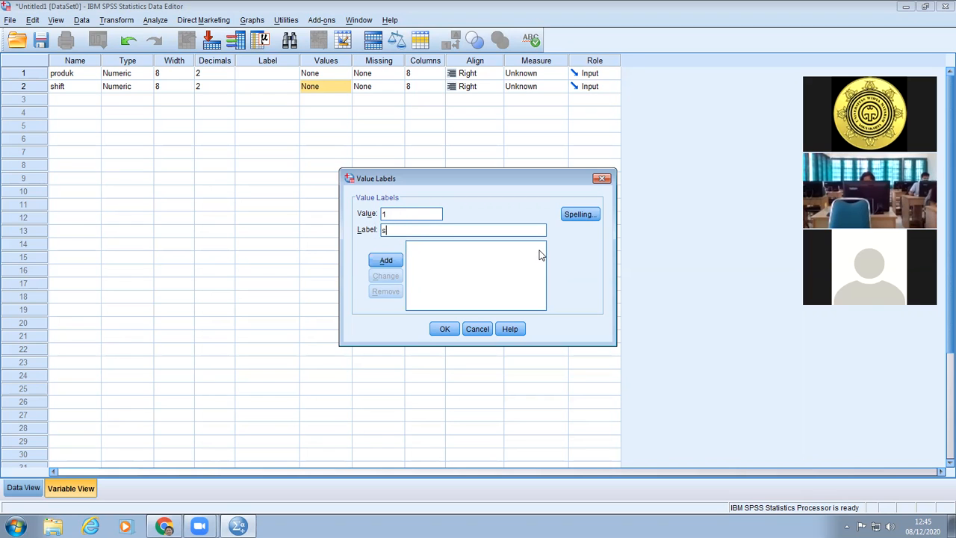
{"action": "type", "text": "hift 1"}
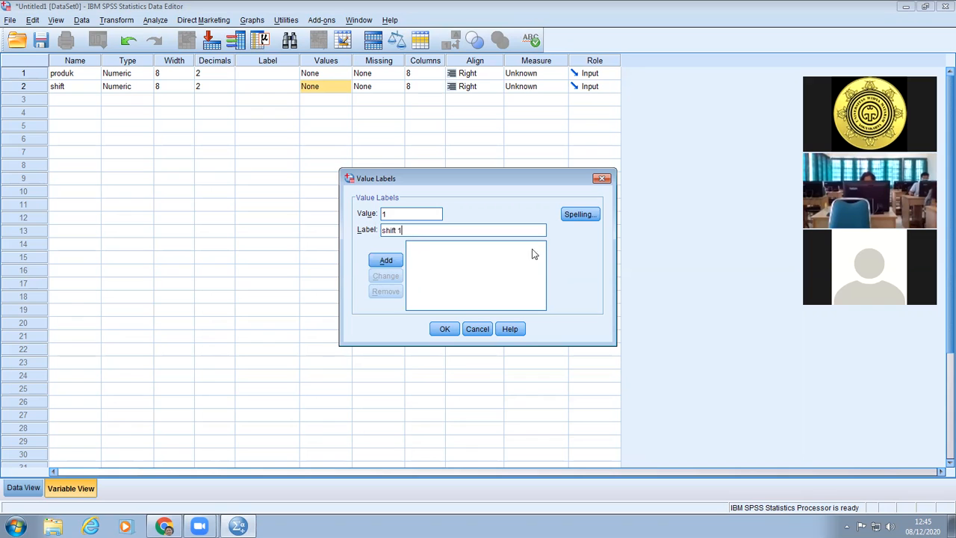
{"action": "left_click", "coordinate": [388, 261]}
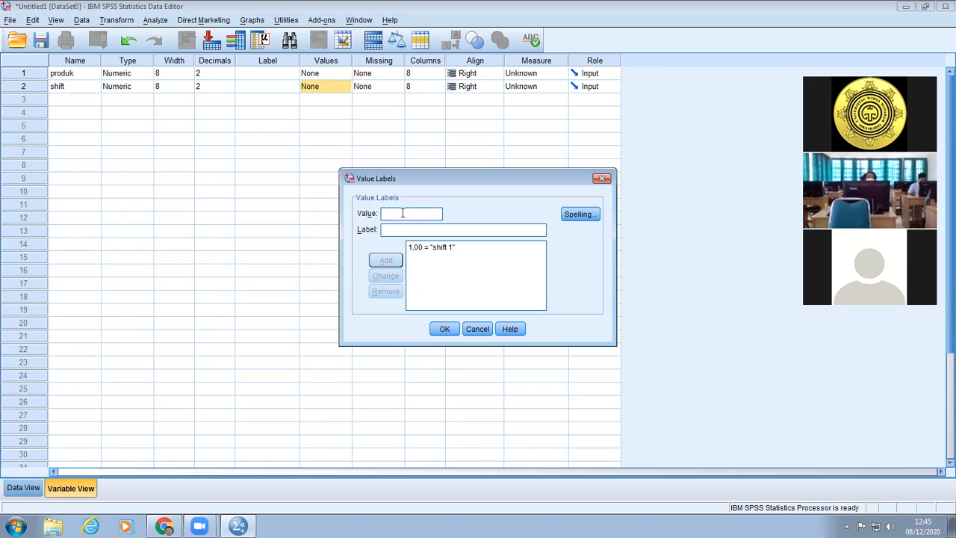
{"action": "type", "text": "2"}
{"action": "left_click", "coordinate": [415, 230]}
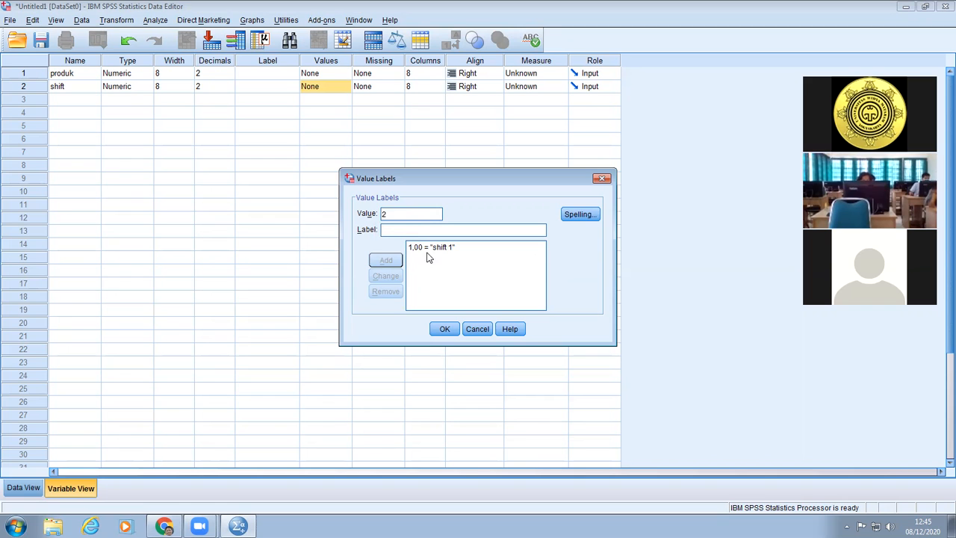
{"action": "left_click", "coordinate": [431, 248]}
{"action": "left_click", "coordinate": [396, 293]}
Add the value label "satu" for value 1 of the shift variable.
{"action": "left_click", "coordinate": [408, 213]}
{"action": "type", "text": "1"}
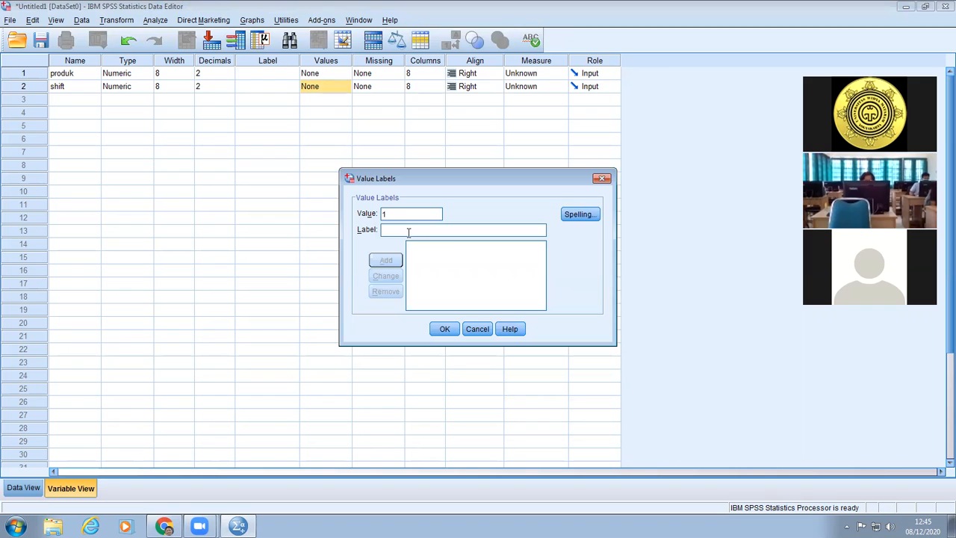
{"action": "left_click", "coordinate": [445, 233]}
{"action": "type", "text": "satu"}
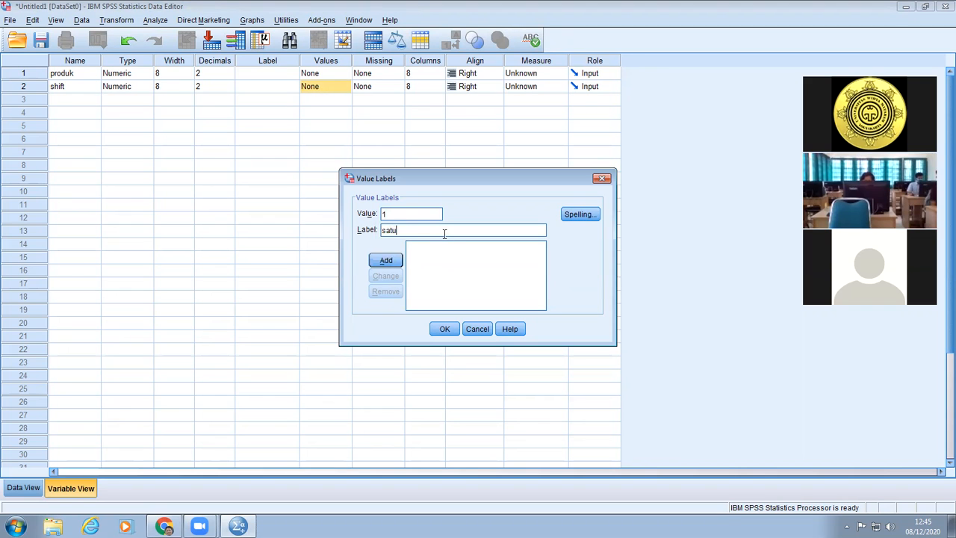
{"action": "left_click", "coordinate": [386, 260]}
Add the shift value labels "dua" for value 2 and "tiga" for value 3.
{"action": "left_click", "coordinate": [401, 215]}
{"action": "type", "text": "2"}
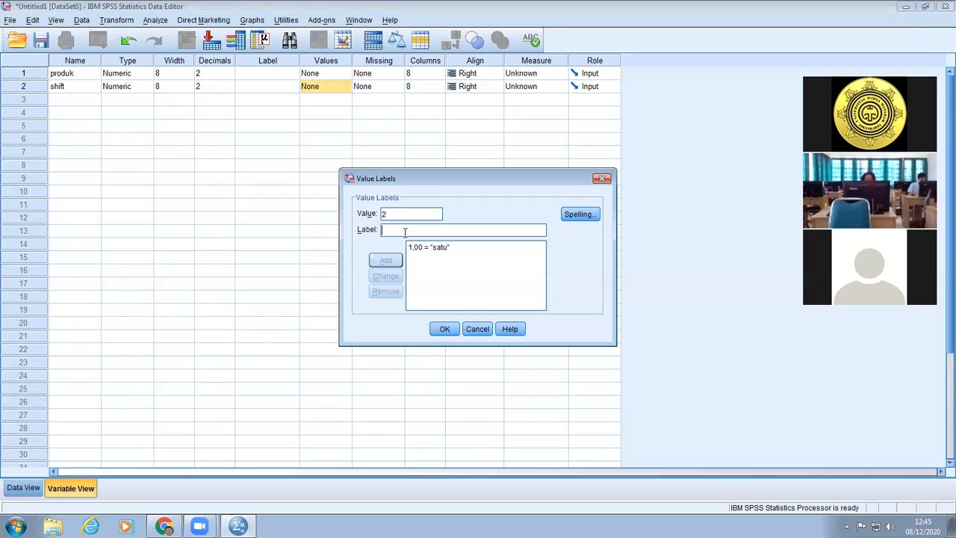
{"action": "type", "text": "dua"}
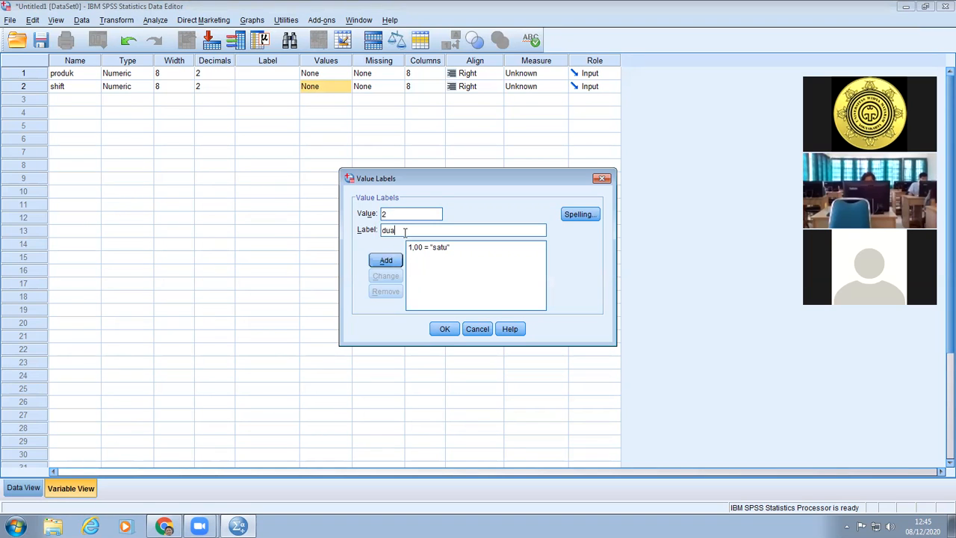
{"action": "left_click", "coordinate": [386, 261]}
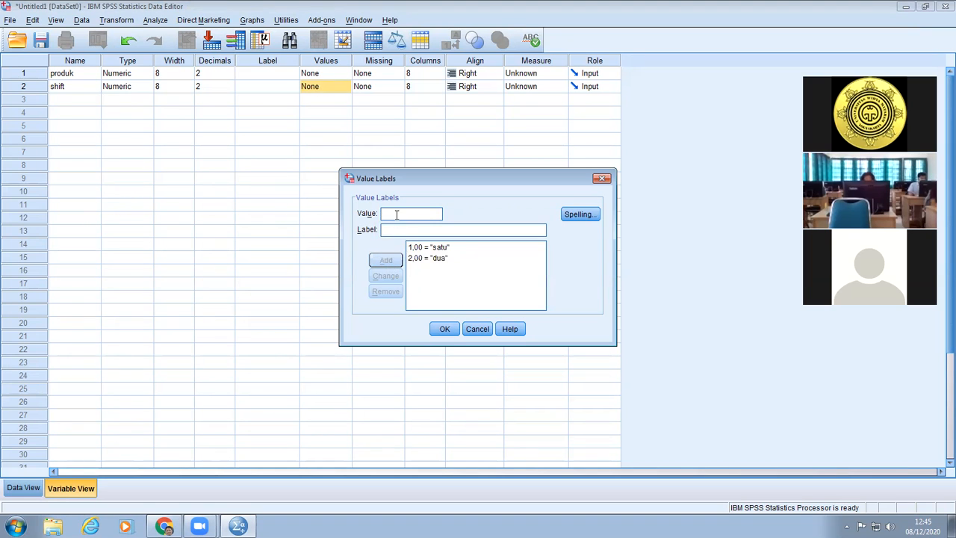
{"action": "type", "text": "3"}
{"action": "left_click", "coordinate": [409, 230]}
{"action": "type", "text": "tiga"}
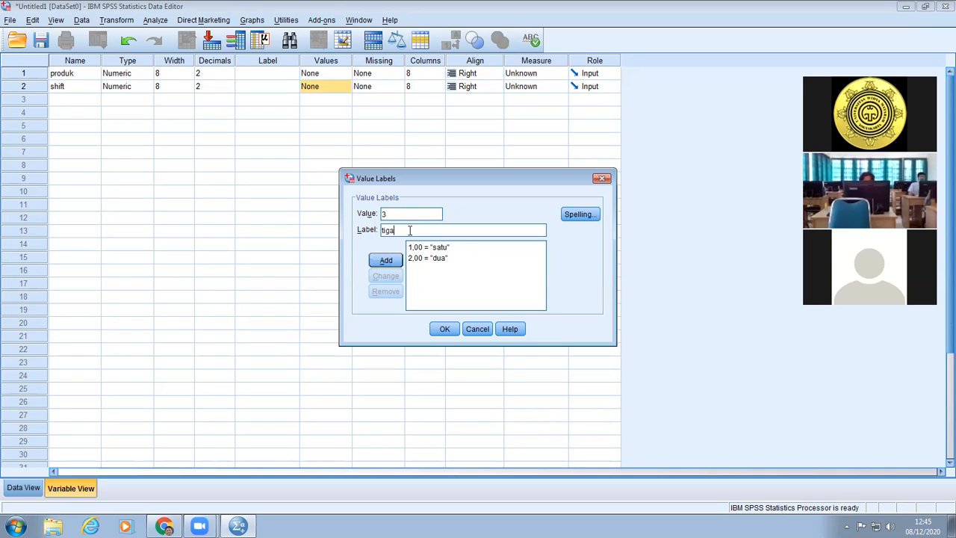
{"action": "left_click", "coordinate": [386, 259]}
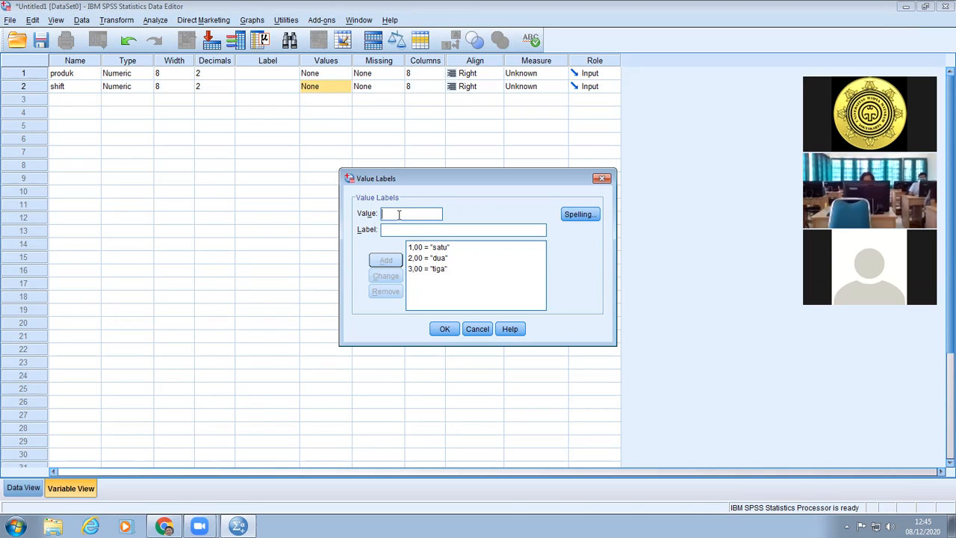
Add the label "empat" for value 4 and apply the value labels to the shift variable.
{"action": "type", "text": "4"}
{"action": "left_click", "coordinate": [416, 228]}
{"action": "type", "text": "empat"}
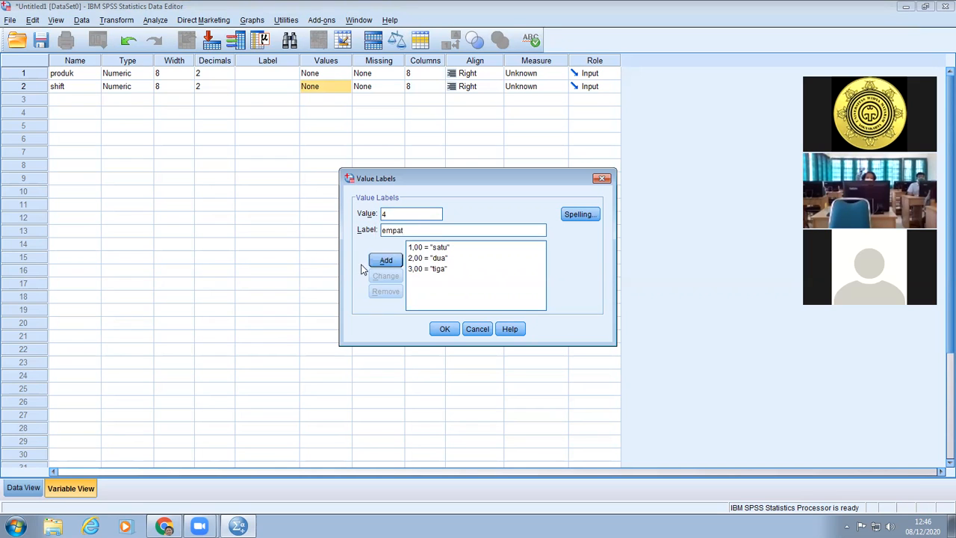
{"action": "left_click", "coordinate": [383, 261]}
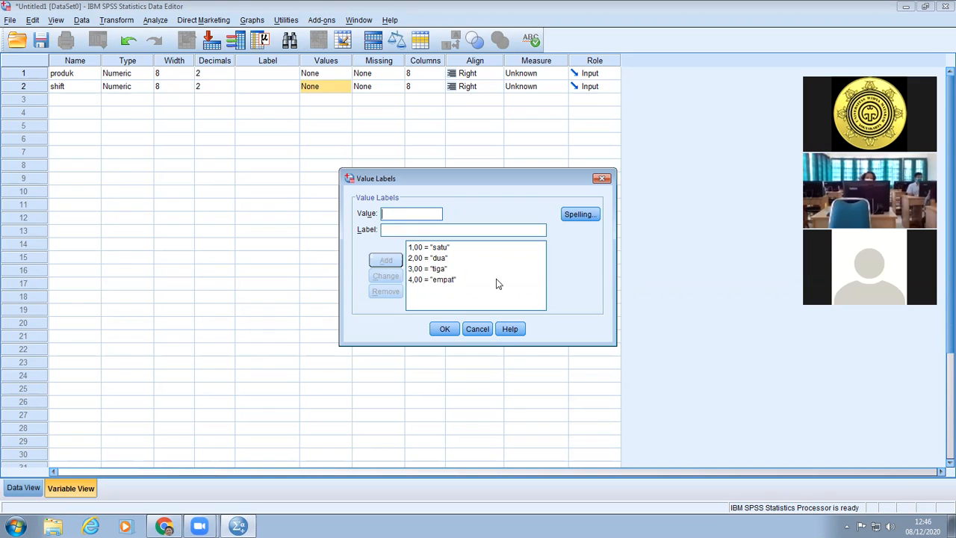
{"action": "left_click", "coordinate": [444, 329]}
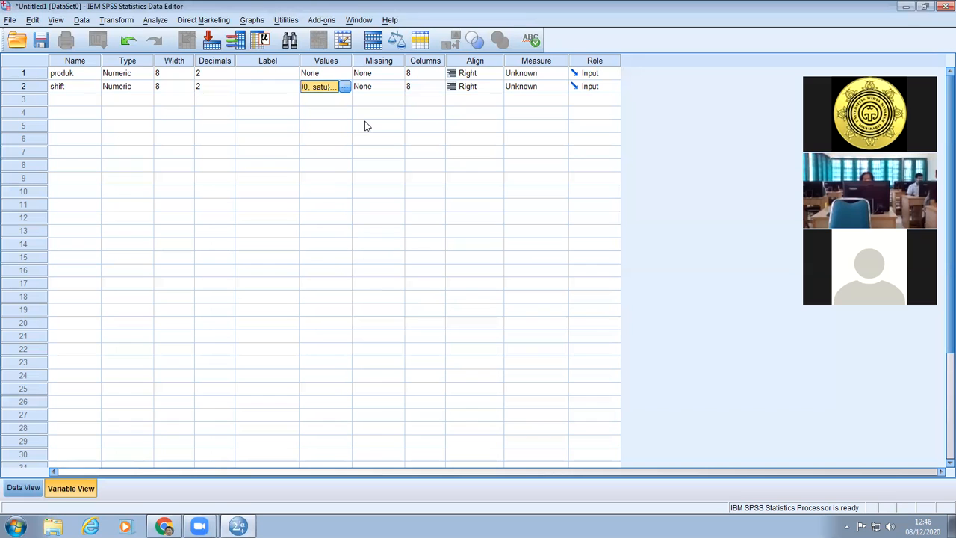
Enter 38, 36, 39 and 34 as the produk data in rows 1 to 4.
{"action": "left_click", "coordinate": [18, 488]}
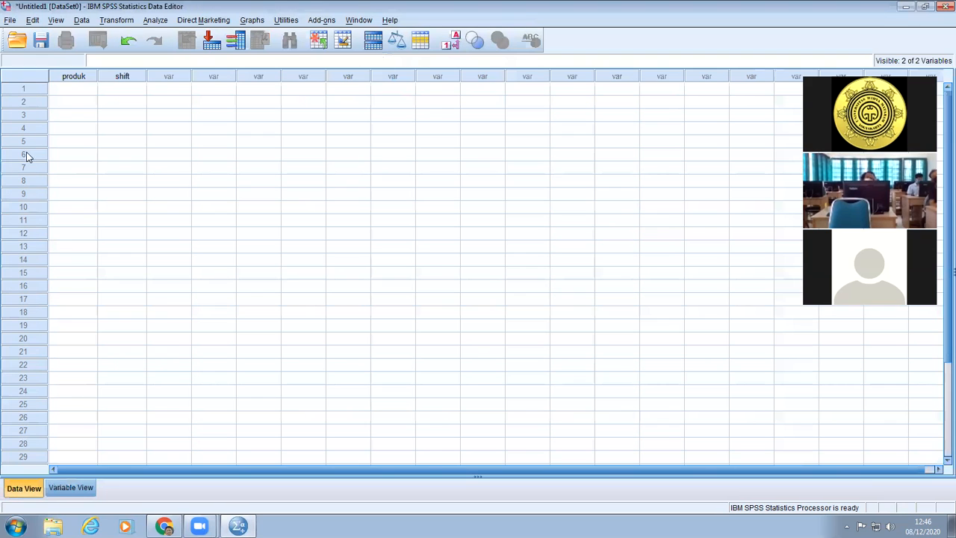
{"action": "left_click", "coordinate": [75, 89]}
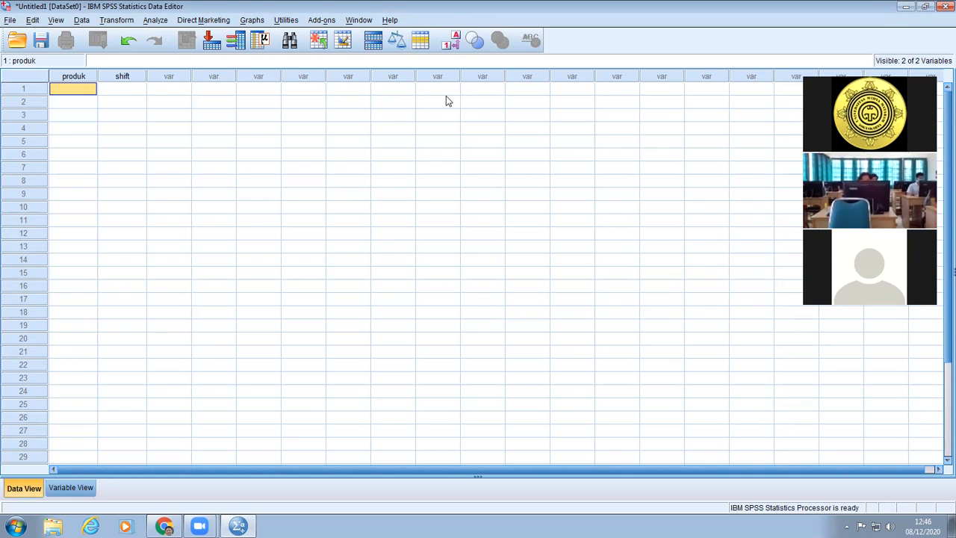
{"action": "type", "text": "38"}
{"action": "key", "text": "Return"}
{"action": "type", "text": "36"}
{"action": "key", "text": "Return"}
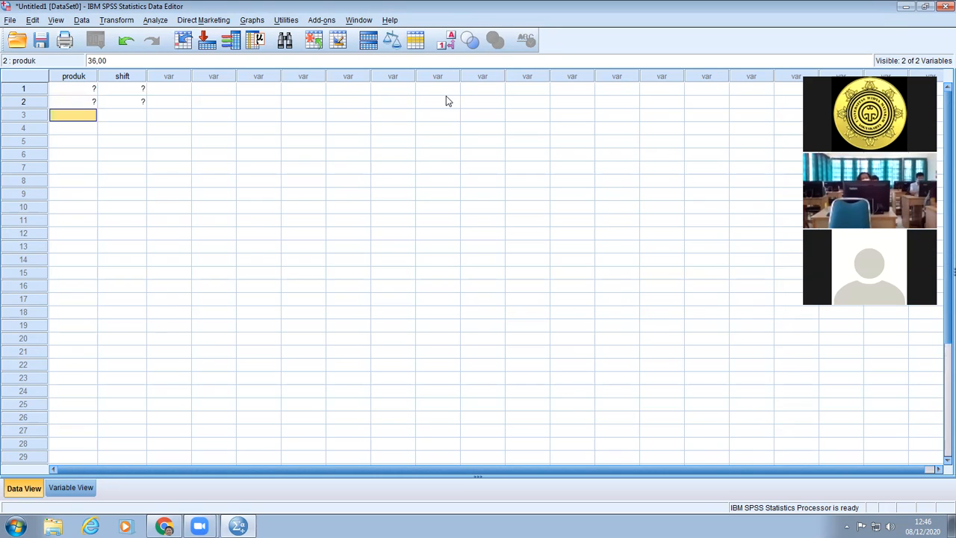
{"action": "type", "text": "39"}
{"action": "key", "text": "Return"}
{"action": "type", "text": "34"}
{"action": "key", "text": "Return"}
Enter 35, 32, 39 and 34 as the produk data in rows 5 to 8.
{"action": "type", "text": "35"}
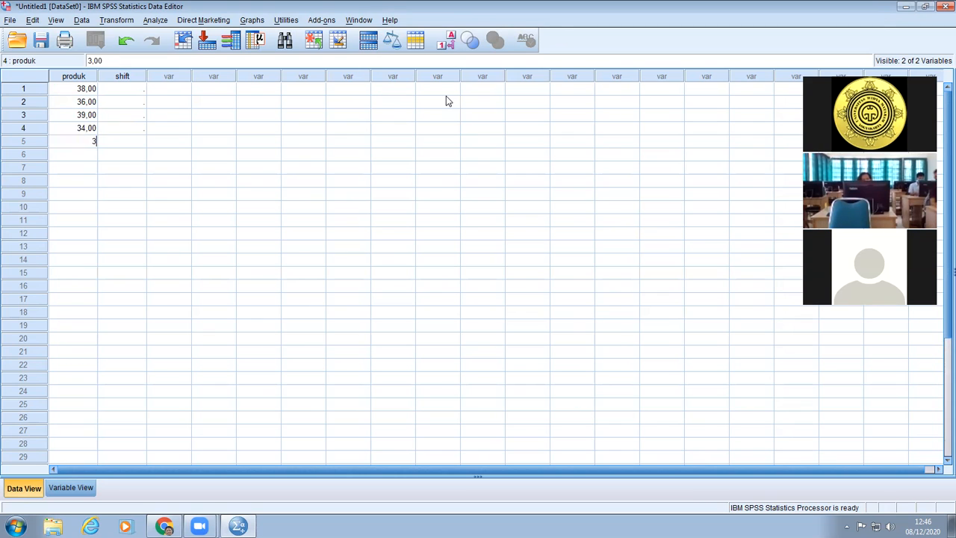
{"action": "key", "text": "Return"}
{"action": "type", "text": "32"}
{"action": "key", "text": "Return"}
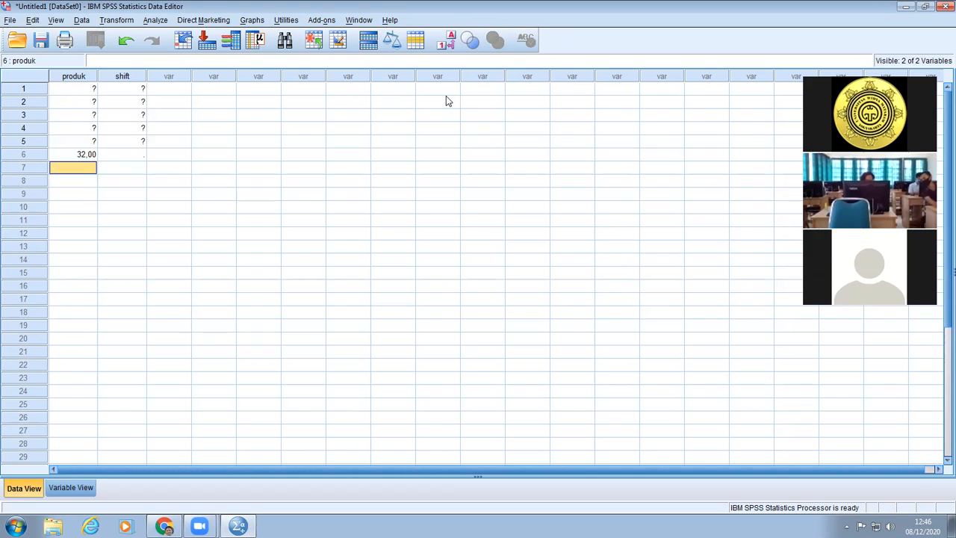
{"action": "type", "text": "39"}
{"action": "key", "text": "Return"}
{"action": "type", "text": "34"}
{"action": "key", "text": "Return"}
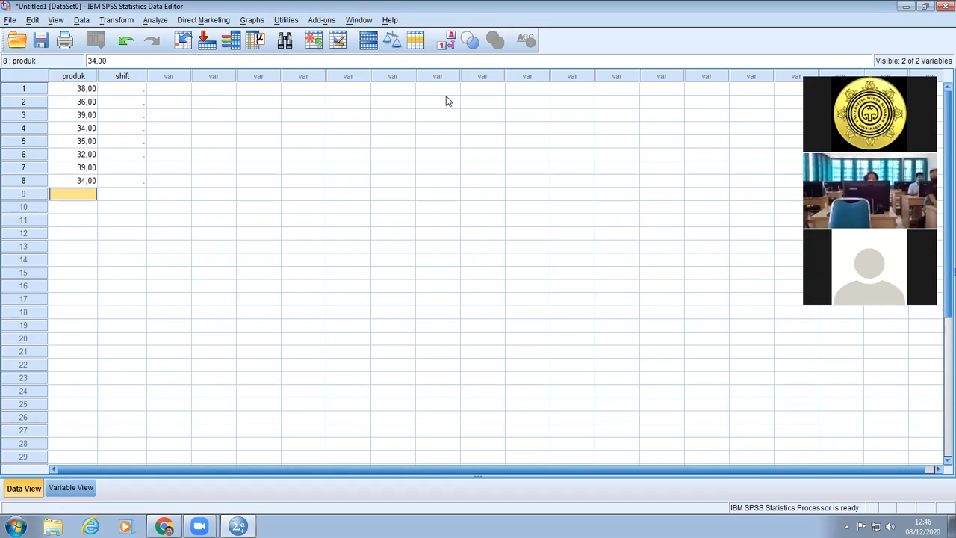
Enter 32, 36, 33 and 39 as the produk data in rows 9 to 12.
{"action": "type", "text": "32"}
{"action": "key", "text": "Return"}
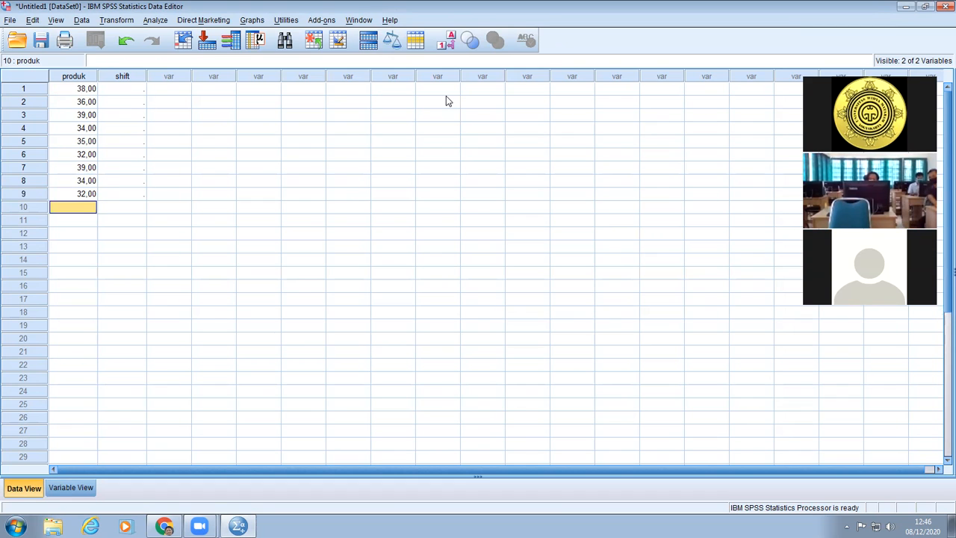
{"action": "type", "text": "36"}
{"action": "key", "text": "Return"}
{"action": "type", "text": "33"}
{"action": "key", "text": "Return"}
{"action": "type", "text": "39"}
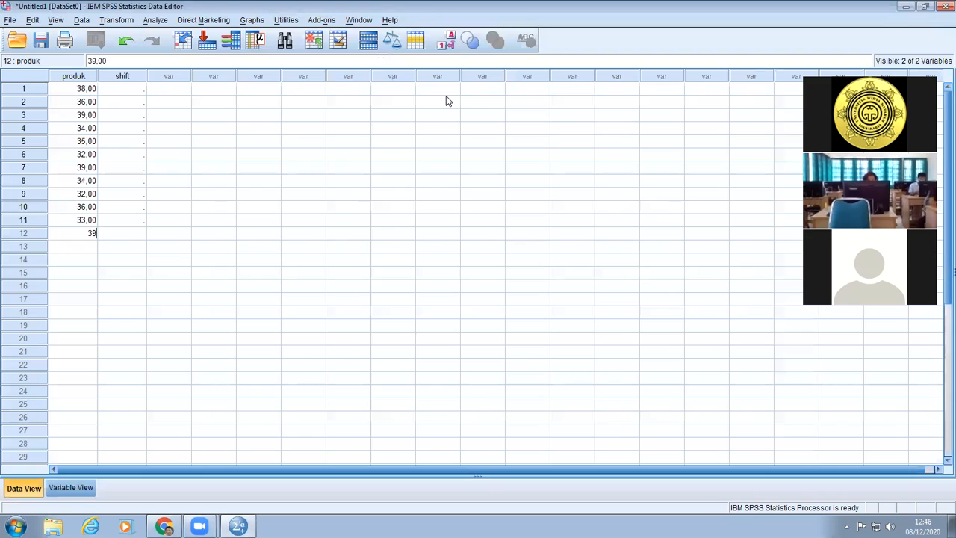
{"action": "key", "text": "Return"}
Enter 45, 48, 42 and 46 as the produk data in rows 13 to 16.
{"action": "type", "text": "45"}
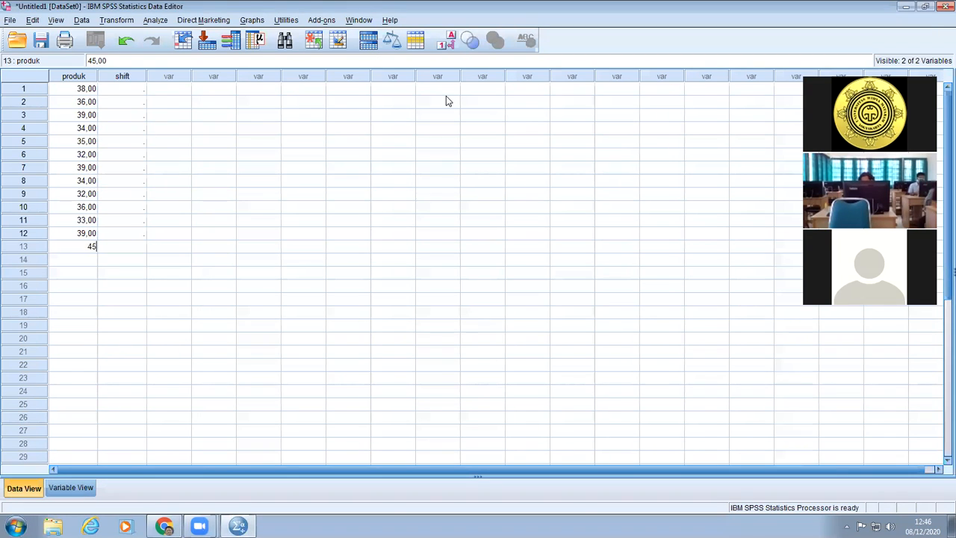
{"action": "key", "text": "Return"}
{"action": "type", "text": "48"}
{"action": "key", "text": "Return"}
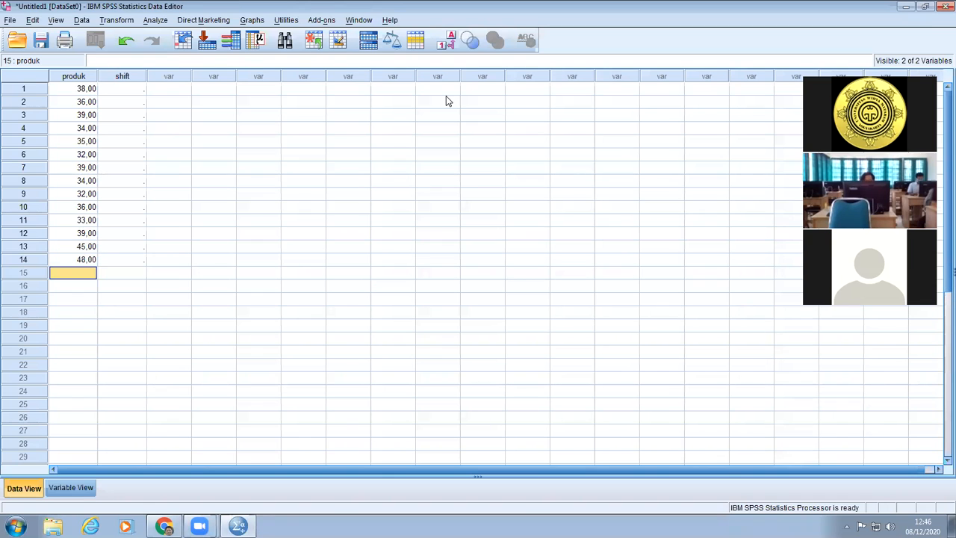
{"action": "type", "text": "42"}
{"action": "key", "text": "Return"}
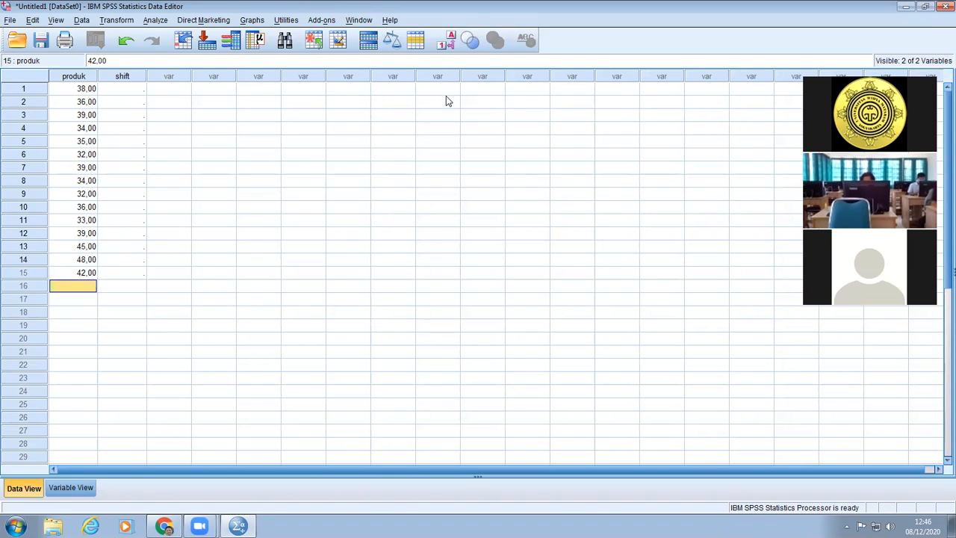
{"action": "type", "text": "46"}
{"action": "key", "text": "Return"}
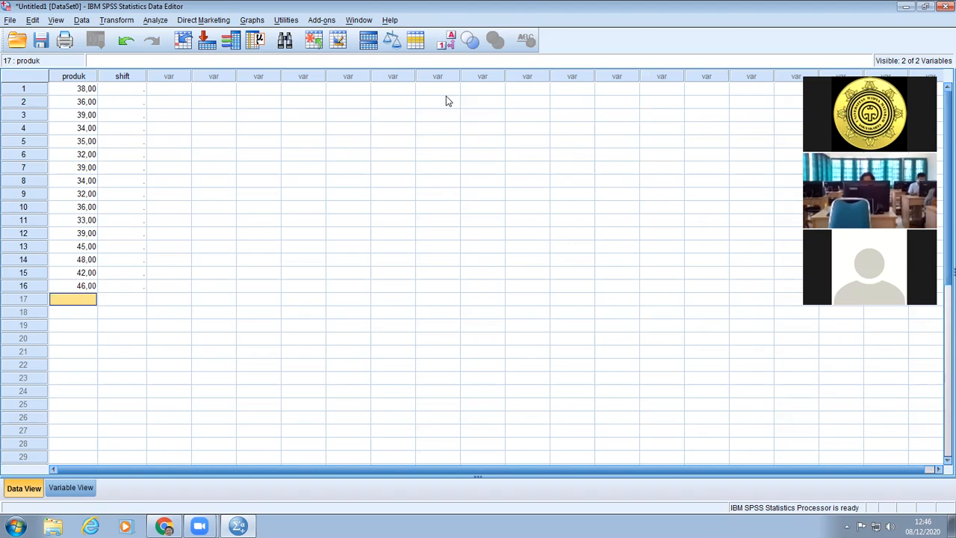
Enter 41, 45, 48 and 47 as the produk data in rows 17 to 20.
{"action": "type", "text": "41"}
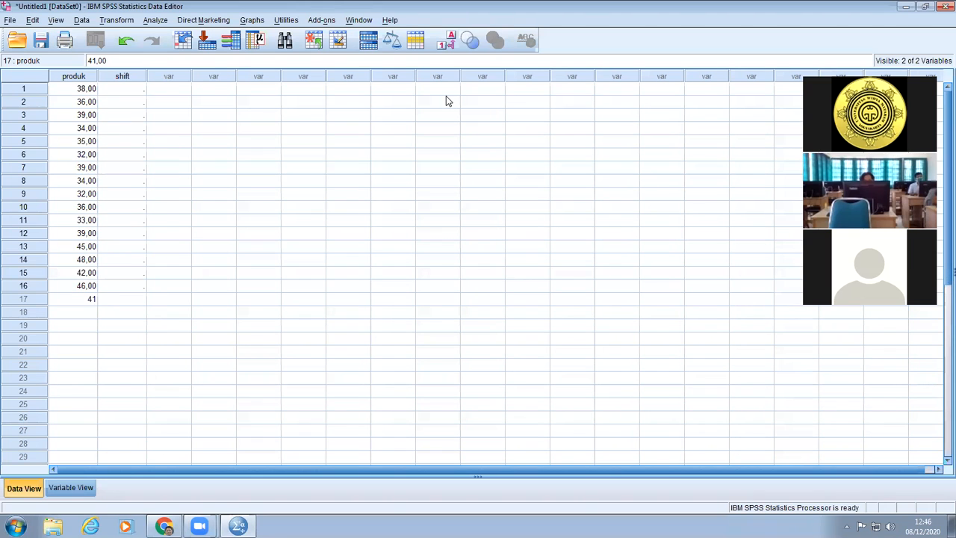
{"action": "key", "text": "Return"}
{"action": "type", "text": "45"}
{"action": "key", "text": "Return"}
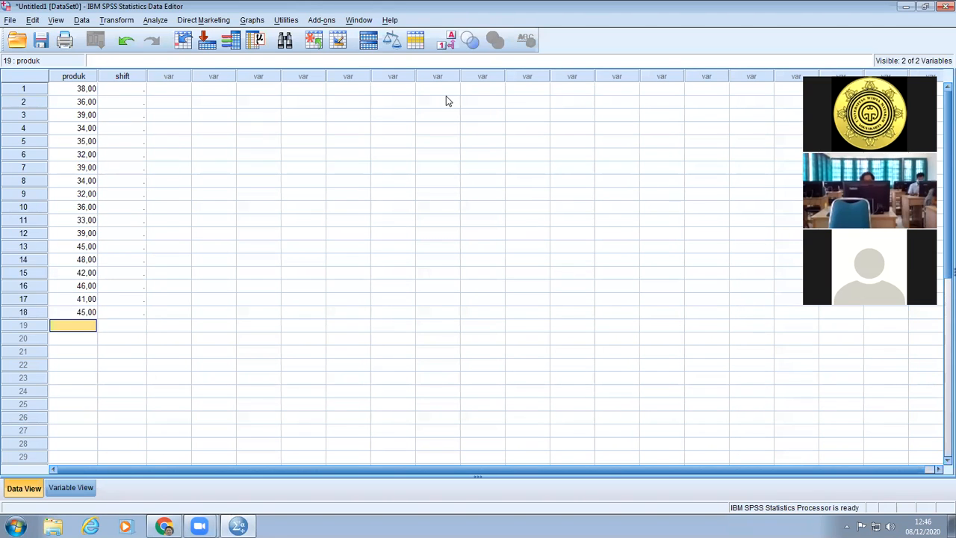
{"action": "type", "text": "48"}
{"action": "key", "text": "Return"}
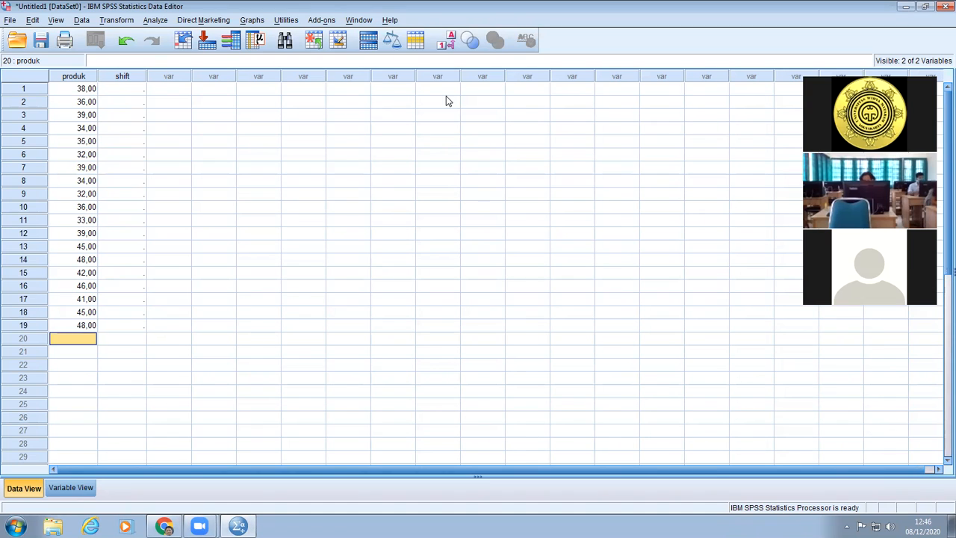
{"action": "type", "text": "47"}
{"action": "key", "text": "Return"}
Enter 42, 41, 39 and 33 as the produk data in rows 21 to 24.
{"action": "type", "text": "42"}
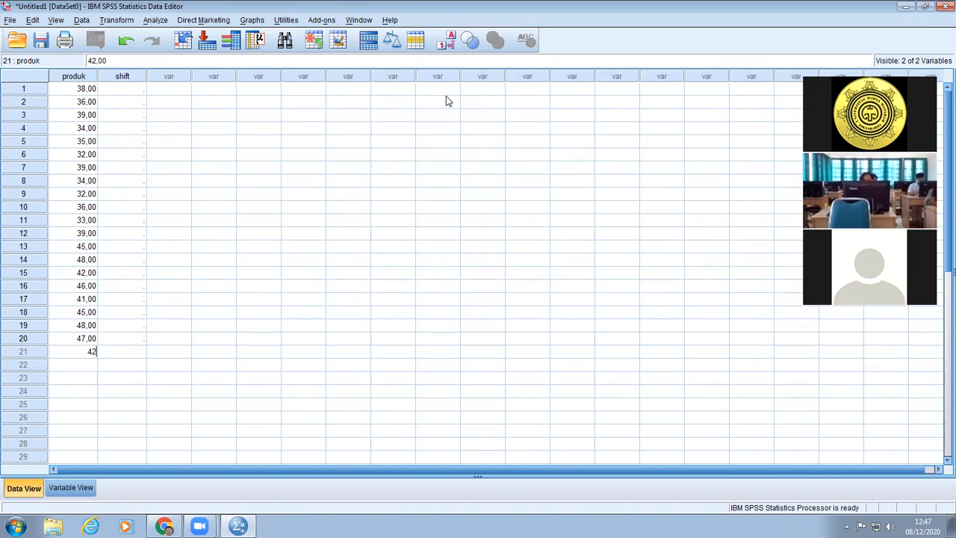
{"action": "key", "text": "Return"}
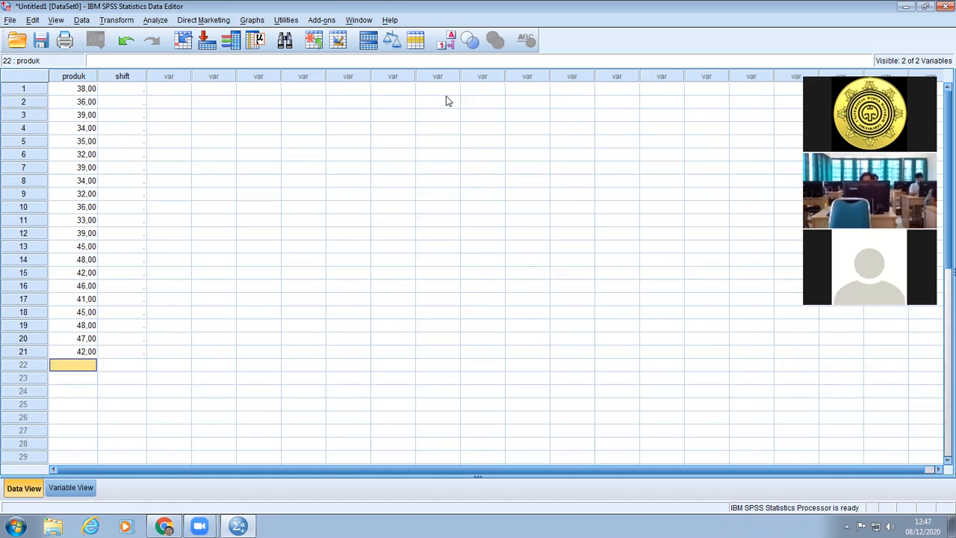
{"action": "type", "text": "41"}
{"action": "key", "text": "Return"}
{"action": "type", "text": "39"}
{"action": "key", "text": "Return"}
{"action": "type", "text": "33"}
{"action": "key", "text": "Return"}
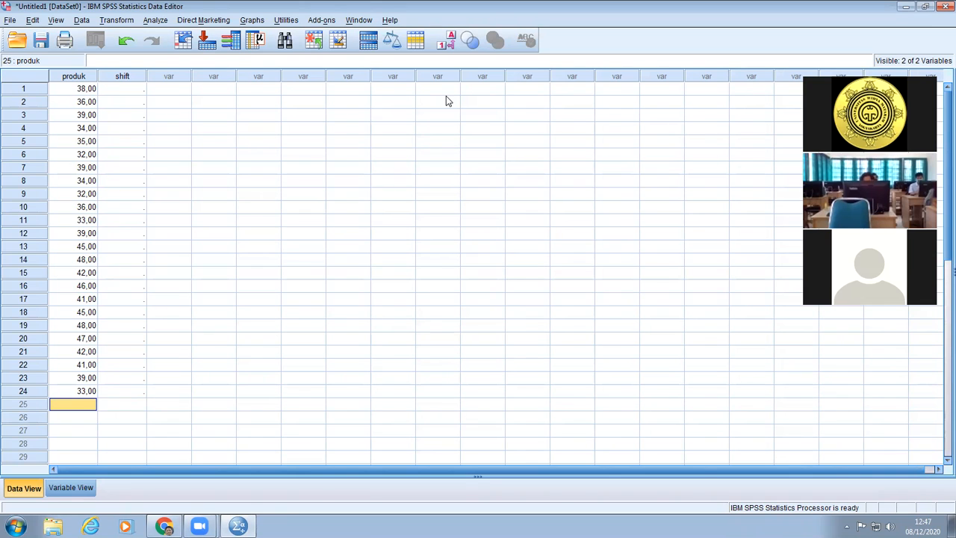
Enter 45, 48, 42 and 46 as the produk data in rows 25 to 28.
{"action": "type", "text": "45"}
{"action": "key", "text": "Return"}
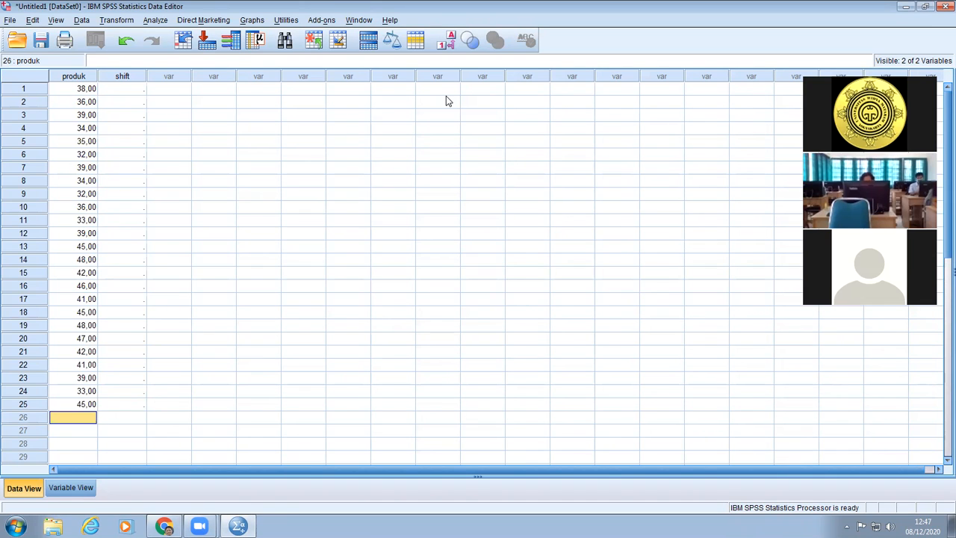
{"action": "type", "text": "48"}
{"action": "key", "text": "Return"}
{"action": "type", "text": "42"}
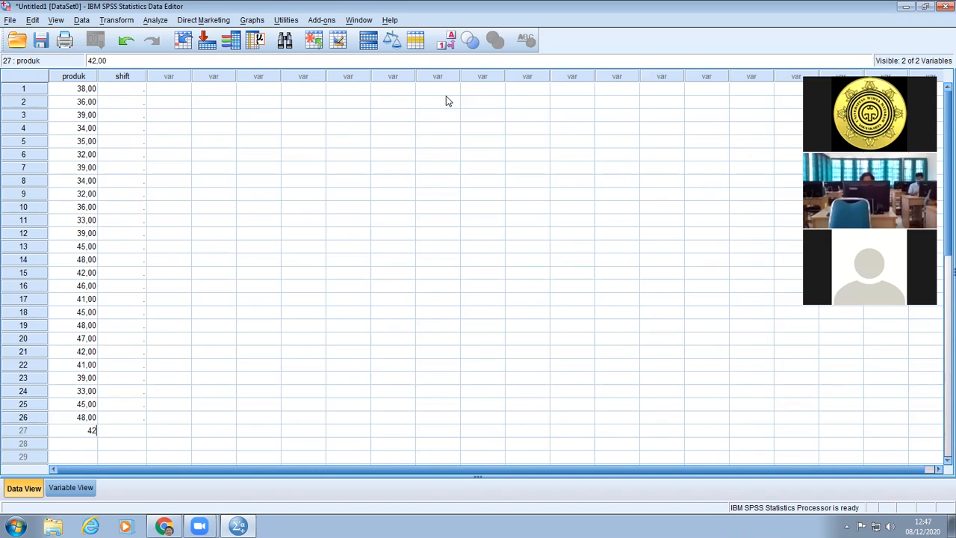
{"action": "key", "text": "Return"}
{"action": "type", "text": "46"}
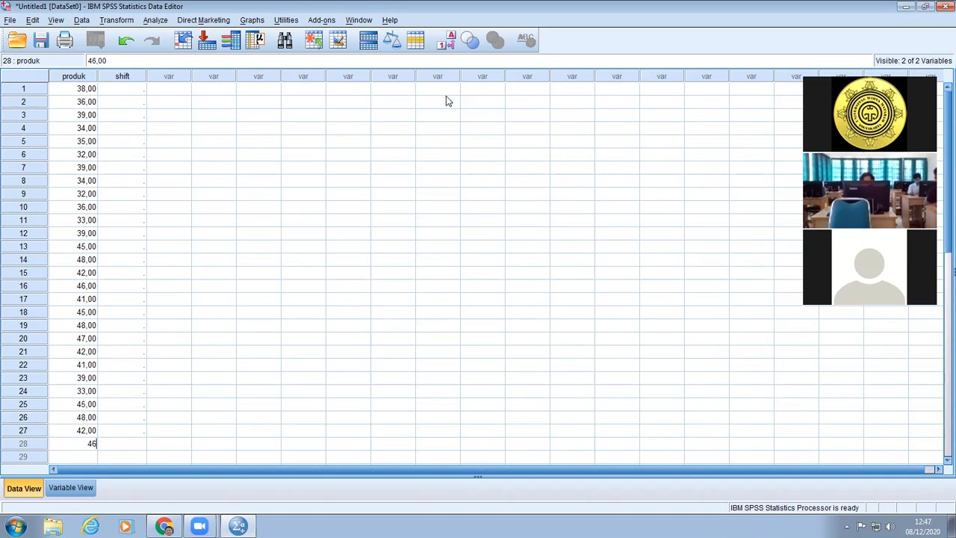
{"action": "key", "text": "Return"}
Enter 41, 45, 48 and 47 as the produk data in rows 29 to 32.
{"action": "type", "text": "41"}
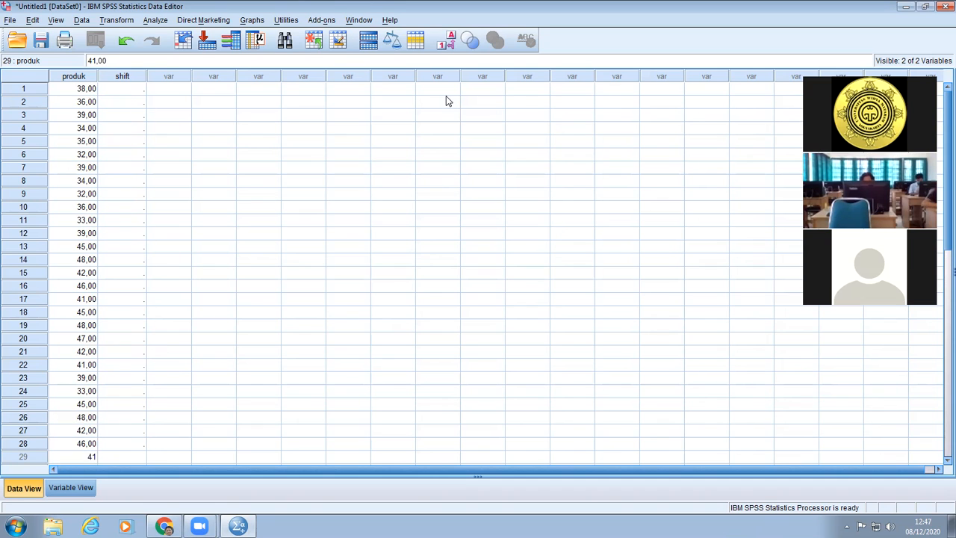
{"action": "key", "text": "Return"}
{"action": "type", "text": "45"}
{"action": "key", "text": "Return"}
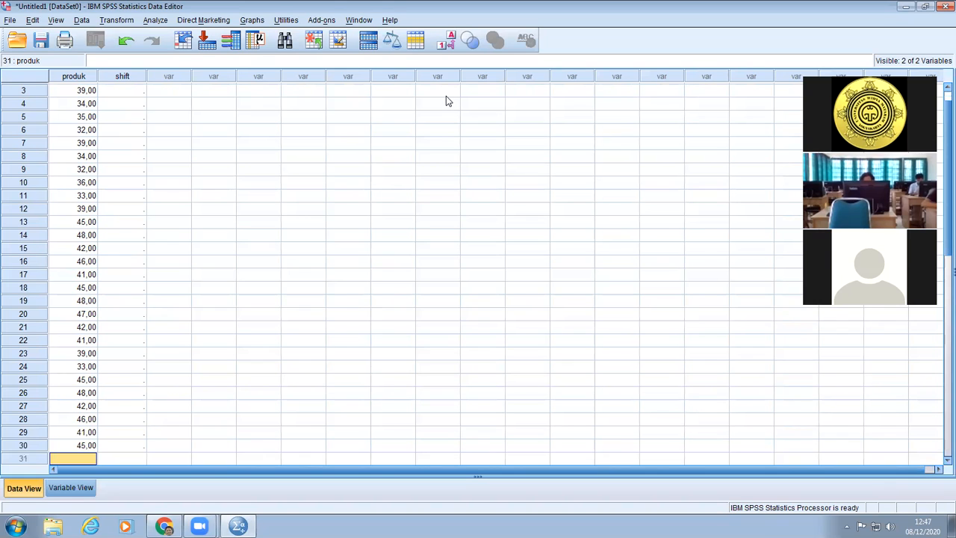
{"action": "type", "text": "48"}
{"action": "key", "text": "Return"}
{"action": "type", "text": "47"}
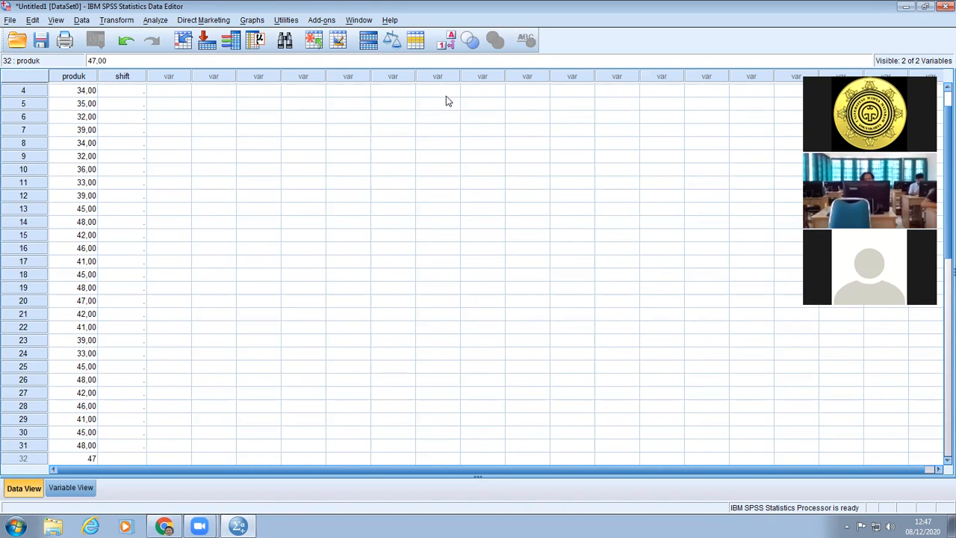
{"action": "key", "text": "Return"}
Enter 42, 41, 39 and 33 as the produk data in rows 33 to 36.
{"action": "type", "text": "42"}
{"action": "key", "text": "Return"}
{"action": "type", "text": "41"}
{"action": "key", "text": "Return"}
{"action": "type", "text": "39"}
{"action": "key", "text": "Return"}
{"action": "type", "text": "33"}
{"action": "key", "text": "Return"}
Enter 28, 25, 24 and 26 as the produk data in rows 37 to 40.
{"action": "type", "text": "28"}
{"action": "key", "text": "Return"}
{"action": "type", "text": "25"}
{"action": "key", "text": "Return"}
{"action": "type", "text": "24"}
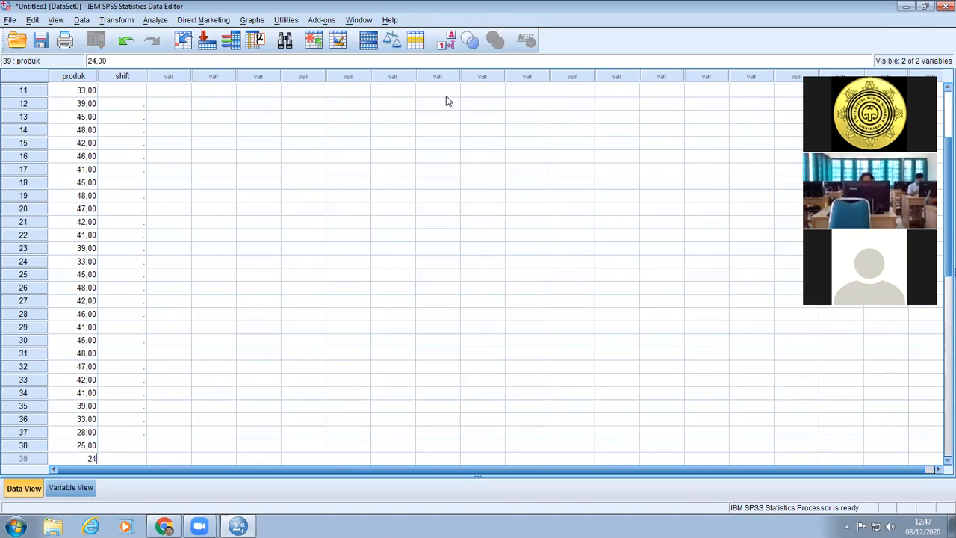
{"action": "key", "text": "Return"}
{"action": "type", "text": "26"}
{"action": "key", "text": "Return"}
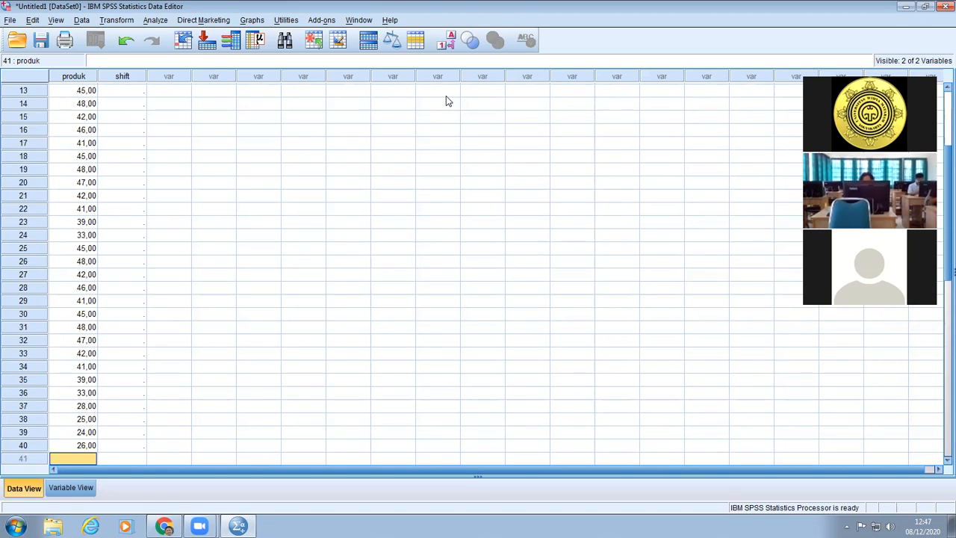
Enter 29, 14, 32 and 18 as the produk data in rows 41 to 44.
{"action": "type", "text": "29"}
{"action": "key", "text": "Return"}
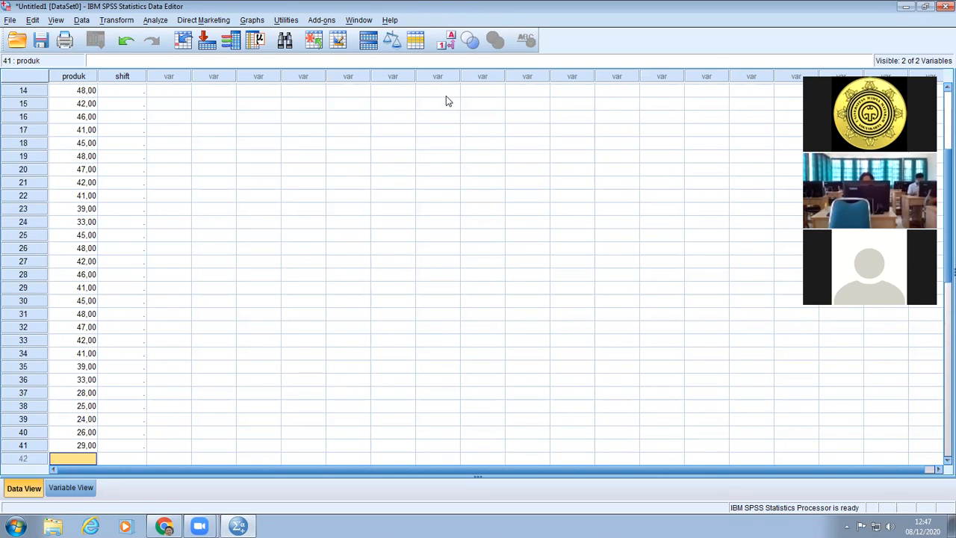
{"action": "type", "text": "14"}
{"action": "key", "text": "Return"}
{"action": "type", "text": "32"}
{"action": "key", "text": "Return"}
{"action": "type", "text": "18"}
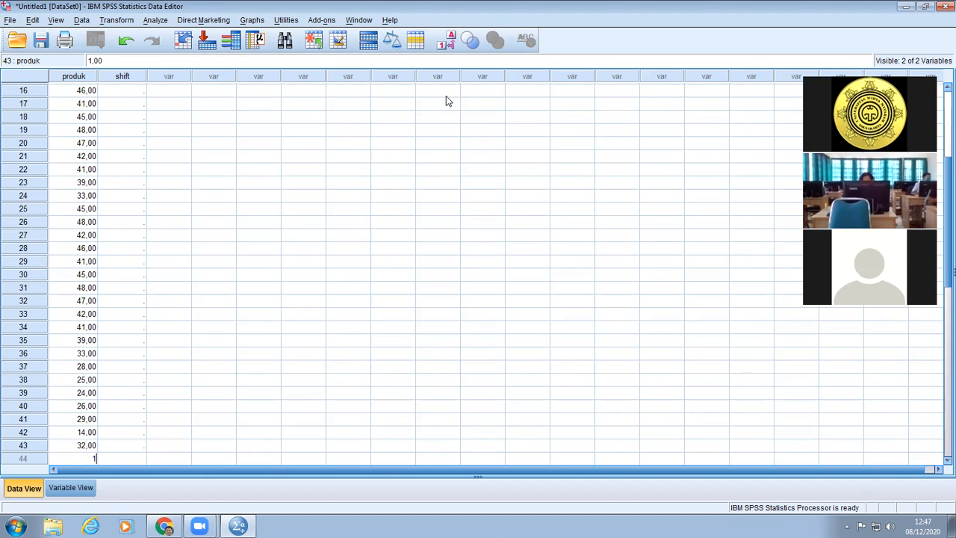
{"action": "key", "text": "Return"}
Enter 29, 33, 24 and 22 as the produk data in rows 45 to 48.
{"action": "type", "text": "29"}
{"action": "key", "text": "Return"}
{"action": "type", "text": "33"}
{"action": "key", "text": "Return"}
{"action": "type", "text": "24"}
{"action": "key", "text": "Return"}
{"action": "type", "text": "22"}
{"action": "key", "text": "Return"}
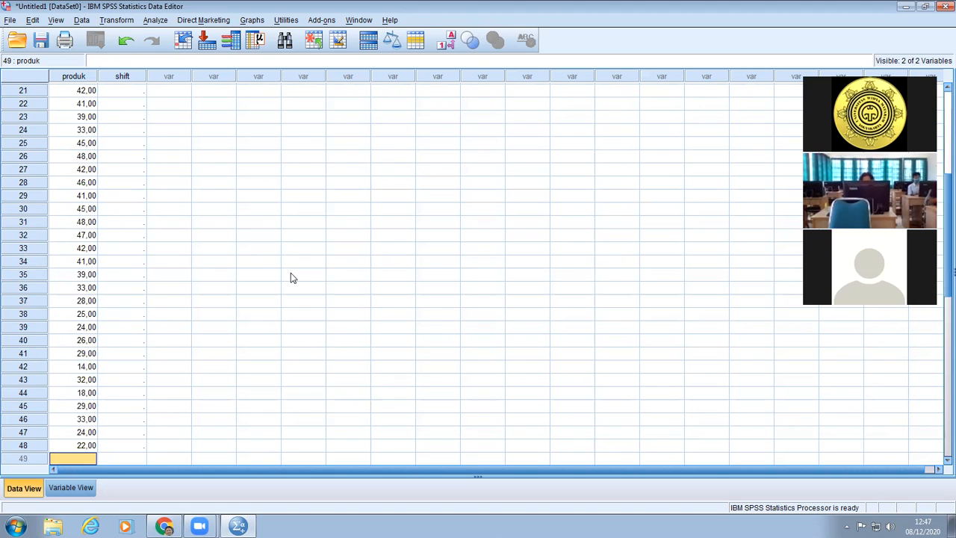
Enter shift code 1 in rows 1 and 2 and turn on the display of value labels.
{"action": "scroll", "coordinate": [291, 278], "scroll_direction": "up", "scroll_amount": 7}
{"action": "left_click", "coordinate": [134, 89]}
{"action": "type", "text": "1"}
{"action": "key", "text": "Return"}
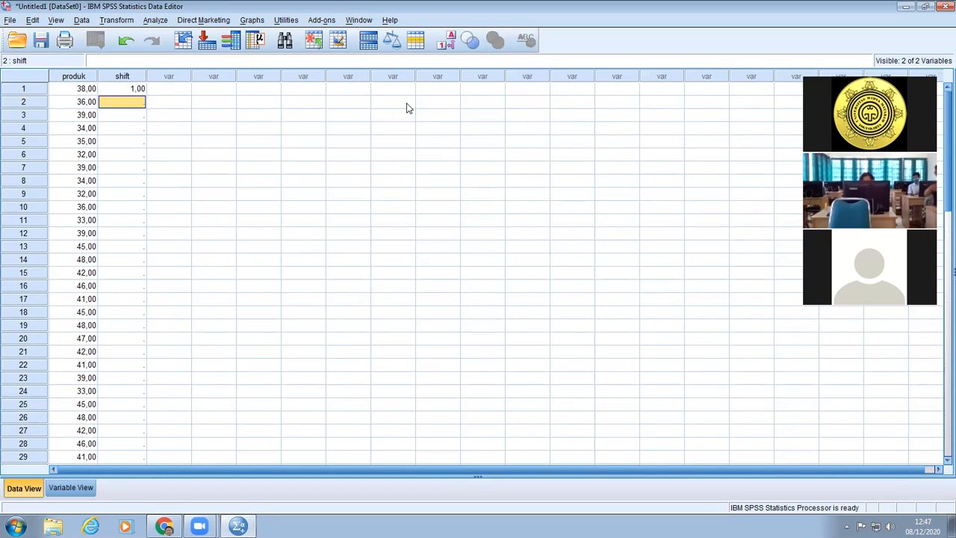
{"action": "type", "text": "1"}
{"action": "key", "text": "Return"}
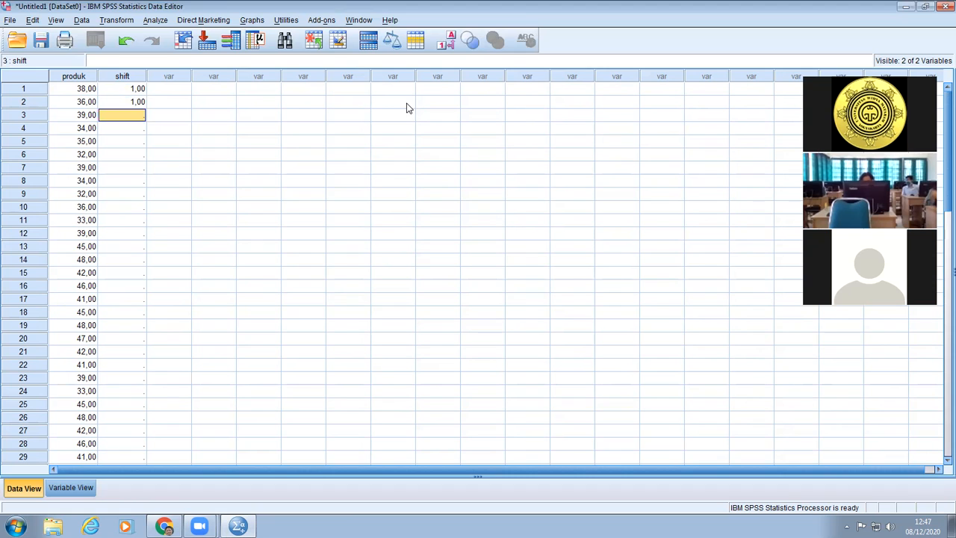
{"action": "left_click", "coordinate": [56, 20]}
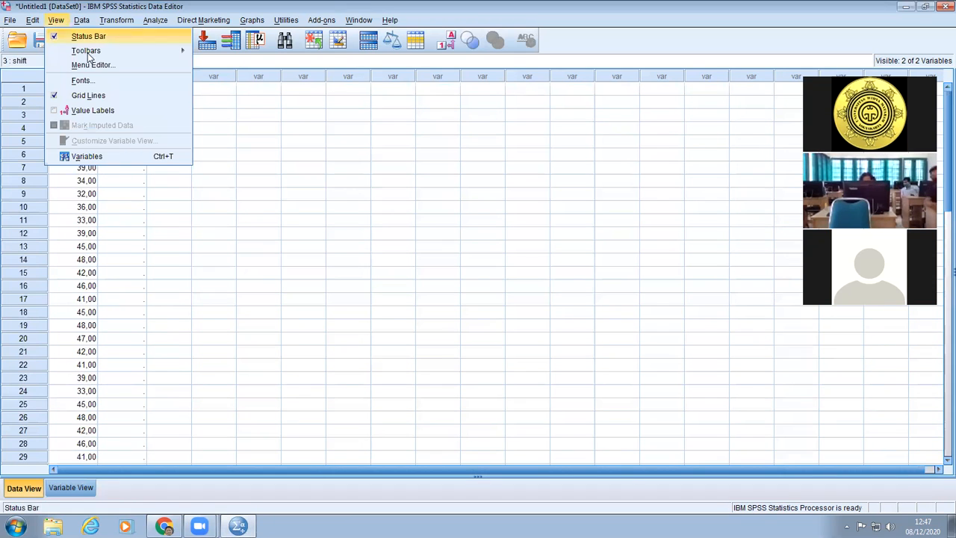
{"action": "left_click", "coordinate": [93, 111]}
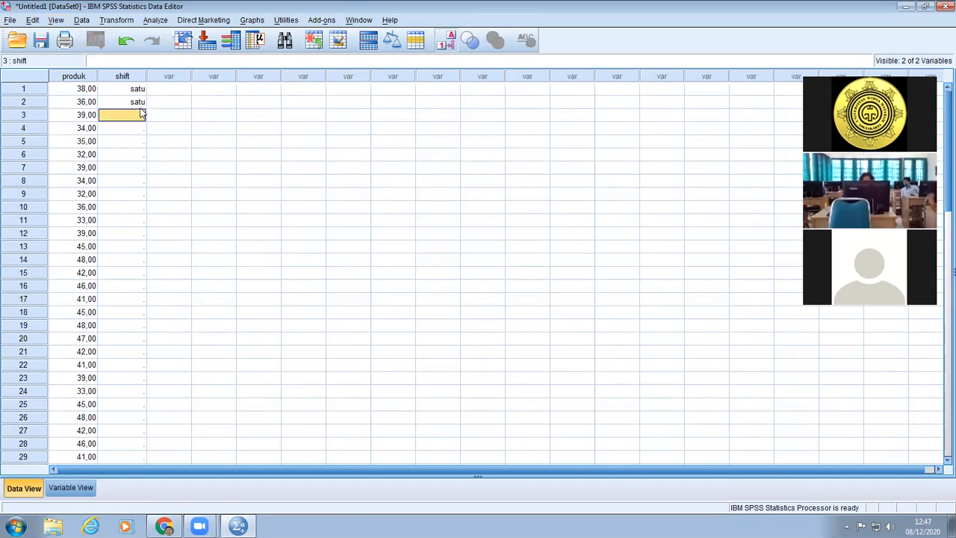
Enter shift code 1 in rows 3 to 5, correcting the mistyped entry in row 4 to 1.
{"action": "type", "text": "1"}
{"action": "key", "text": "Return"}
{"action": "type", "text": "11"}
{"action": "key", "text": "Return"}
{"action": "type", "text": "1"}
{"action": "key", "text": "Return"}
{"action": "key", "text": "Up"}
{"action": "key", "text": "Up"}
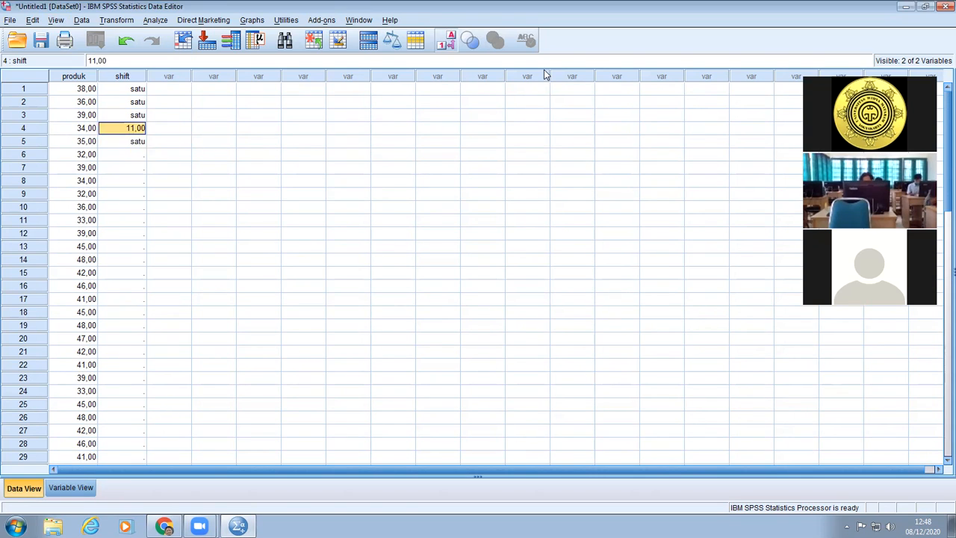
{"action": "type", "text": "1"}
{"action": "key", "text": "Return"}
Enter shift code 1 for the remaining first-shift cases in rows 6 to 12.
{"action": "key", "text": "Down"}
{"action": "type", "text": "1"}
{"action": "key", "text": "Return"}
{"action": "type", "text": "1"}
{"action": "key", "text": "Return"}
{"action": "type", "text": "1"}
{"action": "key", "text": "Return"}
{"action": "type", "text": "1"}
{"action": "key", "text": "Return"}
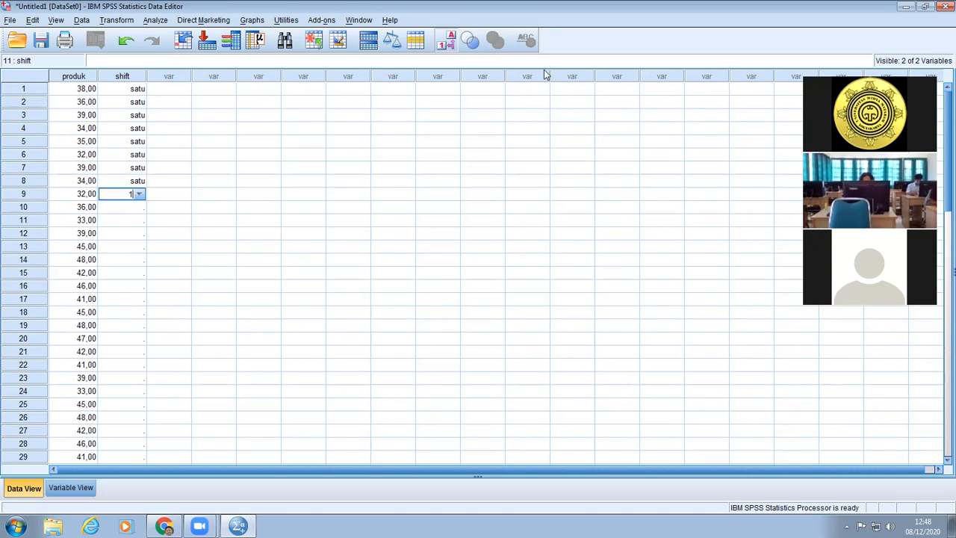
{"action": "type", "text": "1"}
{"action": "key", "text": "Return"}
{"action": "type", "text": "1"}
{"action": "key", "text": "Return"}
{"action": "type", "text": "1"}
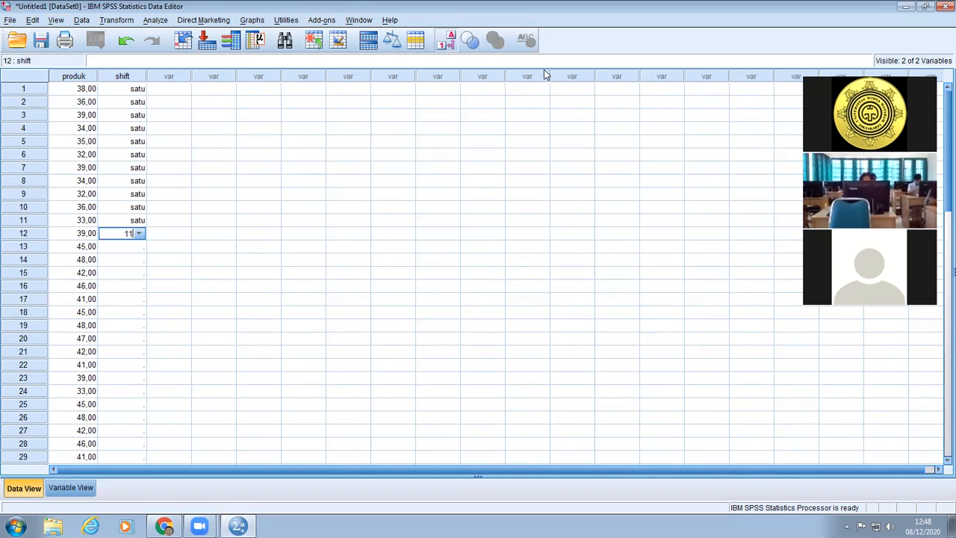
{"action": "key", "text": "Return"}
Enter shift code 2 in rows 13 to 15, correcting the mistyped 22 entry to 2.
{"action": "type", "text": "2"}
{"action": "key", "text": "Return"}
{"action": "type", "text": "22"}
{"action": "key", "text": "Return"}
{"action": "type", "text": "2"}
{"action": "key", "text": "Return"}
{"action": "key", "text": "Up"}
{"action": "type", "text": "2"}
{"action": "key", "text": "Return"}
Enter shift code 2 for the remaining second-shift cases in rows 16 to 24.
{"action": "key", "text": "Return"}
{"action": "type", "text": "2"}
{"action": "key", "text": "Return"}
{"action": "type", "text": "2"}
{"action": "key", "text": "Return"}
{"action": "type", "text": "2"}
{"action": "key", "text": "Return"}
{"action": "type", "text": "2"}
{"action": "key", "text": "Return"}
{"action": "type", "text": "2"}
{"action": "key", "text": "Return"}
{"action": "type", "text": "2"}
{"action": "key", "text": "Return"}
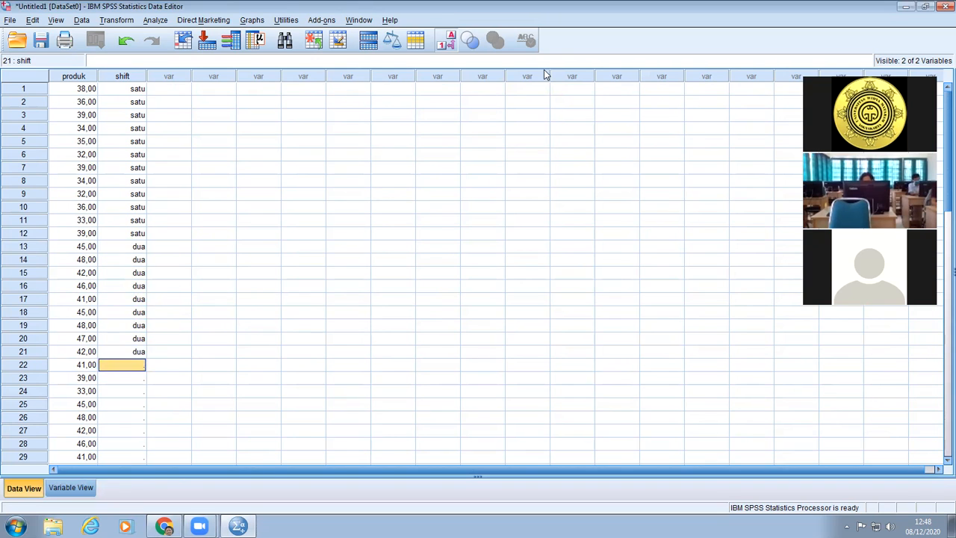
{"action": "type", "text": "2"}
Enter shift code 3 for the first third-shift cases in rows 25 to 27.
{"action": "key", "text": "Return"}
{"action": "type", "text": "2"}
{"action": "key", "text": "Return"}
{"action": "type", "text": "2"}
{"action": "key", "text": "Return"}
{"action": "type", "text": "3"}
{"action": "key", "text": "Return"}
{"action": "type", "text": "3"}
{"action": "key", "text": "Return"}
{"action": "type", "text": "3"}
{"action": "key", "text": "Return"}
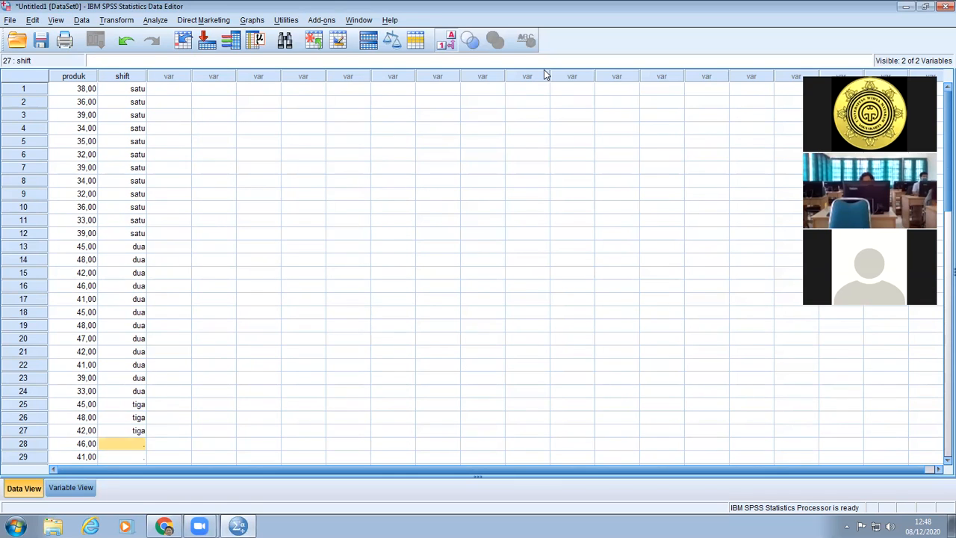
Enter shift code 3 in the shift column for rows 28 to 34.
{"action": "scroll", "coordinate": [320, 244], "scroll_direction": "down", "scroll_amount": 3}
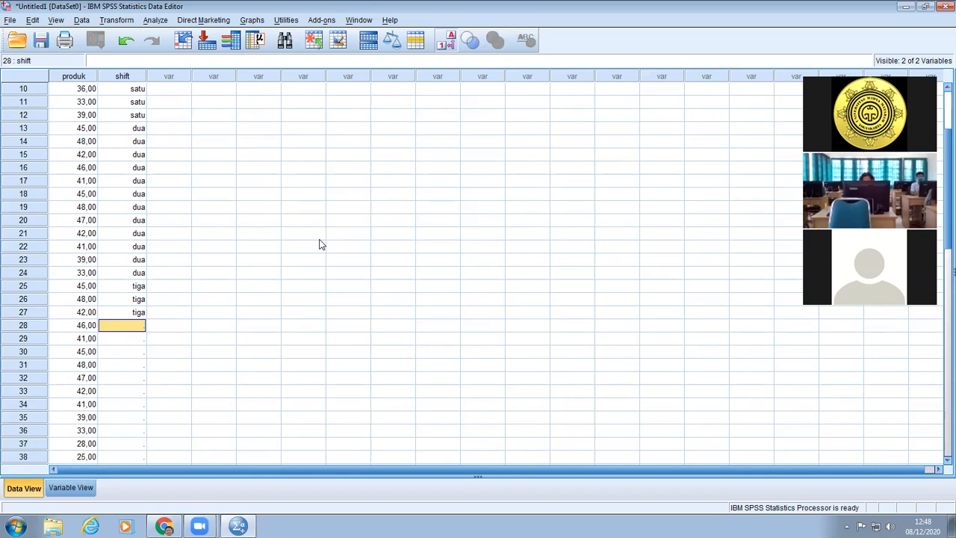
{"action": "type", "text": "3"}
{"action": "key", "text": "Return"}
{"action": "type", "text": "3"}
{"action": "key", "text": "Return"}
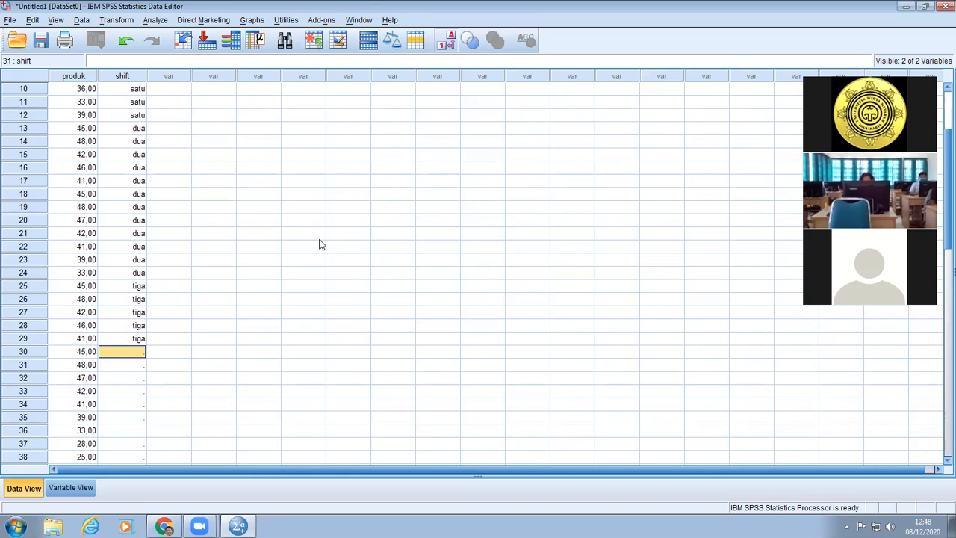
{"action": "type", "text": "3"}
{"action": "key", "text": "Return"}
{"action": "type", "text": "3"}
{"action": "key", "text": "Return"}
{"action": "type", "text": "3"}
{"action": "key", "text": "Return"}
{"action": "type", "text": "3"}
{"action": "key", "text": "Return"}
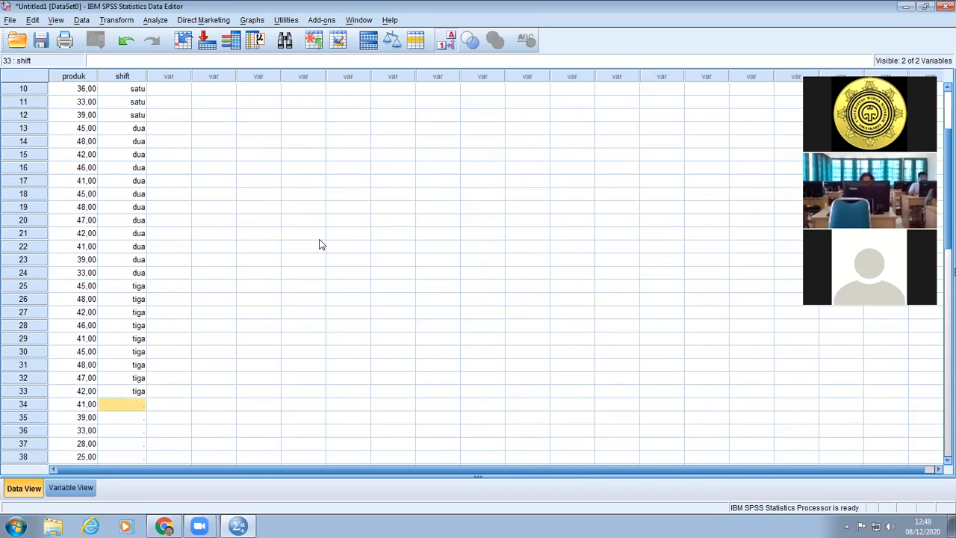
{"action": "type", "text": "3"}
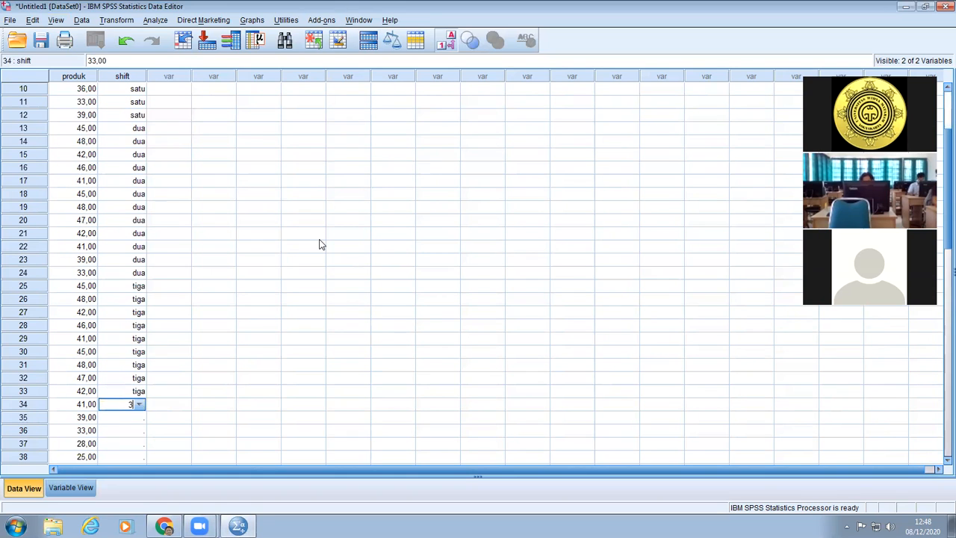
{"action": "key", "text": "Return"}
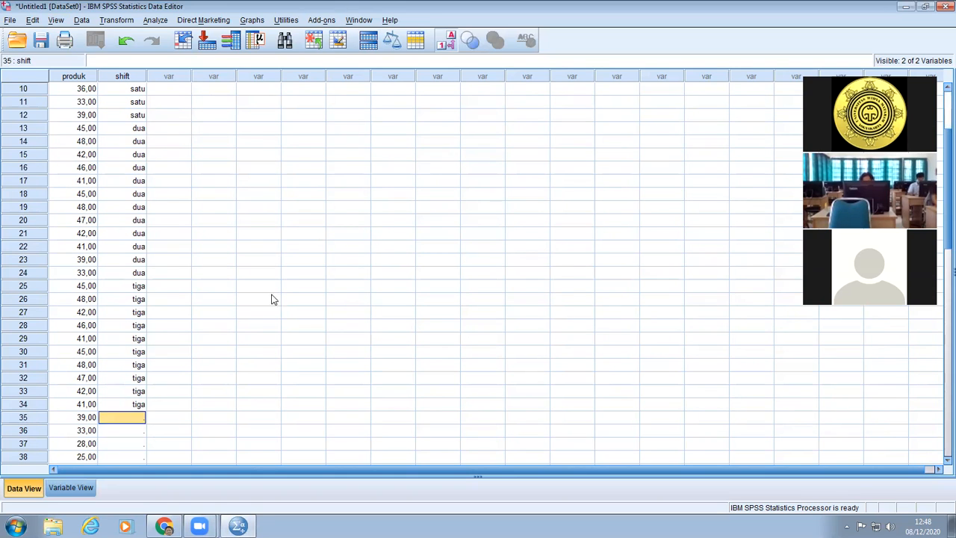
Enter shift code 3 for the last third-shift cases in rows 35 and 36.
{"action": "scroll", "coordinate": [253, 345], "scroll_direction": "down", "scroll_amount": 2}
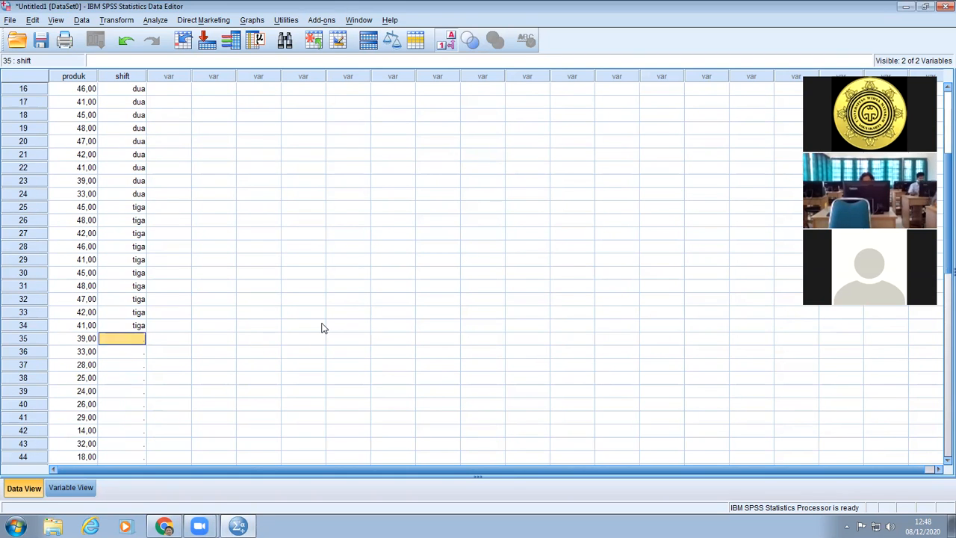
{"action": "type", "text": "3"}
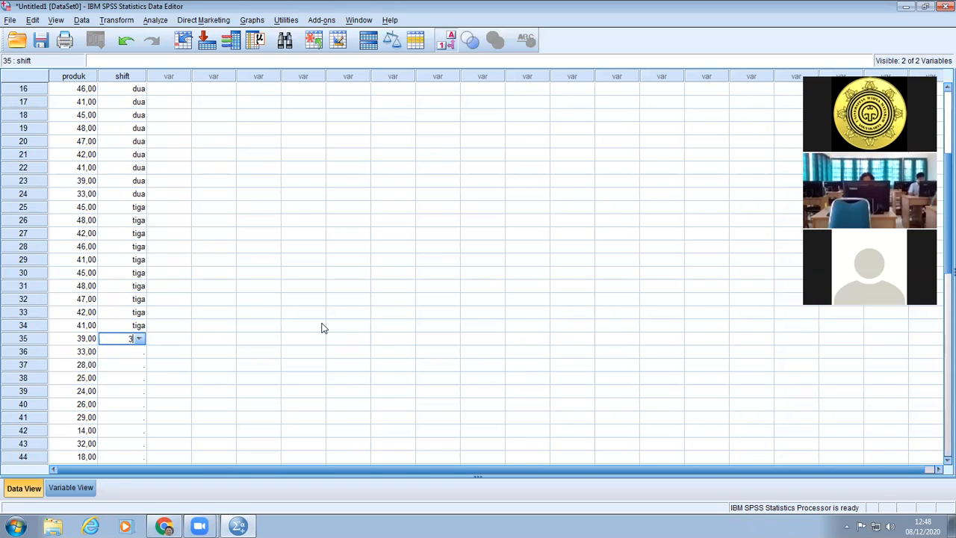
{"action": "key", "text": "Return"}
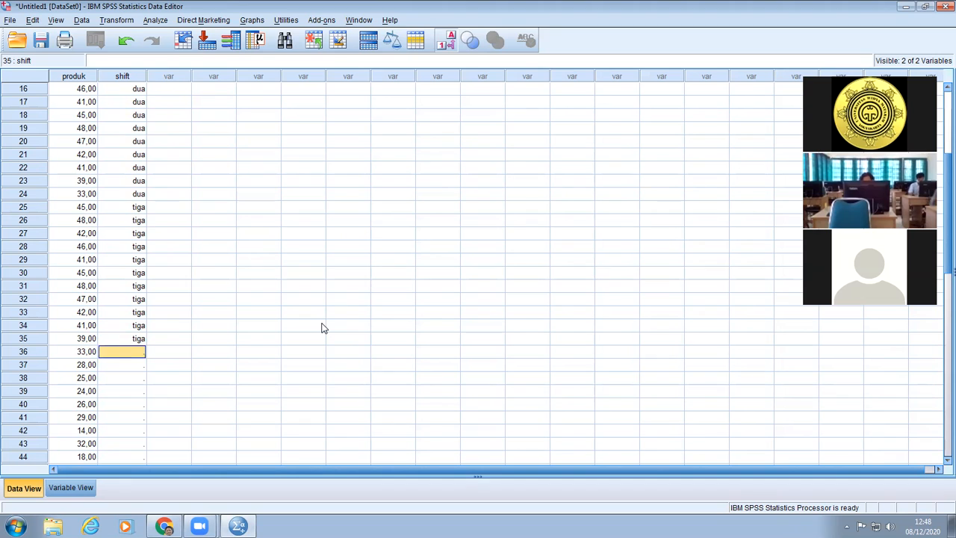
{"action": "type", "text": "3"}
{"action": "key", "text": "Return"}
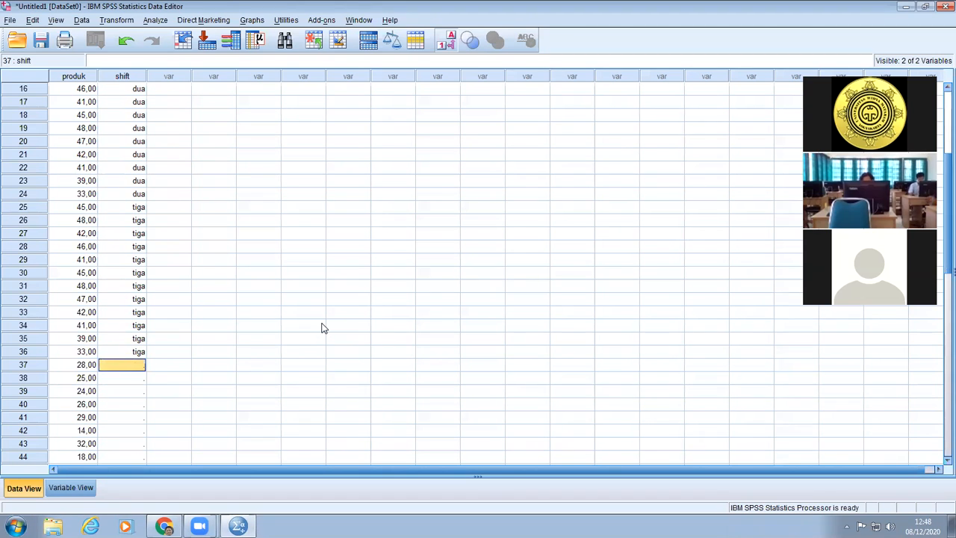
Enter shift code 4 for the first fourth-shift cases in rows 37 to 43.
{"action": "type", "text": "4"}
{"action": "key", "text": "Return"}
{"action": "type", "text": "4"}
{"action": "key", "text": "Return"}
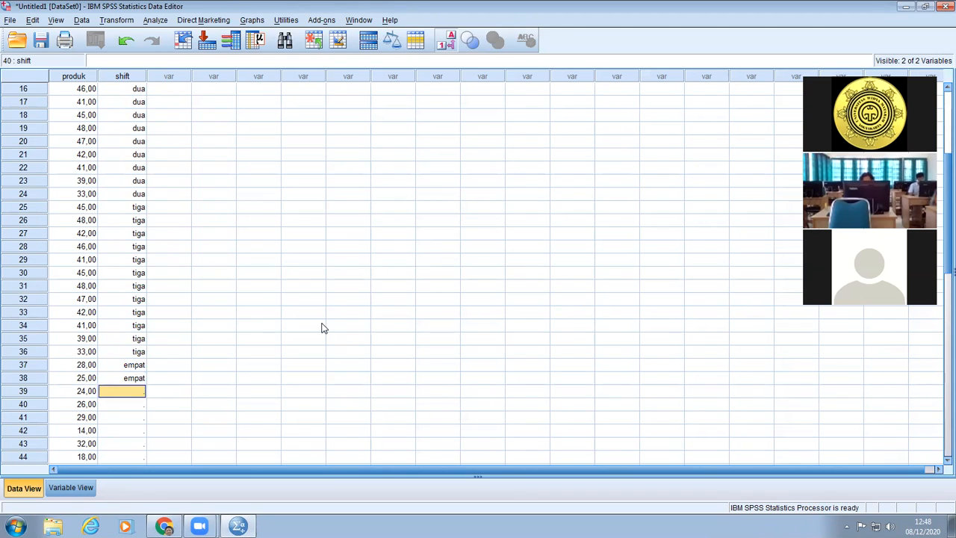
{"action": "type", "text": "44"}
{"action": "key", "text": "Return"}
{"action": "type", "text": "4"}
{"action": "key", "text": "Return"}
{"action": "type", "text": "44"}
{"action": "key", "text": "Return"}
{"action": "key", "text": "Up"}
{"action": "type", "text": "4"}
{"action": "key", "text": "Return"}
Enter shift code 4 in the shift column for the last cases, rows 44 to 48.
{"action": "type", "text": "4"}
{"action": "key", "text": "Return"}
{"action": "type", "text": "4"}
{"action": "key", "text": "Return"}
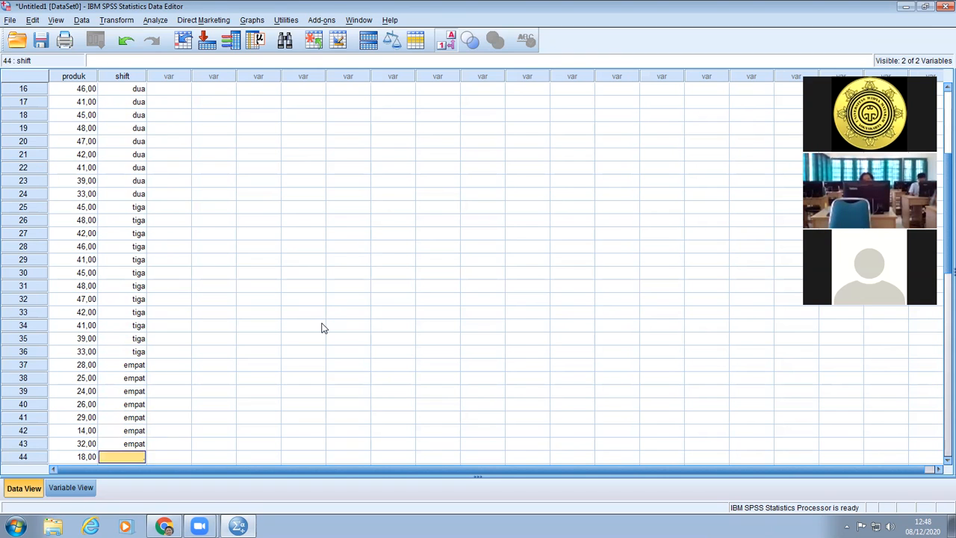
{"action": "type", "text": "4"}
{"action": "key", "text": "Return"}
{"action": "type", "text": "44"}
{"action": "key", "text": "Return"}
{"action": "key", "text": "Up"}
{"action": "type", "text": "4"}
{"action": "key", "text": "Return"}
{"action": "type", "text": "4"}
{"action": "key", "text": "Return"}
{"action": "type", "text": "4"}
{"action": "key", "text": "Return"}
{"action": "type", "text": "4"}
{"action": "key", "text": "Return"}
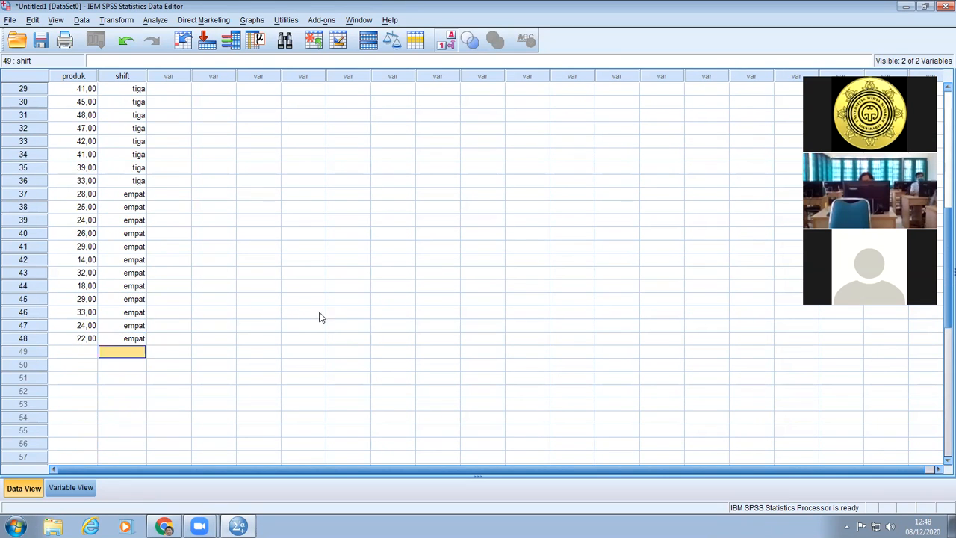
Set up a One-Way ANOVA with produk as the dependent variable and shift as the factor.
{"action": "scroll", "coordinate": [440, 370], "scroll_direction": "up", "scroll_amount": 4}
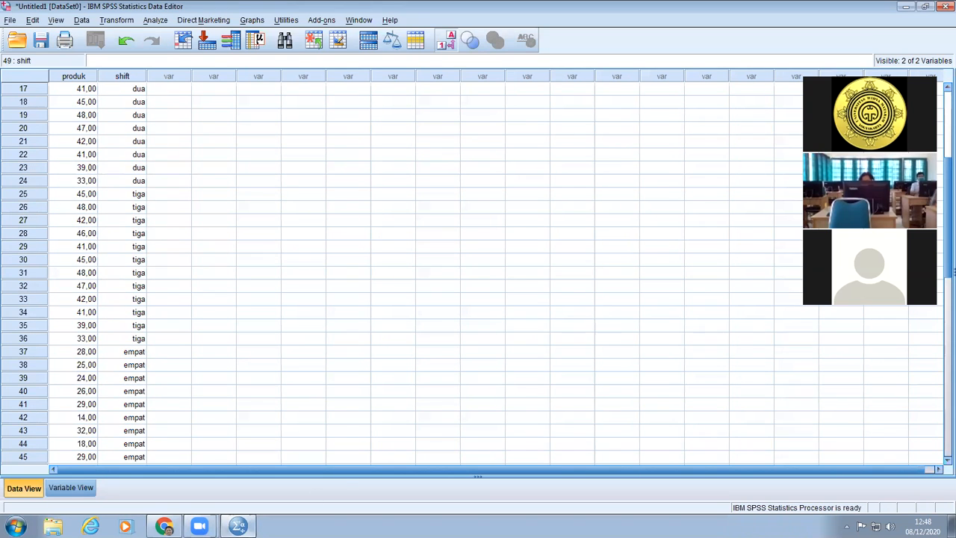
{"action": "scroll", "coordinate": [157, 413], "scroll_direction": "down", "scroll_amount": 3}
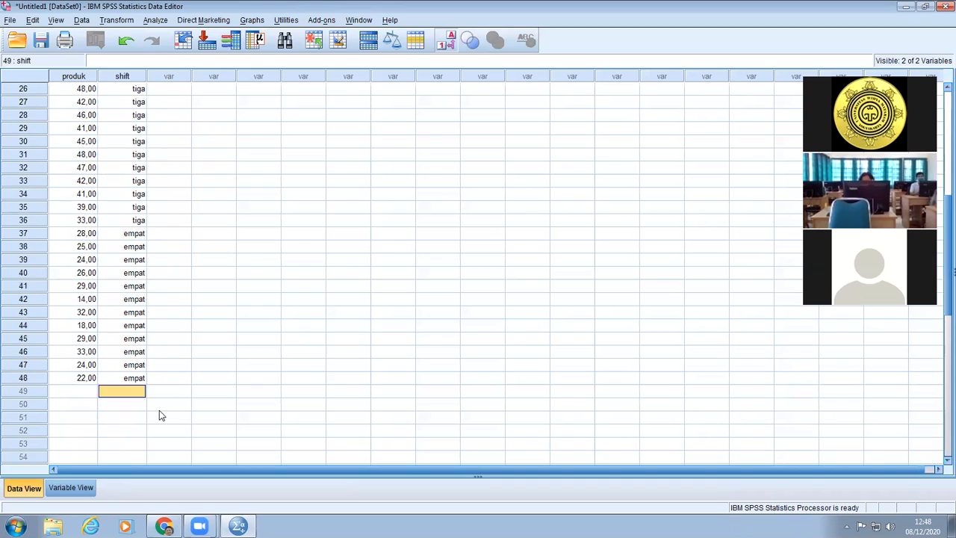
{"action": "scroll", "coordinate": [161, 412], "scroll_direction": "up", "scroll_amount": 6}
{"action": "scroll", "coordinate": [161, 410], "scroll_direction": "up", "scroll_amount": 3}
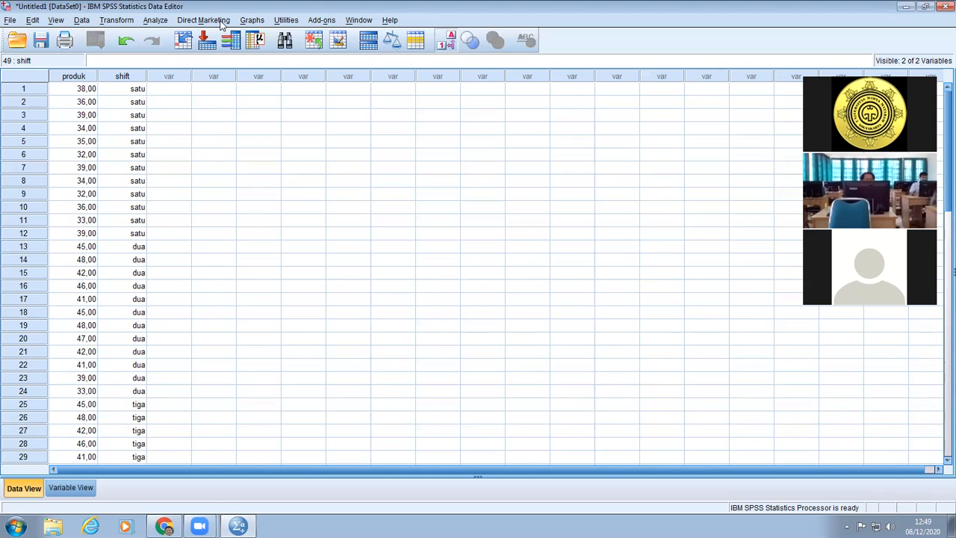
{"action": "left_click", "coordinate": [154, 20]}
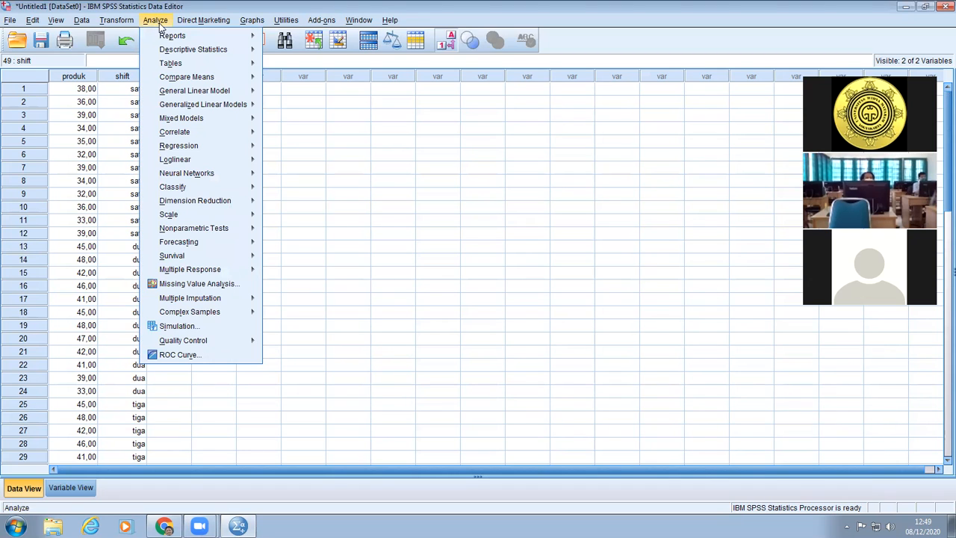
{"action": "mouse_move", "coordinate": [187, 78]}
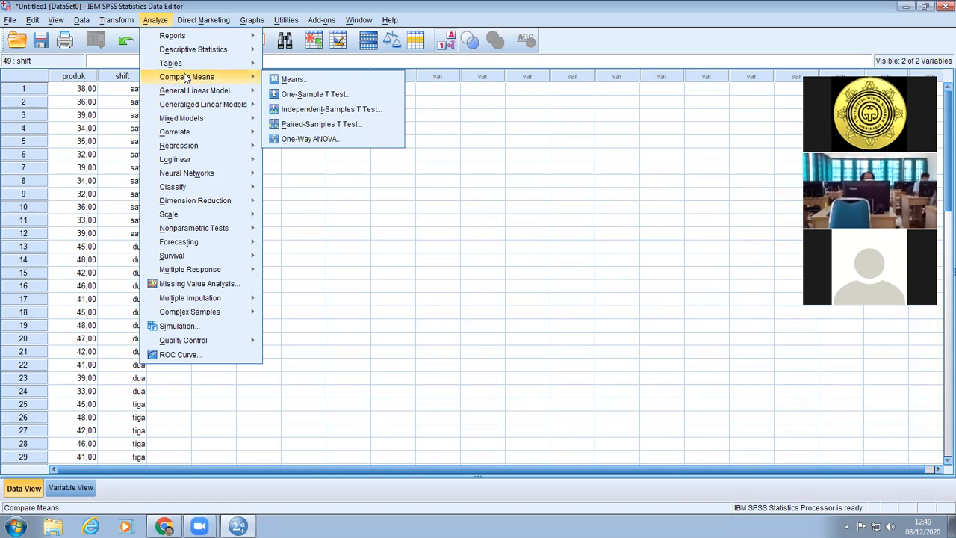
{"action": "left_click", "coordinate": [311, 139]}
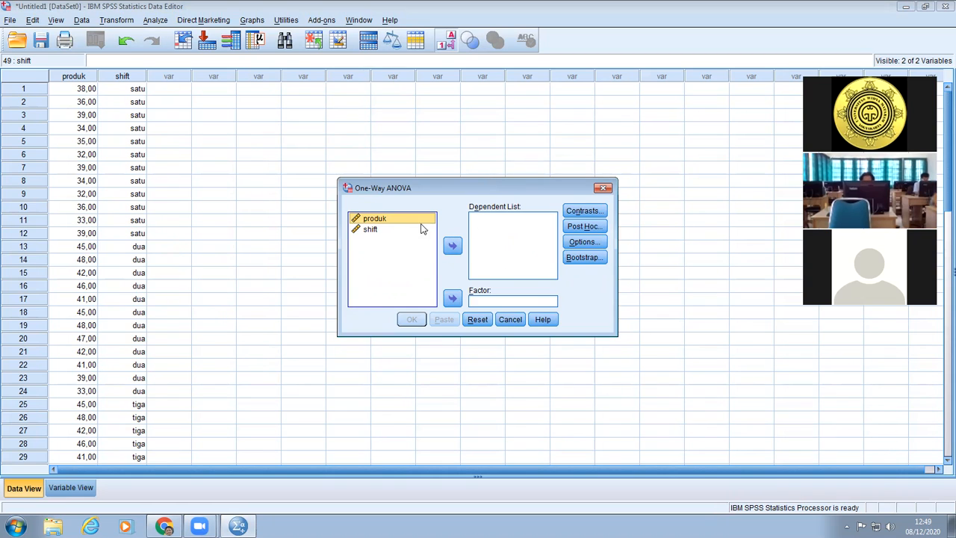
{"action": "left_click", "coordinate": [452, 247]}
{"action": "left_click", "coordinate": [381, 218]}
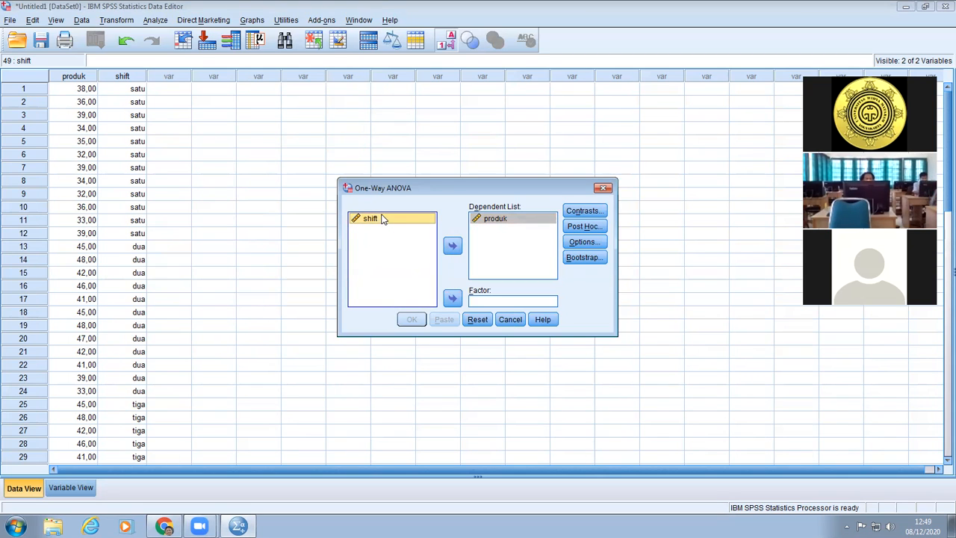
{"action": "left_click", "coordinate": [452, 298]}
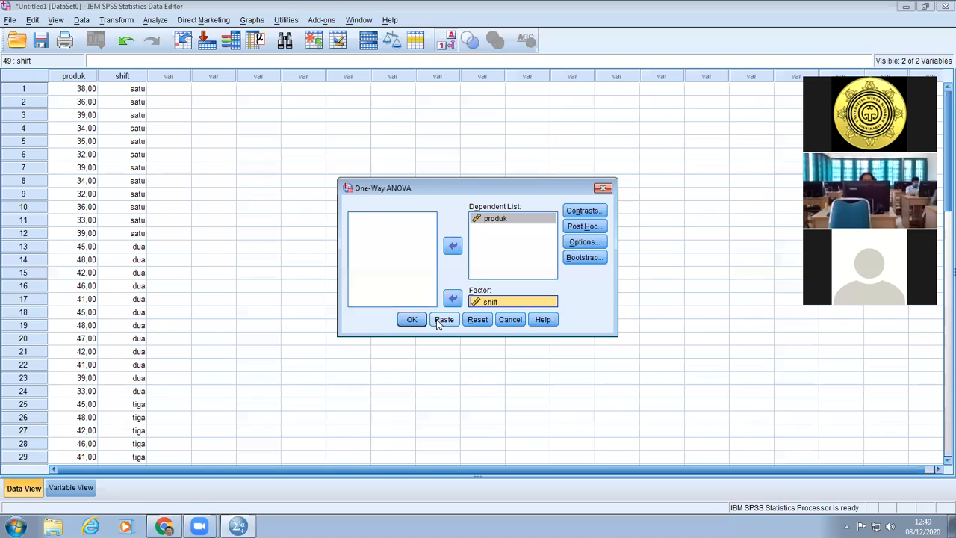
Include Descriptive statistics in the One-Way ANOVA options.
{"action": "left_click", "coordinate": [586, 242]}
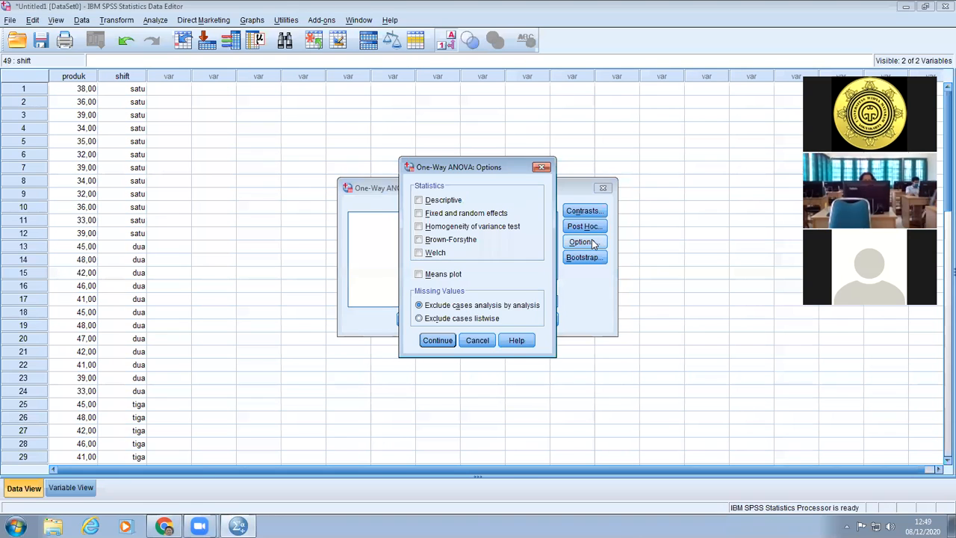
{"action": "left_click", "coordinate": [449, 206]}
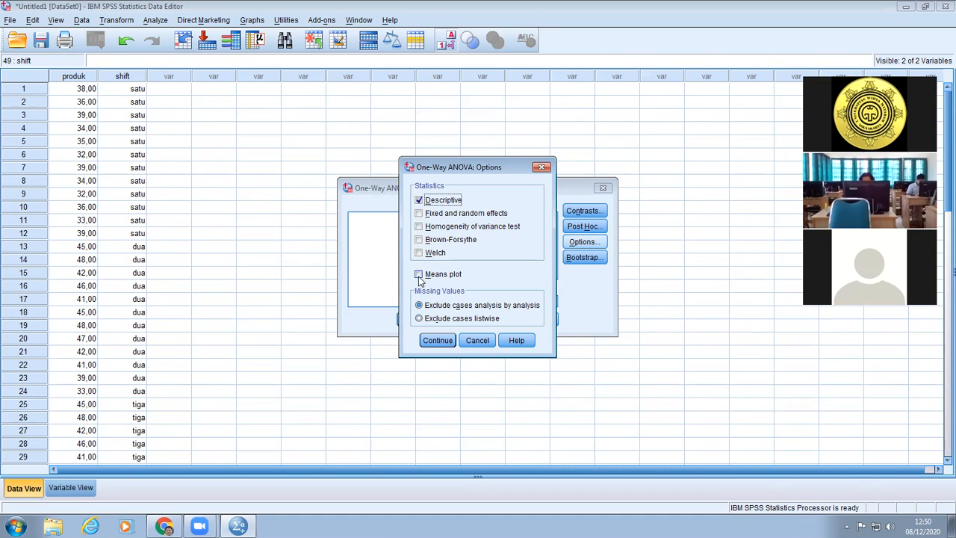
{"action": "left_click", "coordinate": [438, 340]}
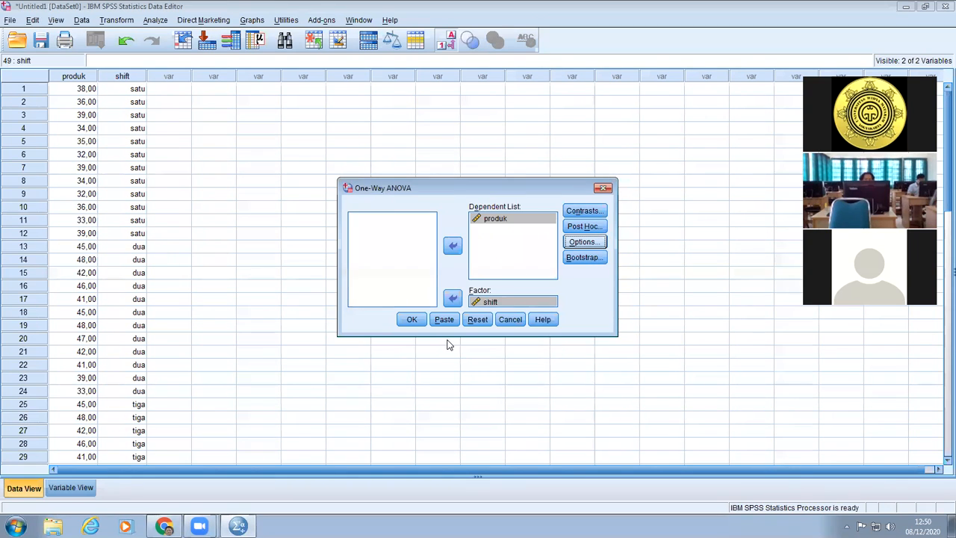
Select the Bonferroni and Tukey post hoc tests for the One-Way ANOVA and run the analysis.
{"action": "left_click", "coordinate": [585, 225]}
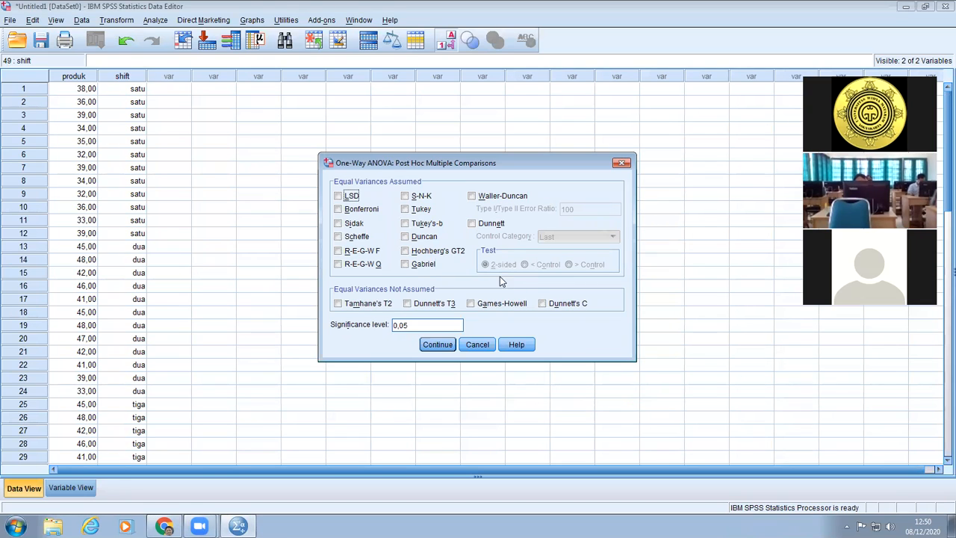
{"action": "left_click", "coordinate": [361, 210]}
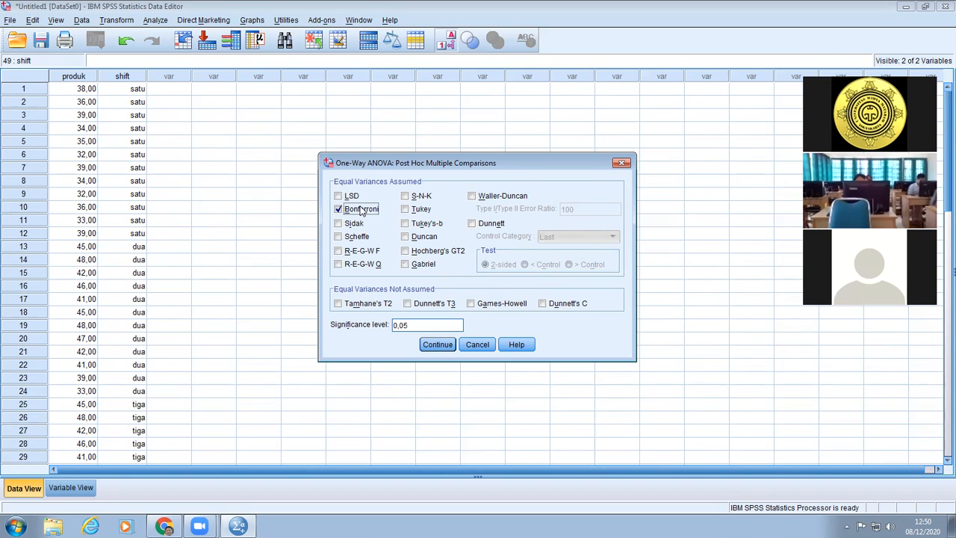
{"action": "left_click", "coordinate": [405, 211]}
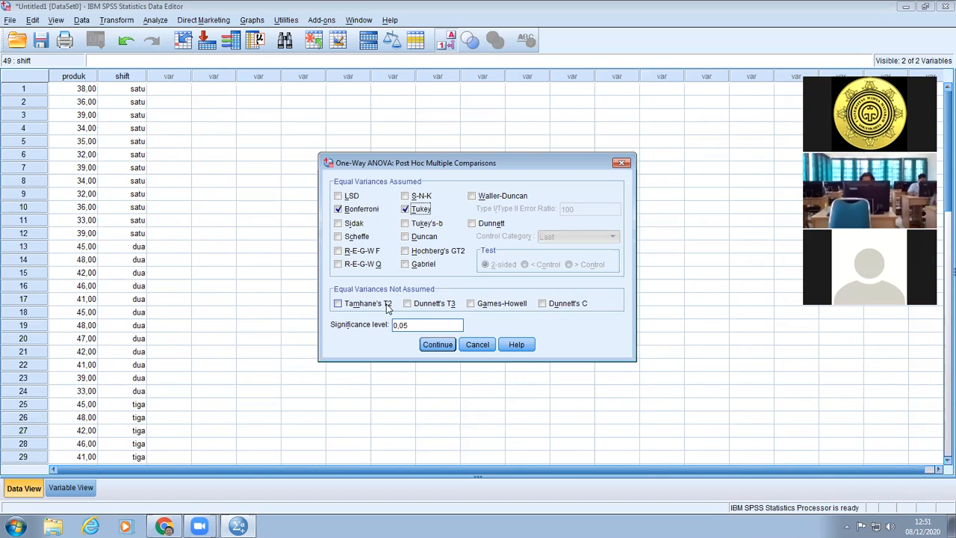
{"action": "left_click", "coordinate": [438, 346]}
{"action": "left_click", "coordinate": [438, 345]}
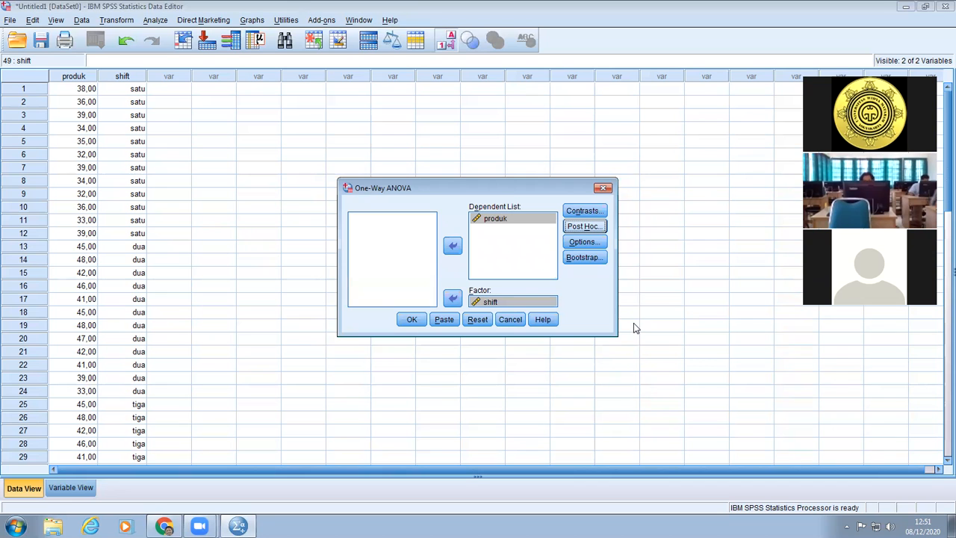
{"action": "left_click", "coordinate": [412, 320]}
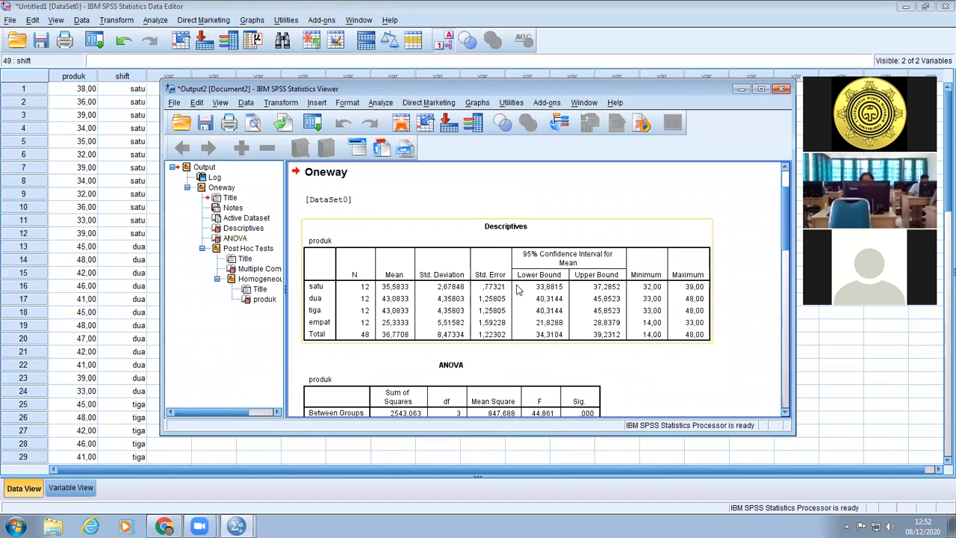
Maximize the output window and look through the Descriptives, ANOVA, Multiple Comparisons and Homogeneous Subsets tables.
{"action": "scroll", "coordinate": [442, 272], "scroll_direction": "down", "scroll_amount": 1}
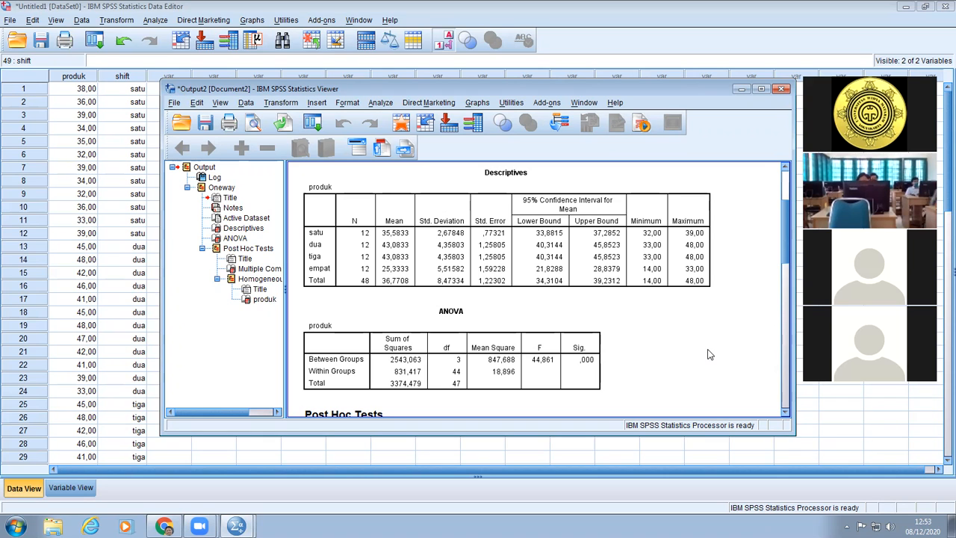
{"action": "left_click", "coordinate": [760, 89]}
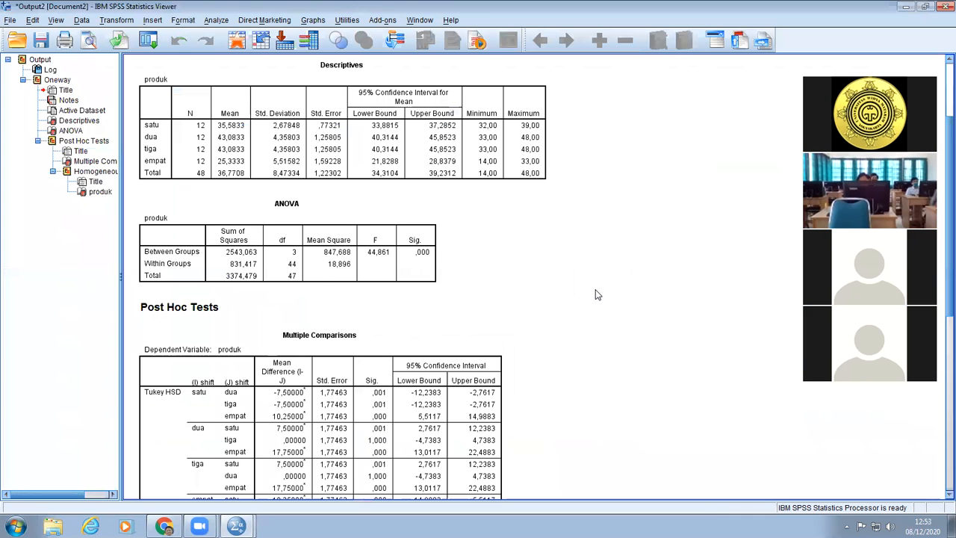
{"action": "scroll", "coordinate": [597, 295], "scroll_direction": "down", "scroll_amount": 3}
{"action": "scroll", "coordinate": [598, 294], "scroll_direction": "down", "scroll_amount": 5}
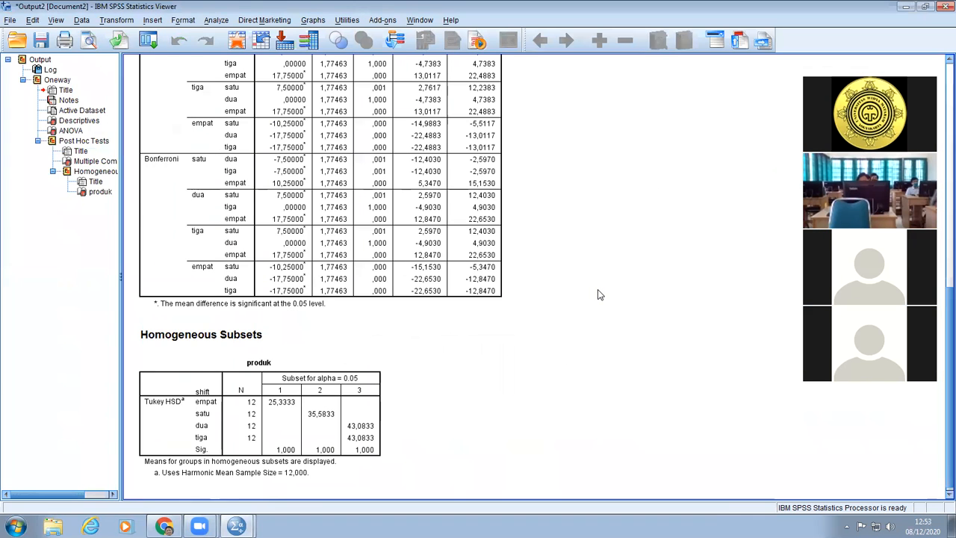
{"action": "scroll", "coordinate": [598, 295], "scroll_direction": "up", "scroll_amount": 10}
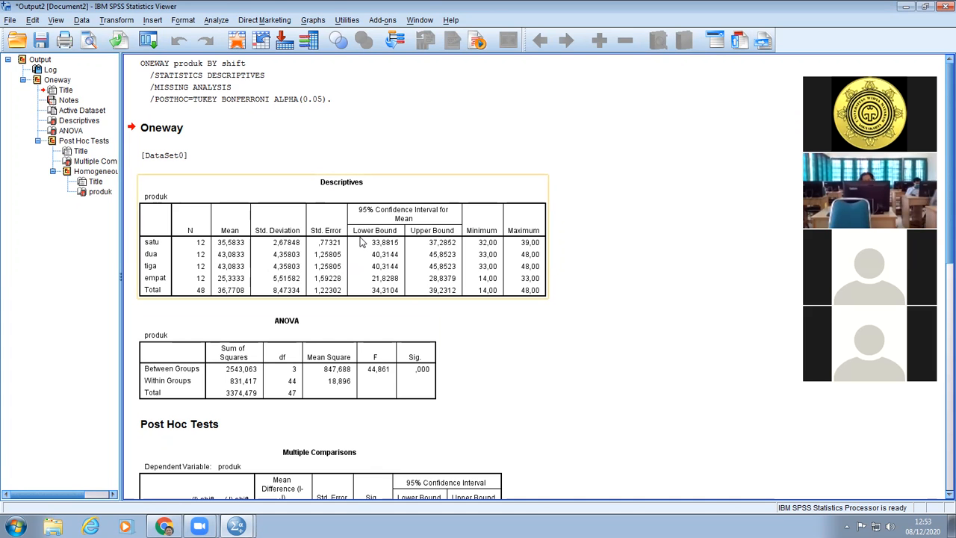
{"action": "scroll", "coordinate": [325, 386], "scroll_direction": "down", "scroll_amount": 15}
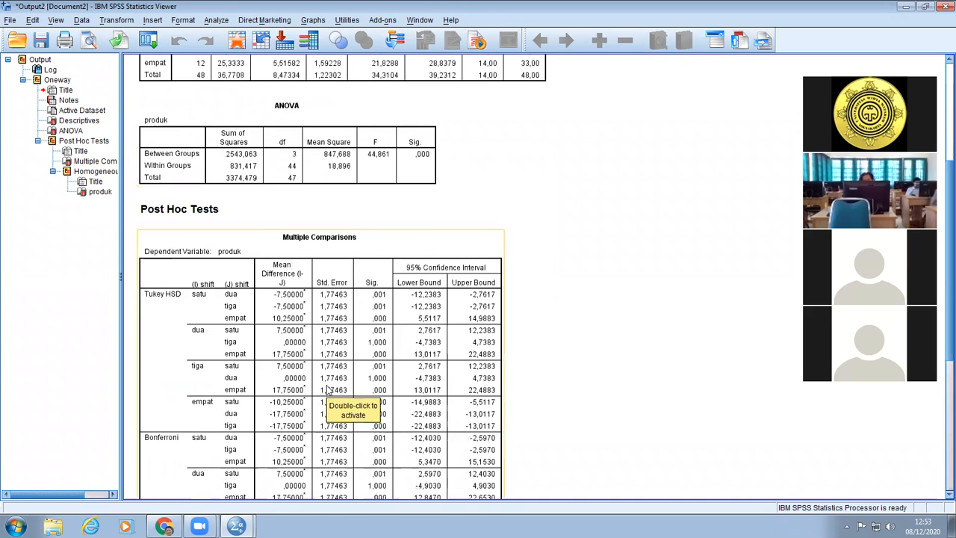
{"action": "scroll", "coordinate": [329, 394], "scroll_direction": "up", "scroll_amount": 20}
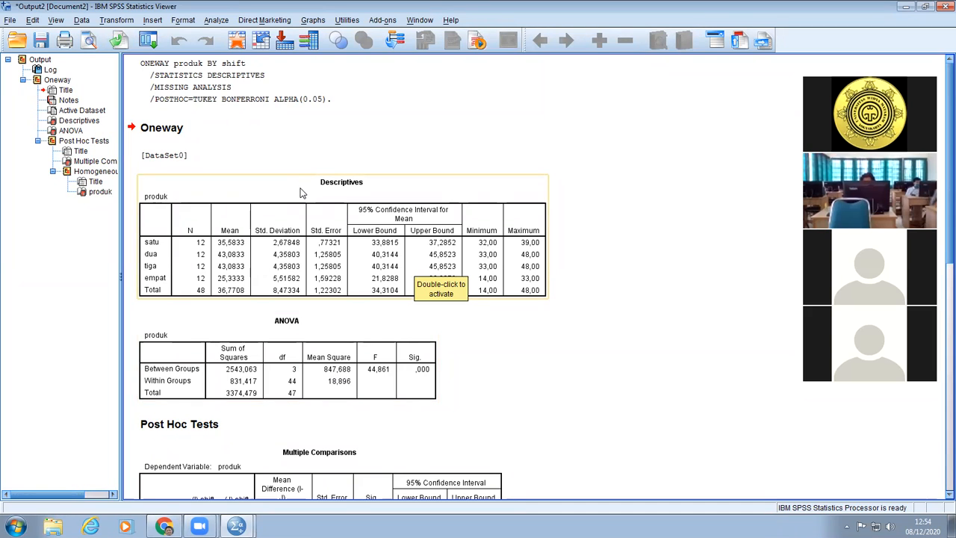
{"action": "scroll", "coordinate": [296, 297], "scroll_direction": "down", "scroll_amount": 3}
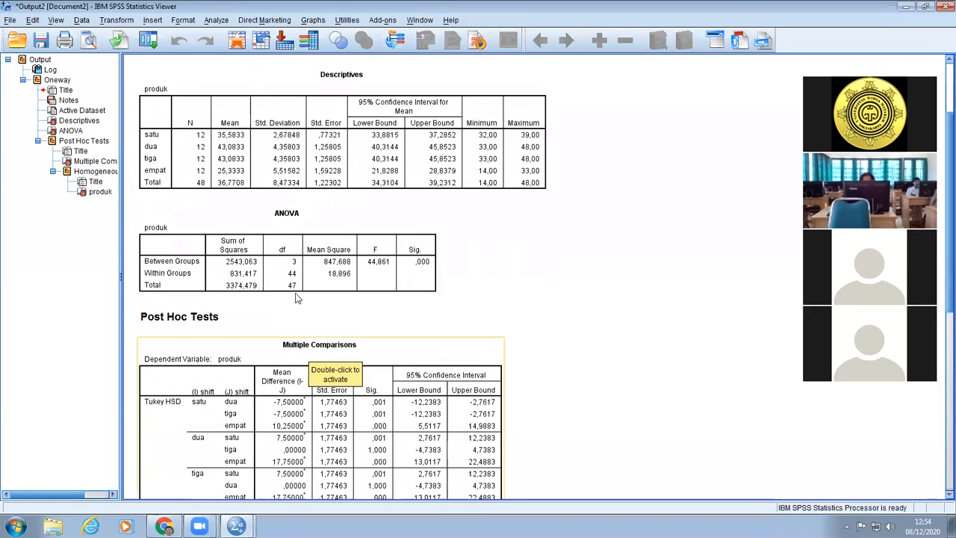
Examine the F and Sig. values in the ANOVA table and the Multiple Comparisons table with its significance footnote.
{"action": "left_click", "coordinate": [290, 245]}
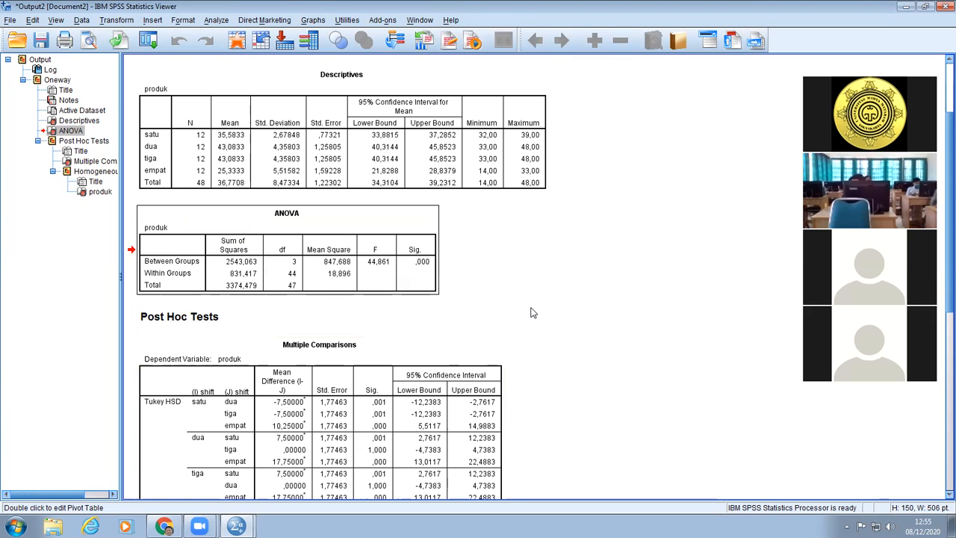
{"action": "scroll", "coordinate": [530, 309], "scroll_direction": "down", "scroll_amount": 3}
{"action": "scroll", "coordinate": [531, 316], "scroll_direction": "down", "scroll_amount": 3}
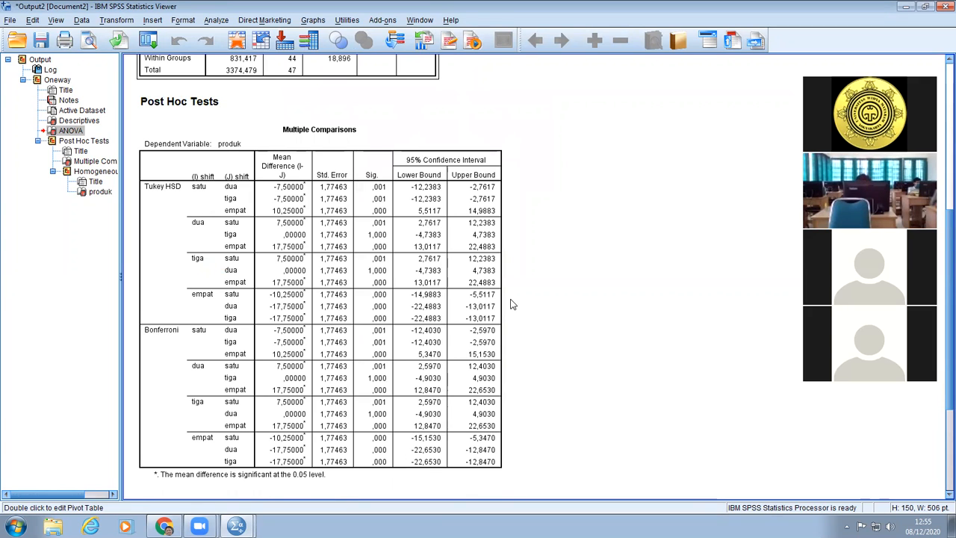
{"action": "left_click", "coordinate": [504, 302]}
{"action": "left_click", "coordinate": [193, 488]}
{"action": "left_click", "coordinate": [158, 483]}
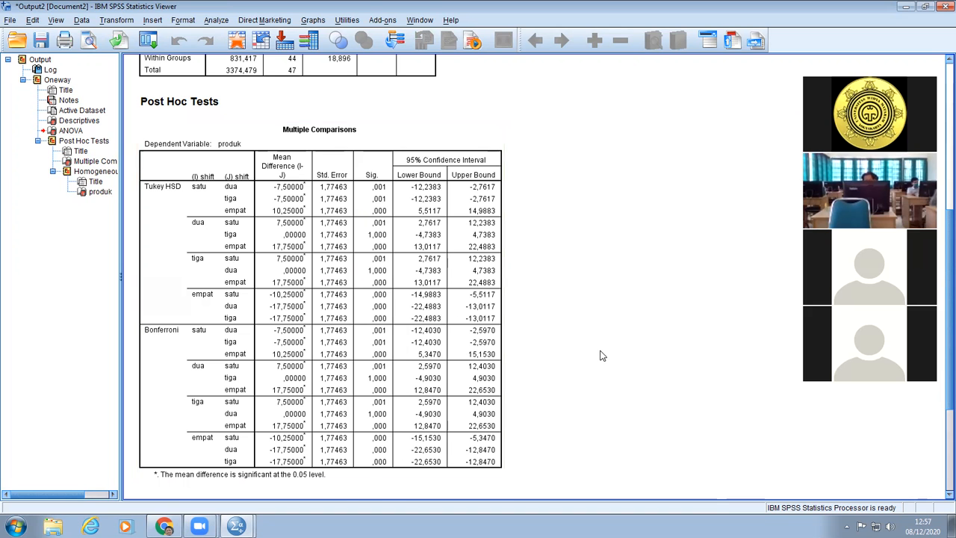
Compare the shift means in the Descriptives table with the pairwise Tukey HSD and Bonferroni mean differences.
{"action": "scroll", "coordinate": [601, 355], "scroll_direction": "up", "scroll_amount": 5}
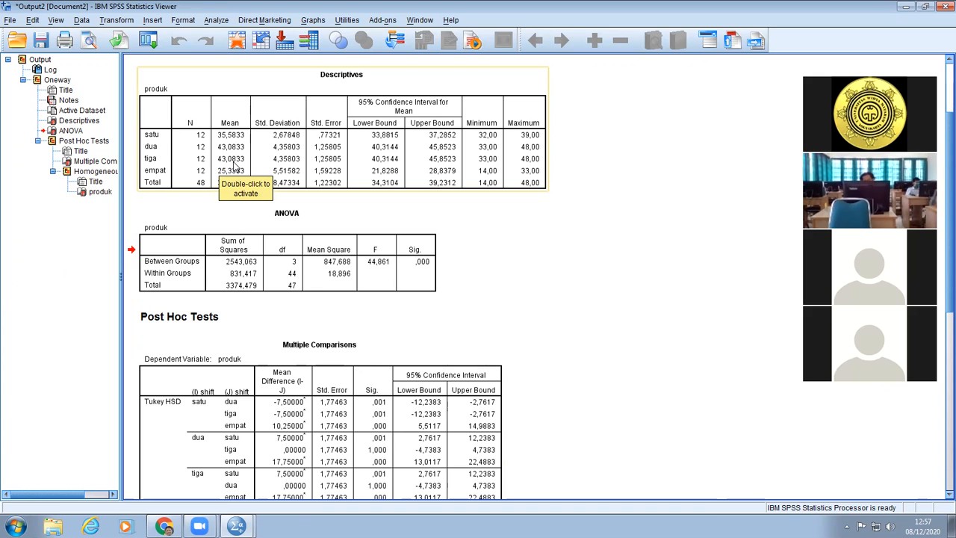
{"action": "left_click", "coordinate": [545, 287]}
{"action": "scroll", "coordinate": [545, 287], "scroll_direction": "down", "scroll_amount": 6}
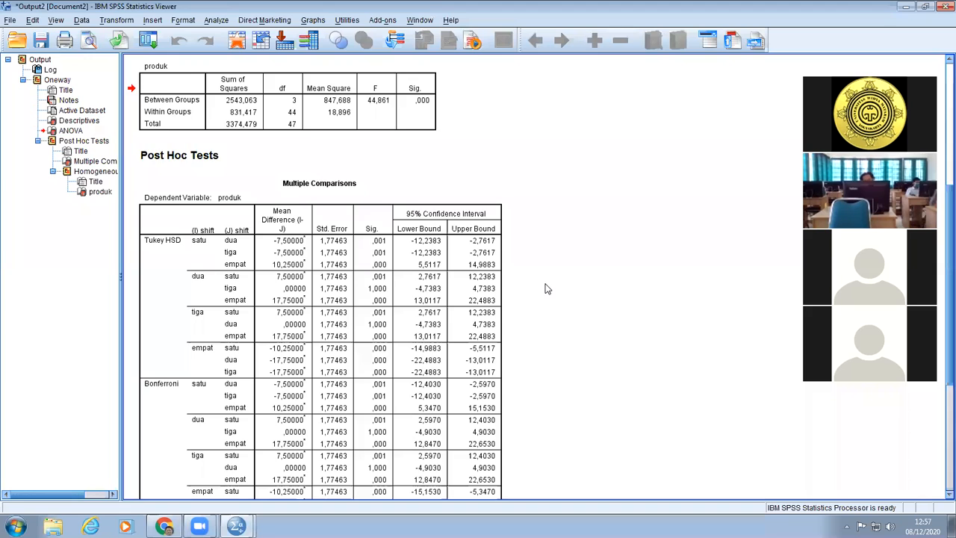
{"action": "scroll", "coordinate": [545, 289], "scroll_direction": "down", "scroll_amount": 2}
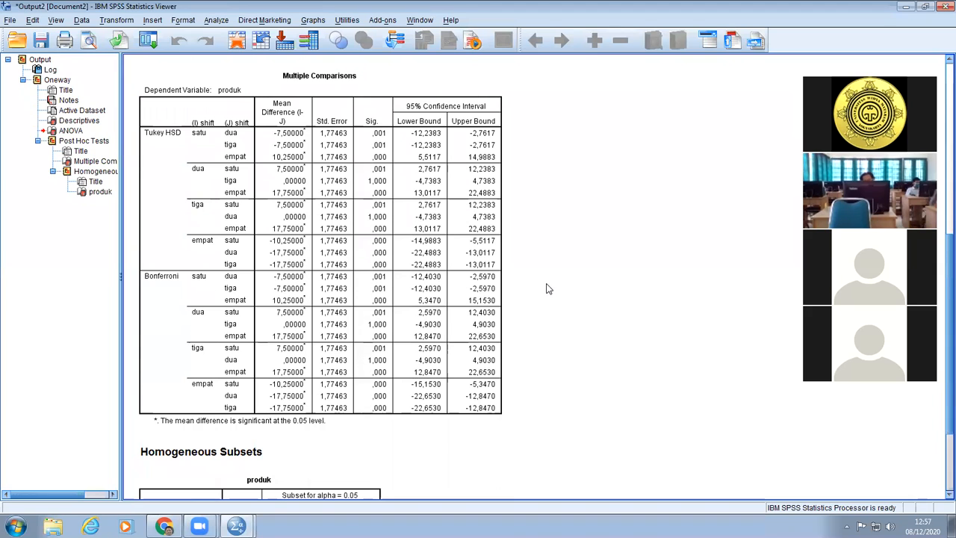
{"action": "left_click", "coordinate": [218, 211]}
{"action": "left_click", "coordinate": [375, 285]}
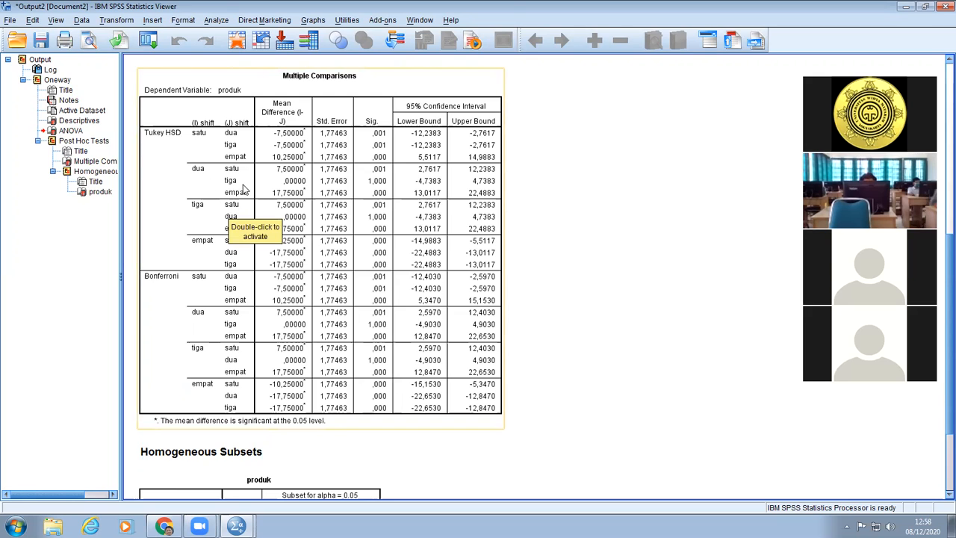
{"action": "left_click", "coordinate": [547, 188]}
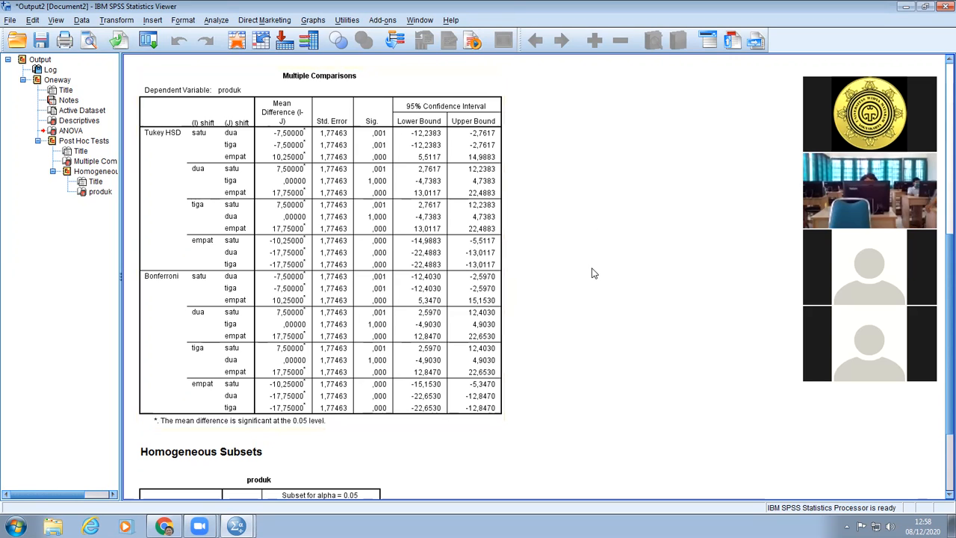
{"action": "left_click", "coordinate": [151, 292]}
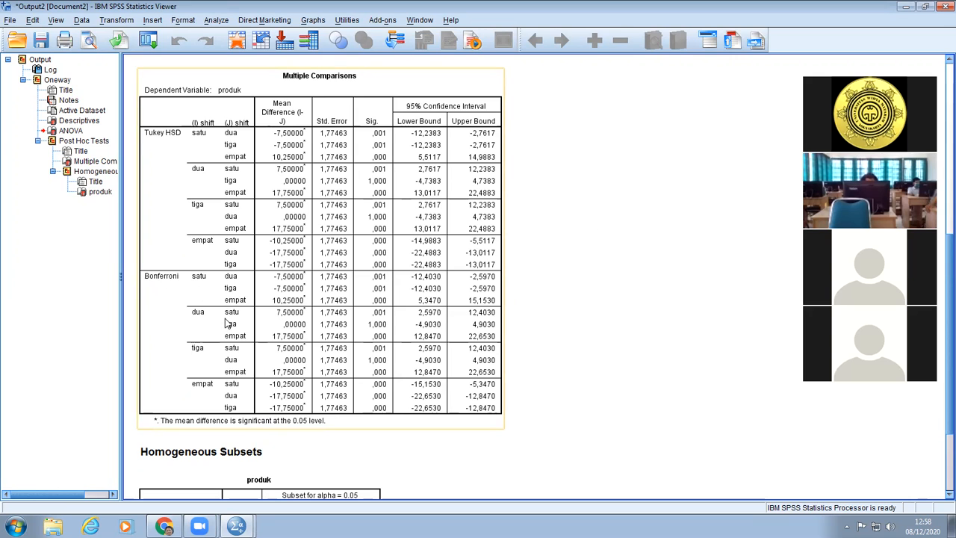
Compare the Tukey HSD Homogeneous Subsets table with the pairwise results in the Multiple Comparisons table.
{"action": "left_click", "coordinate": [613, 400]}
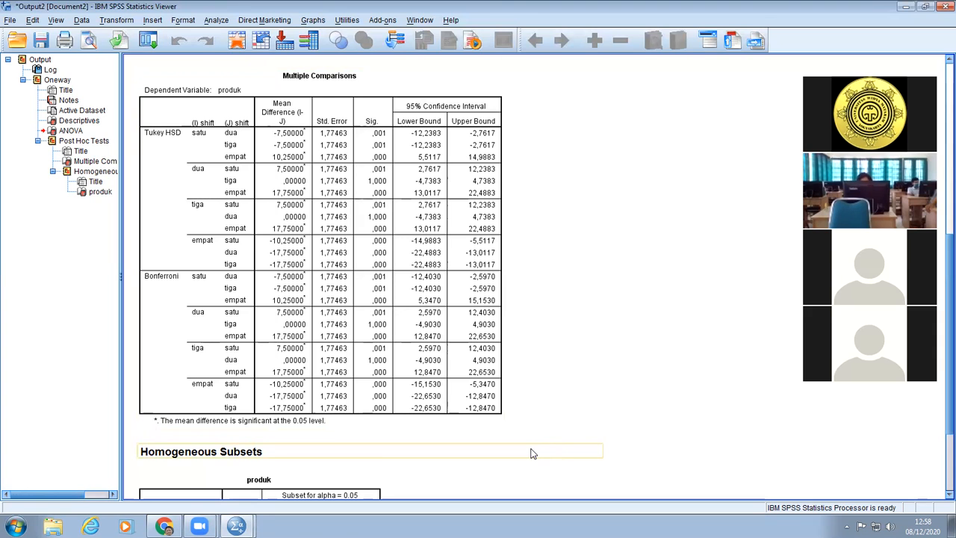
{"action": "scroll", "coordinate": [527, 449], "scroll_direction": "down", "scroll_amount": 3}
{"action": "scroll", "coordinate": [524, 446], "scroll_direction": "down", "scroll_amount": 1}
{"action": "left_click", "coordinate": [214, 355]}
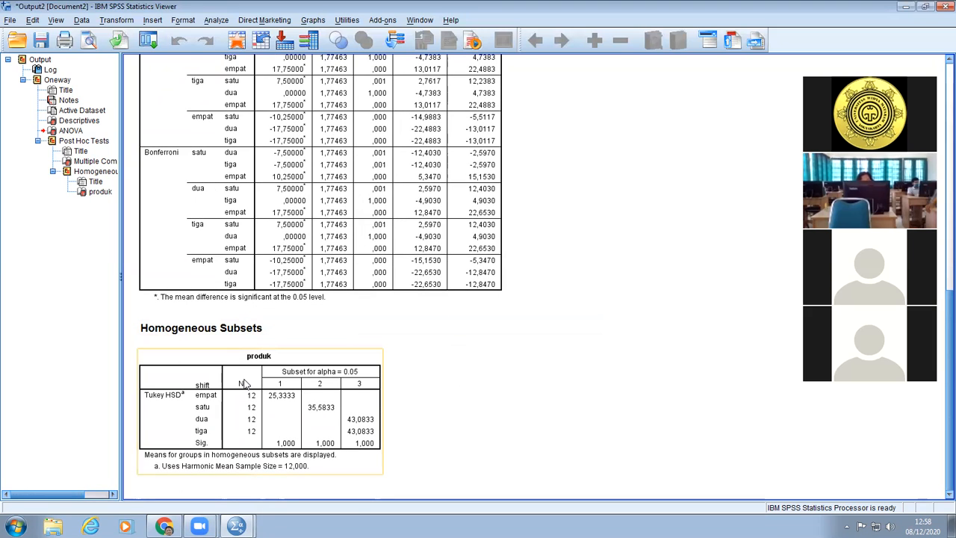
{"action": "scroll", "coordinate": [245, 385], "scroll_direction": "up", "scroll_amount": 5}
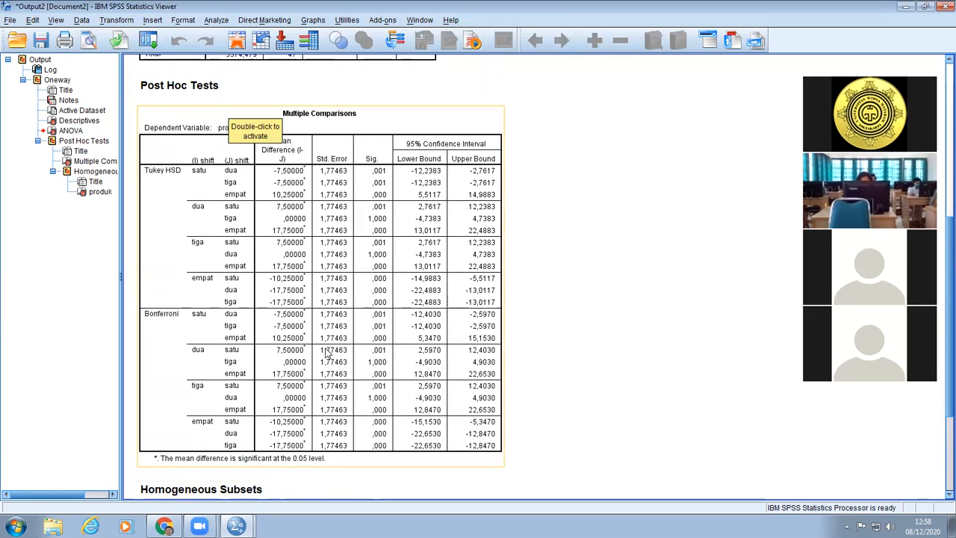
{"action": "scroll", "coordinate": [325, 354], "scroll_direction": "down", "scroll_amount": 4}
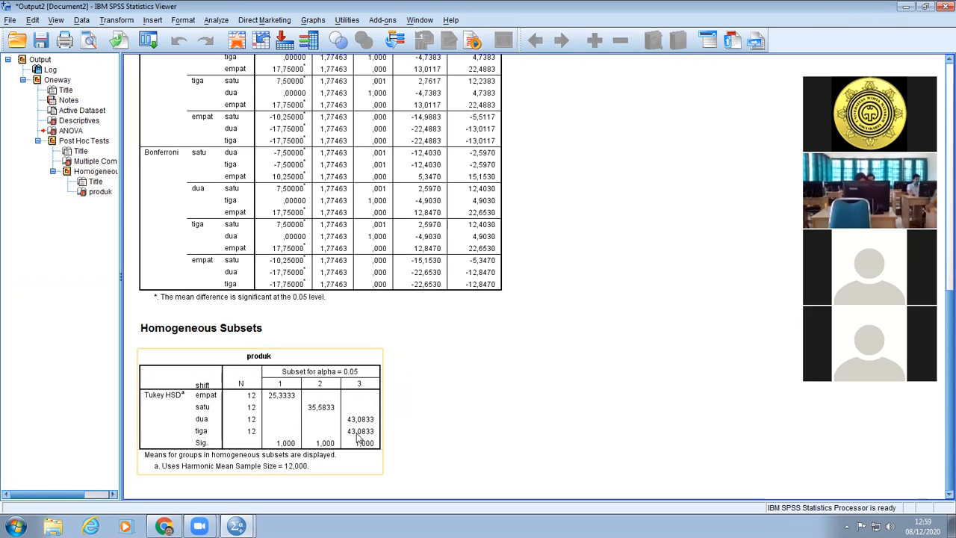
Examine how the four shift means are grouped into subsets in the Homogeneous Subsets table for produk.
{"action": "left_click", "coordinate": [410, 424]}
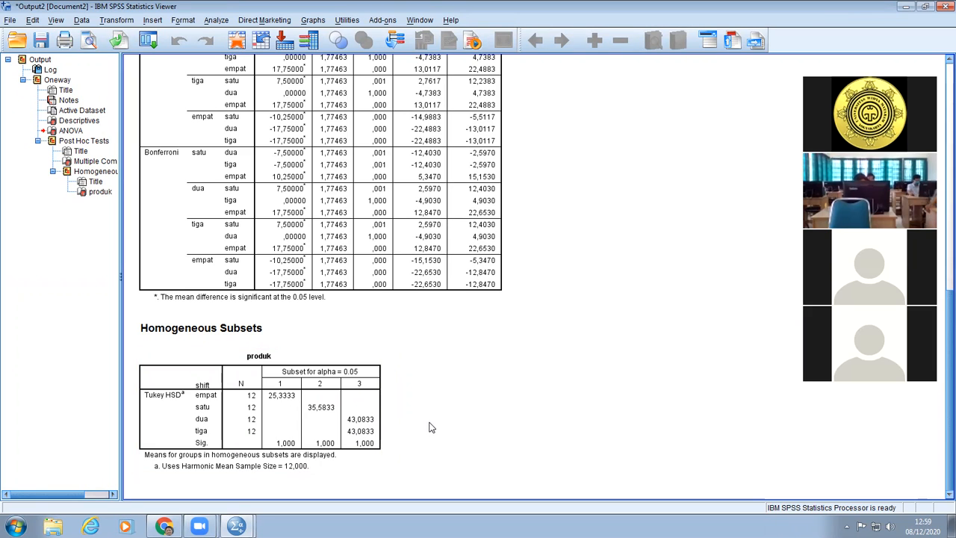
{"action": "left_click", "coordinate": [264, 424]}
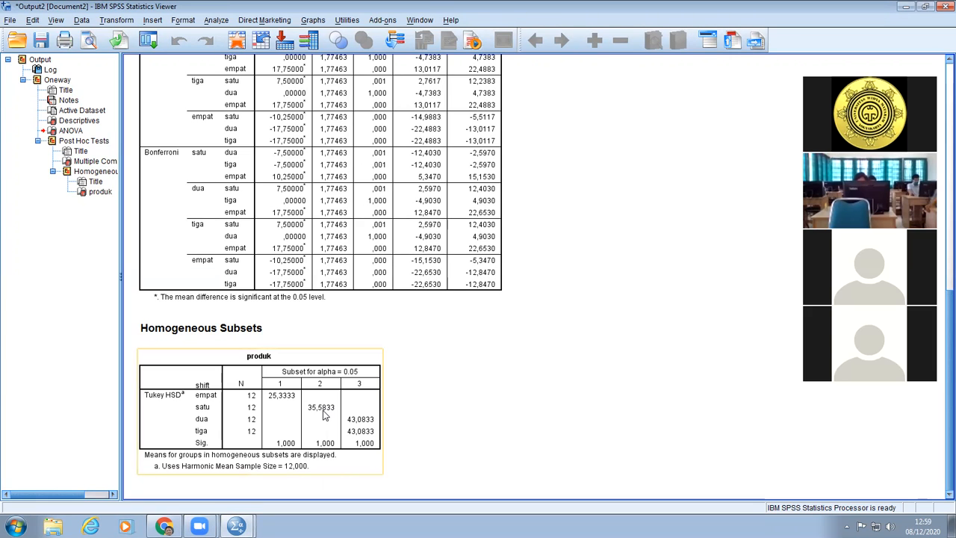
{"action": "left_click", "coordinate": [431, 420]}
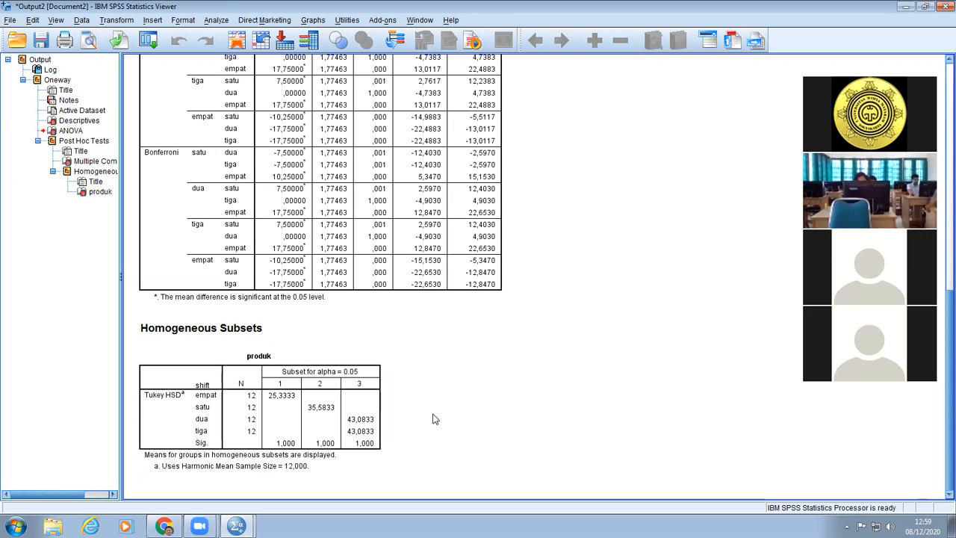
{"action": "left_click", "coordinate": [373, 434]}
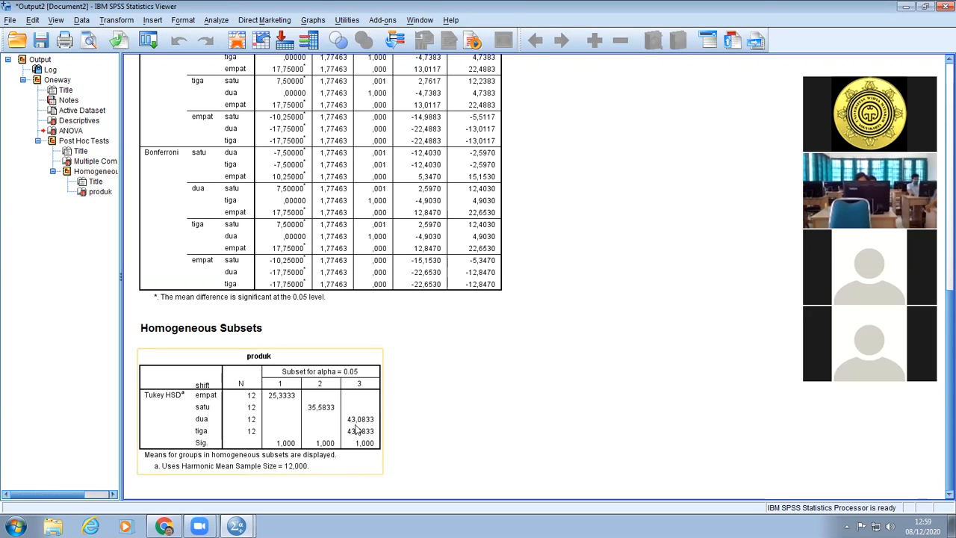
{"action": "left_click", "coordinate": [386, 429]}
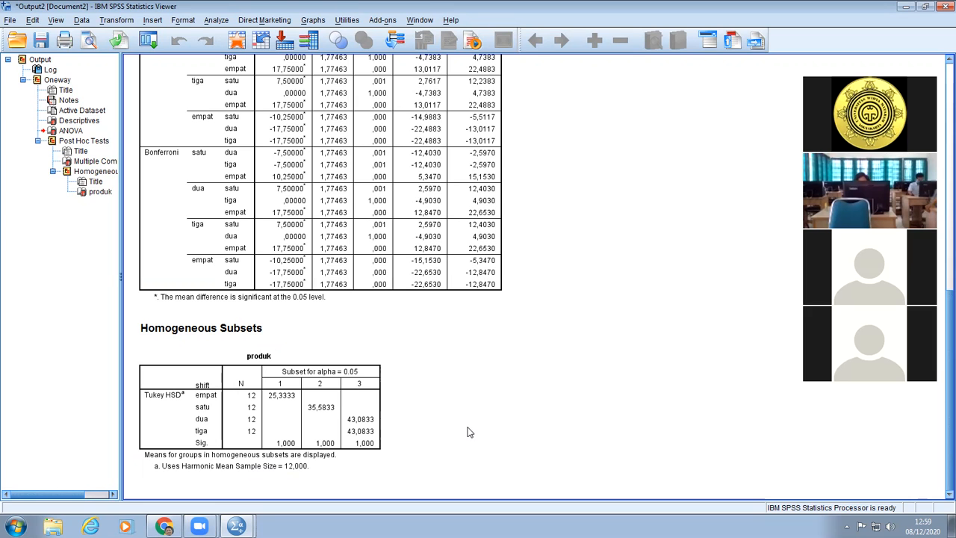
Close the Output2 viewer and discard its contents without saving.
{"action": "scroll", "coordinate": [467, 433], "scroll_direction": "up", "scroll_amount": 3}
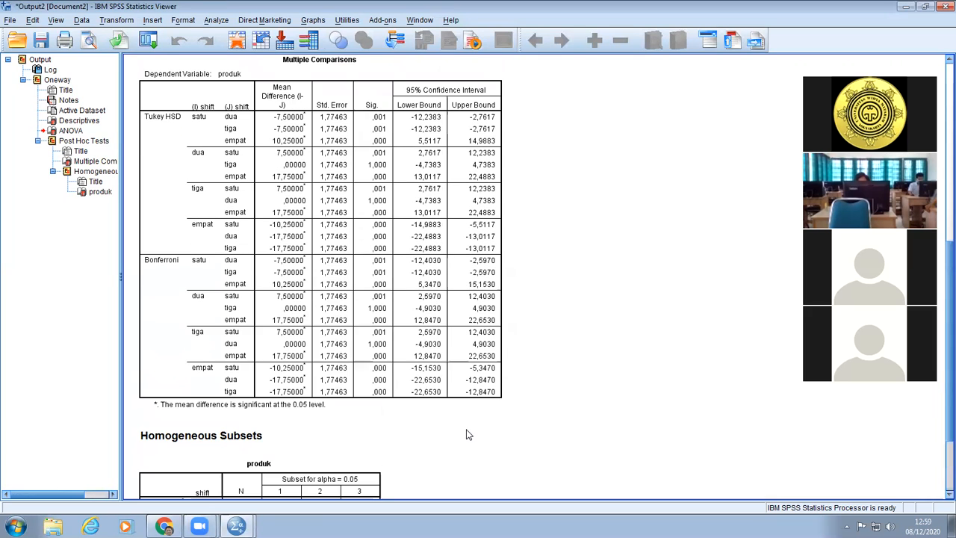
{"action": "scroll", "coordinate": [456, 459], "scroll_direction": "up", "scroll_amount": 10}
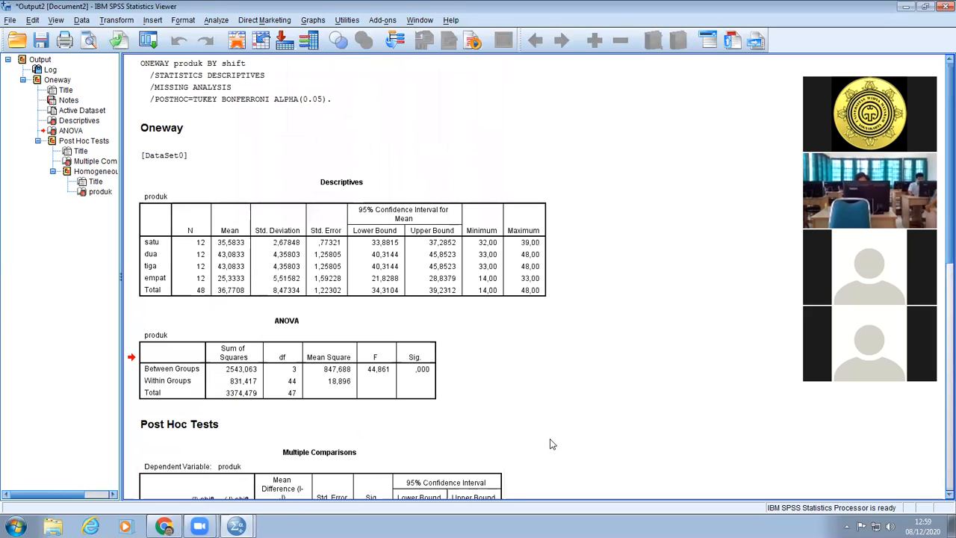
{"action": "left_click", "coordinate": [236, 526]}
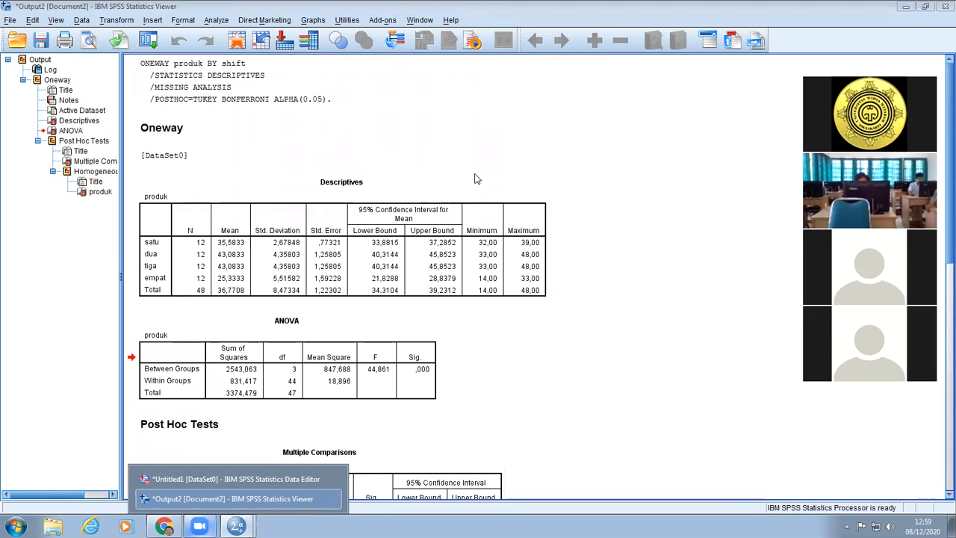
{"action": "left_click", "coordinate": [945, 6]}
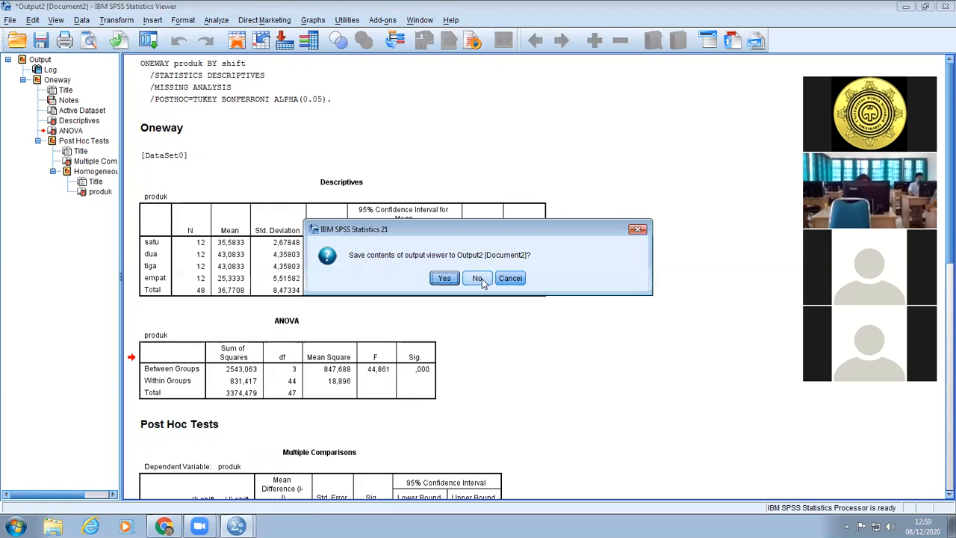
{"action": "left_click", "coordinate": [477, 280]}
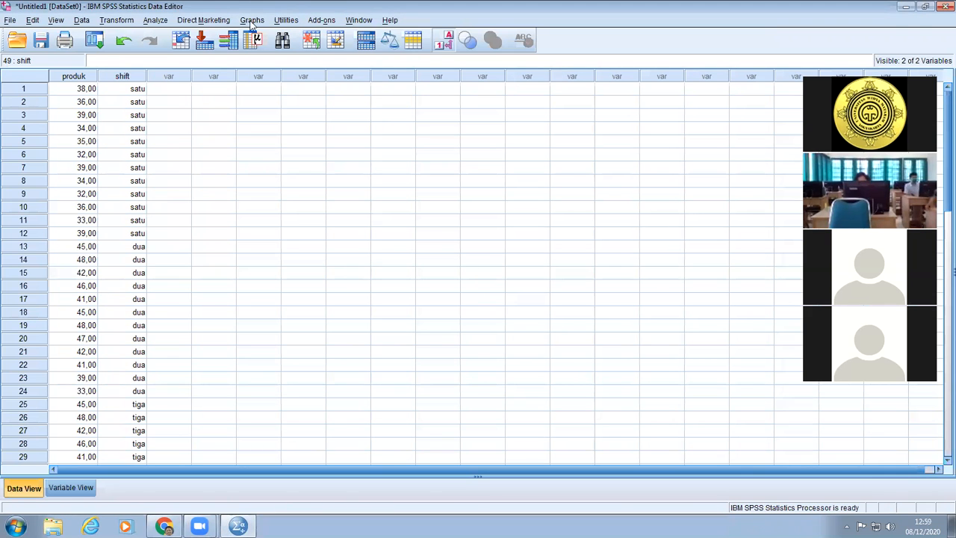
Rerun the One-Way ANOVA of produk by shift with the Homogeneity of variance test added, keeping the Bonferroni and Tukey post hoc tests.
{"action": "left_click", "coordinate": [159, 22]}
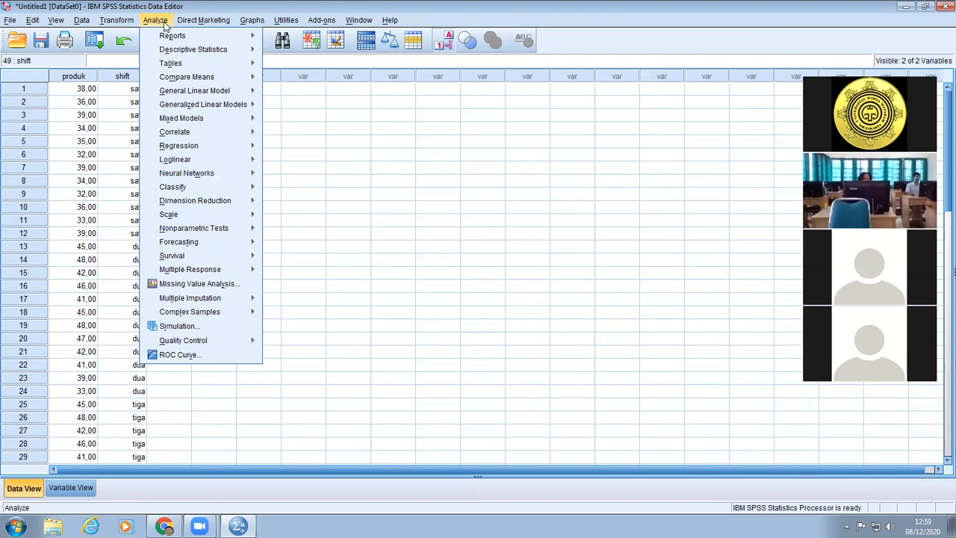
{"action": "mouse_move", "coordinate": [181, 81]}
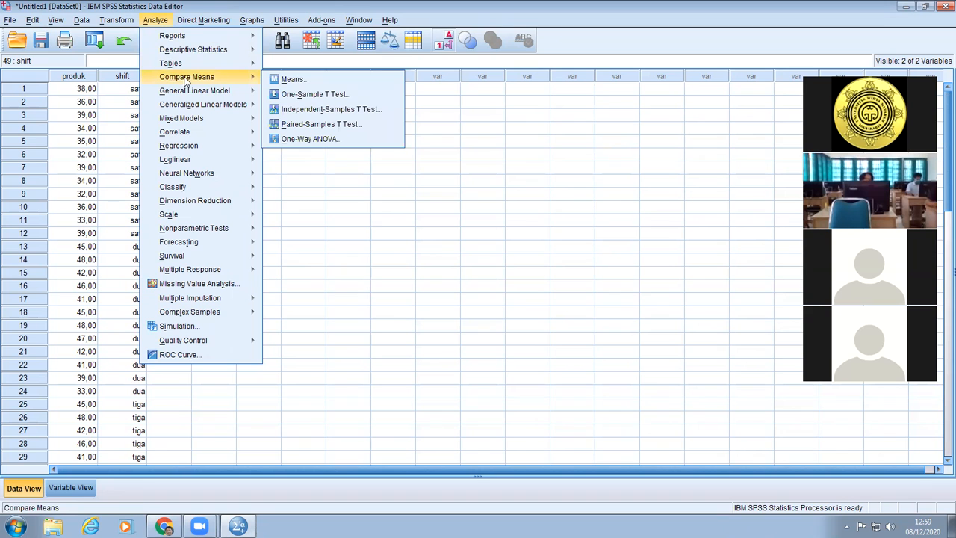
{"action": "left_click", "coordinate": [335, 145]}
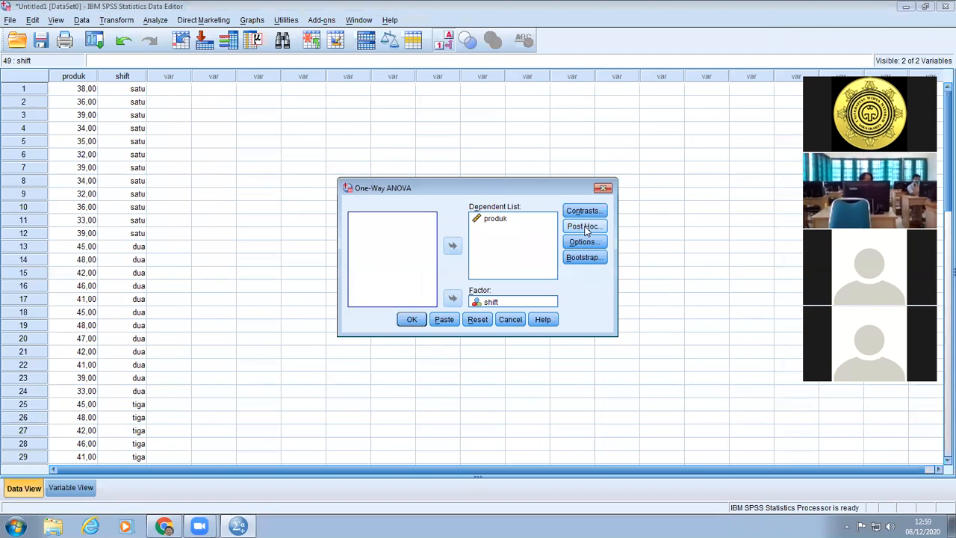
{"action": "left_click", "coordinate": [584, 228]}
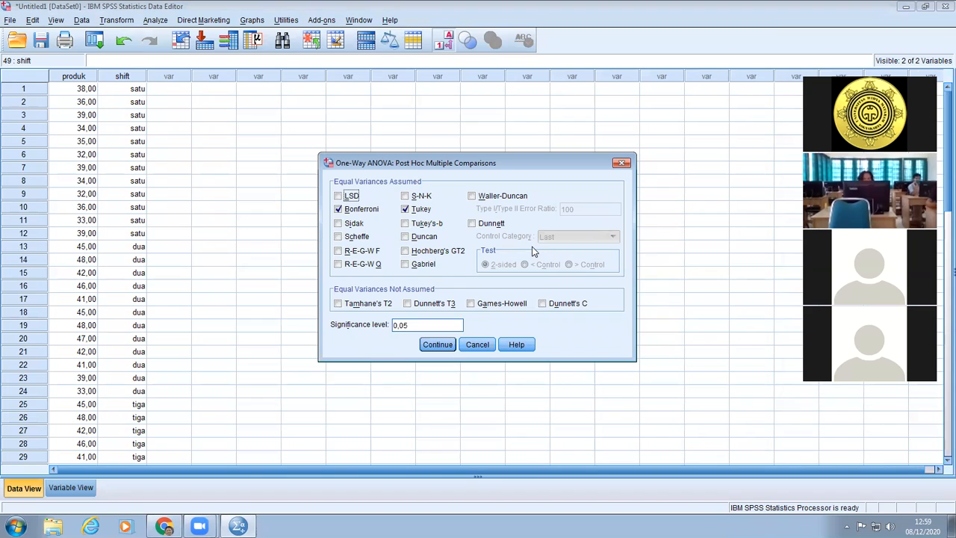
{"action": "left_click", "coordinate": [482, 344]}
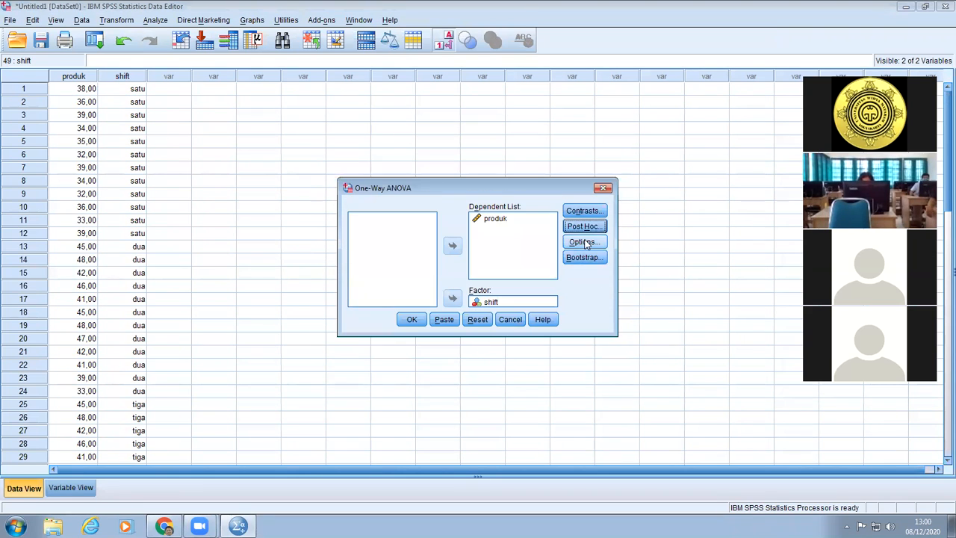
{"action": "left_click", "coordinate": [584, 242]}
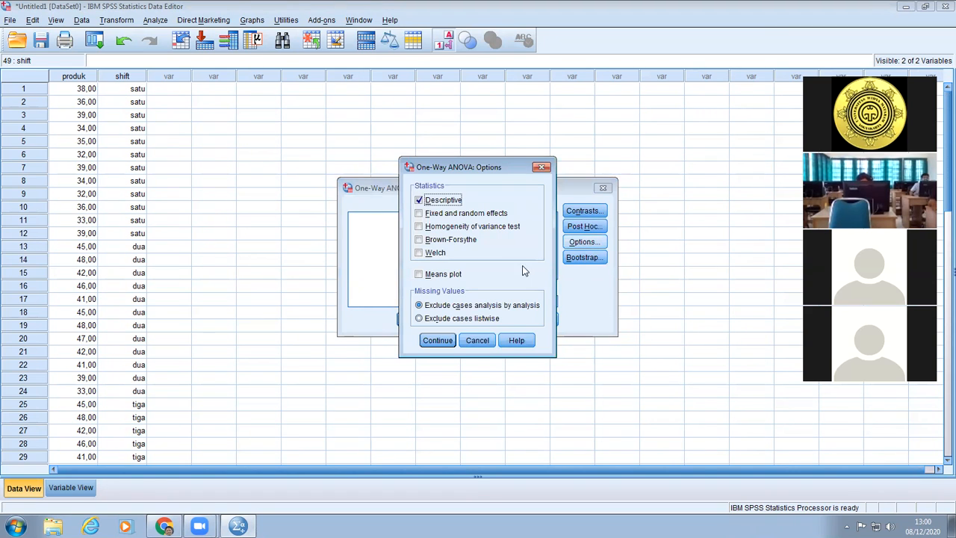
{"action": "left_click", "coordinate": [420, 227]}
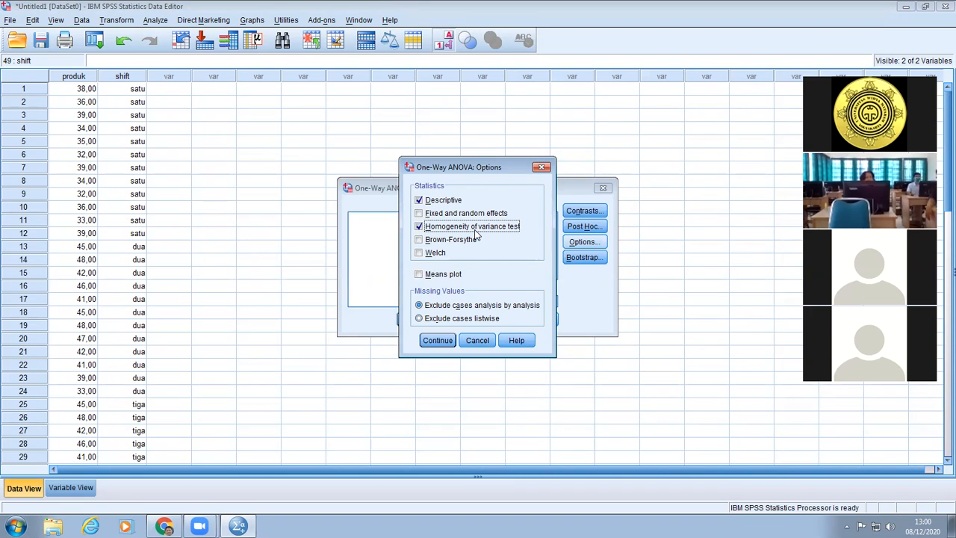
{"action": "left_click", "coordinate": [447, 339]}
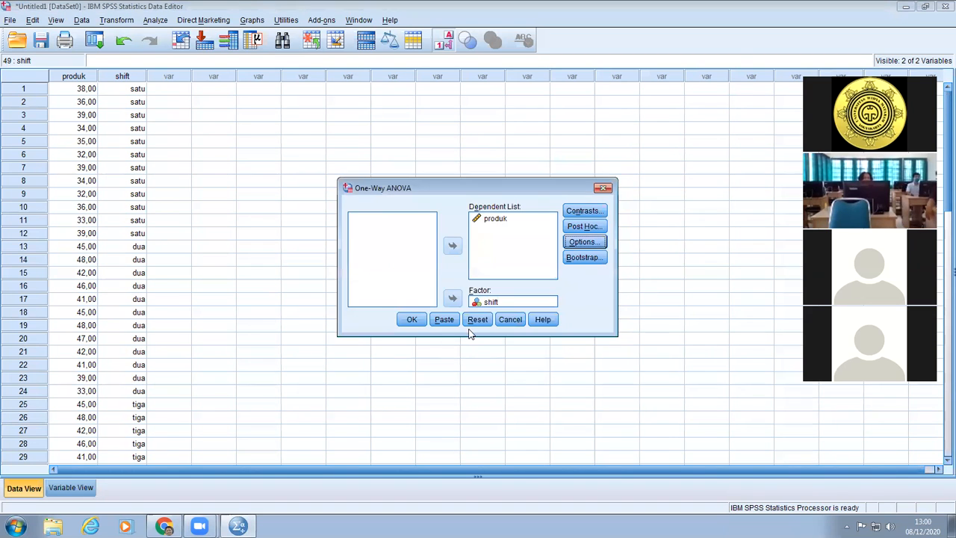
{"action": "left_click", "coordinate": [415, 319]}
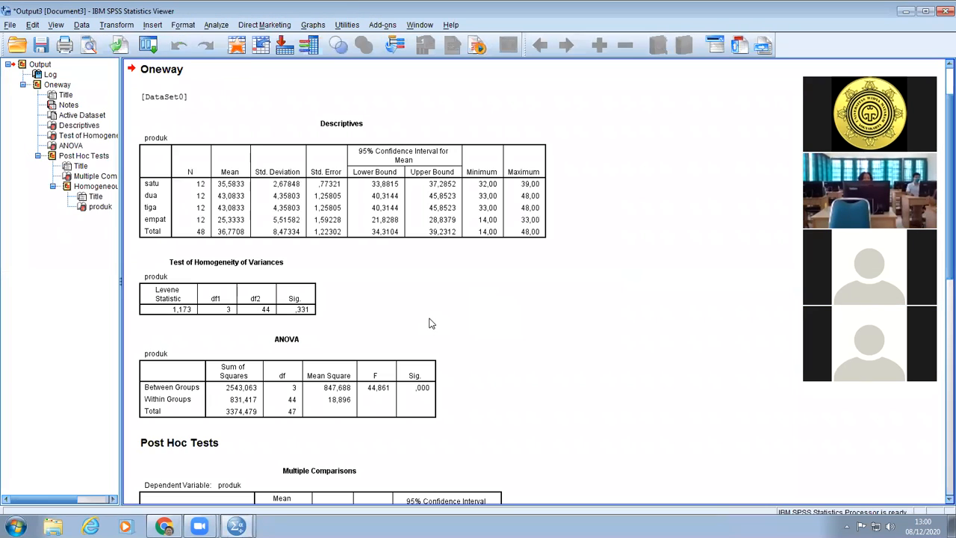
Examine the Test of Homogeneity of Variances table and close the Output3 viewer.
{"action": "left_click", "coordinate": [251, 314]}
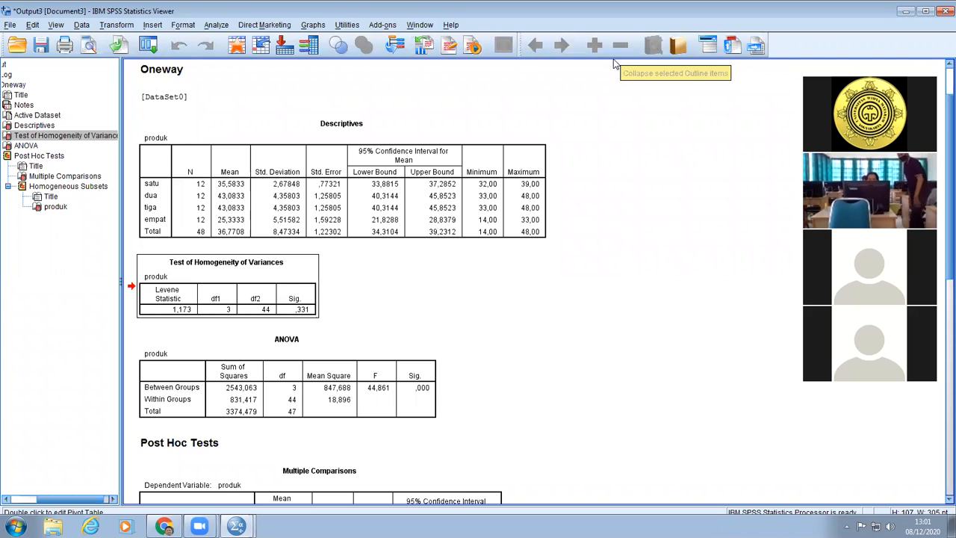
{"action": "left_click", "coordinate": [941, 13]}
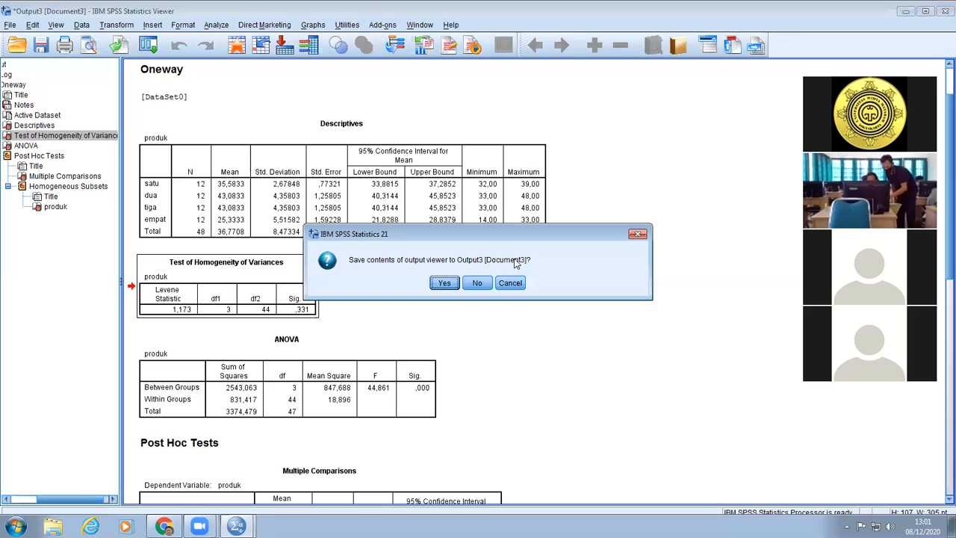
{"action": "left_click", "coordinate": [445, 281]}
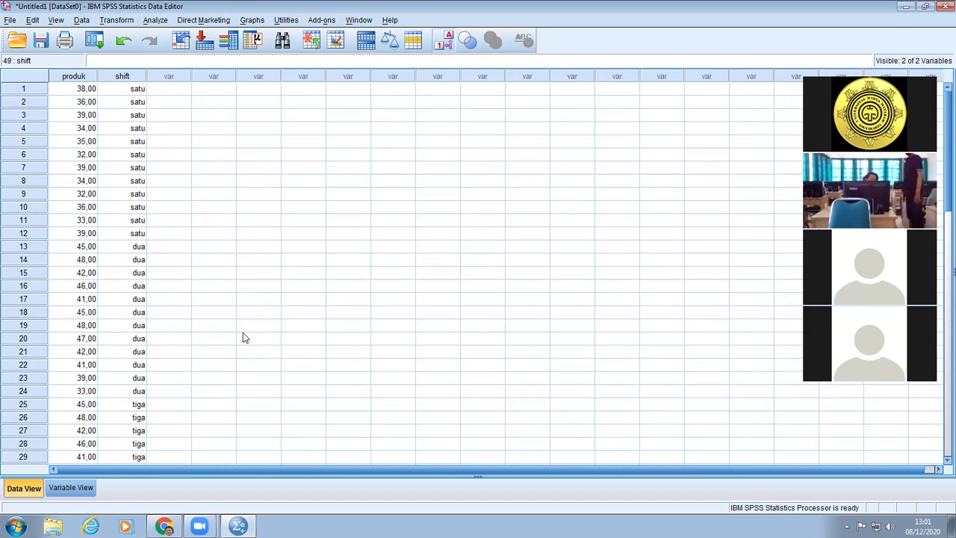
Define a third variable named gender in the dataset.
{"action": "left_click", "coordinate": [80, 488]}
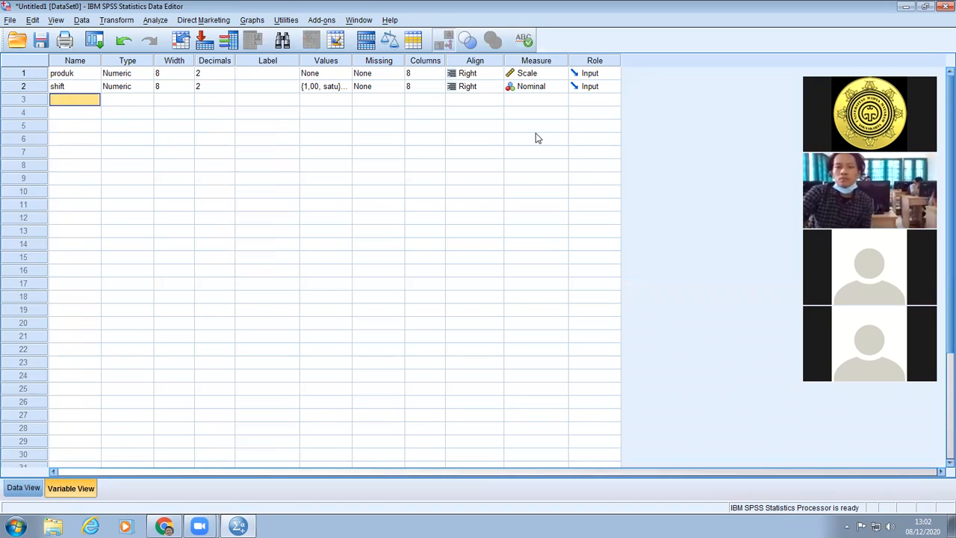
{"action": "type", "text": "gender"}
{"action": "key", "text": "Return"}
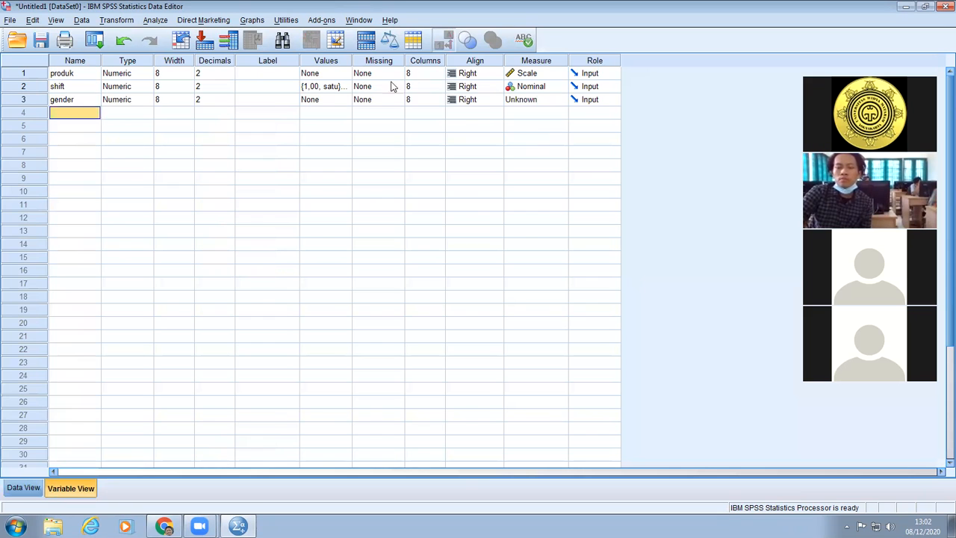
Assign value labels to the gender variable: 1 = pria and 2 = wanita.
{"action": "left_click", "coordinate": [337, 100]}
{"action": "left_click", "coordinate": [345, 100]}
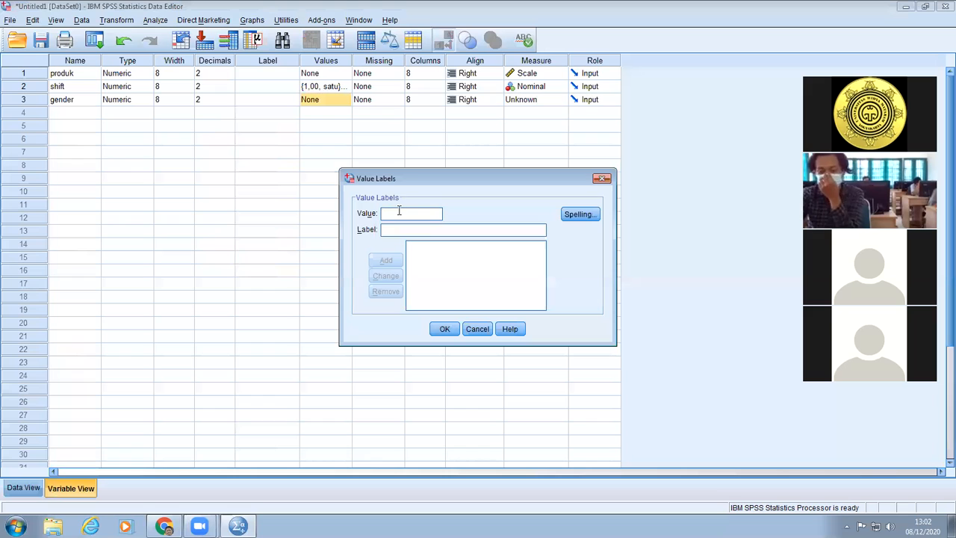
{"action": "type", "text": "1"}
{"action": "left_click", "coordinate": [416, 230]}
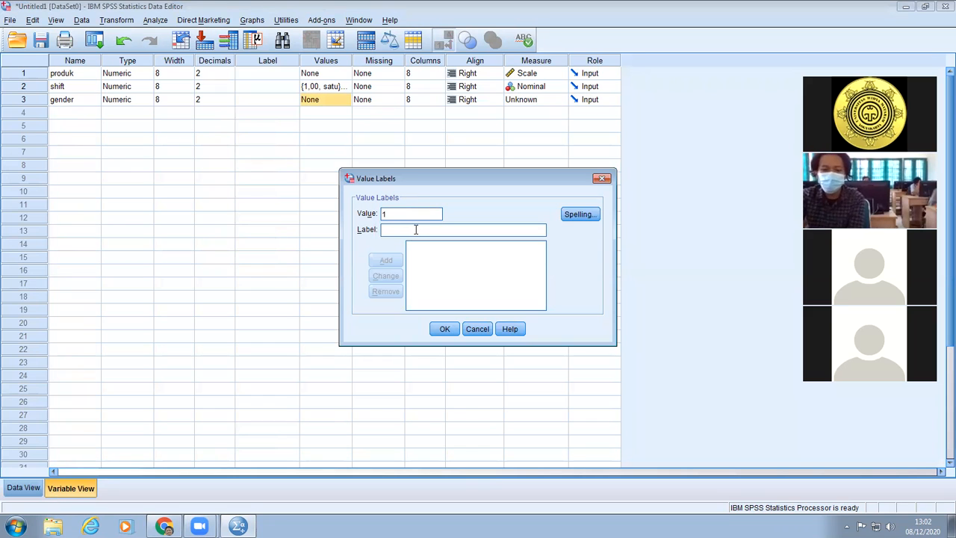
{"action": "type", "text": "pria"}
{"action": "left_click", "coordinate": [385, 260]}
{"action": "left_click", "coordinate": [407, 229]}
{"action": "type", "text": "wanita"}
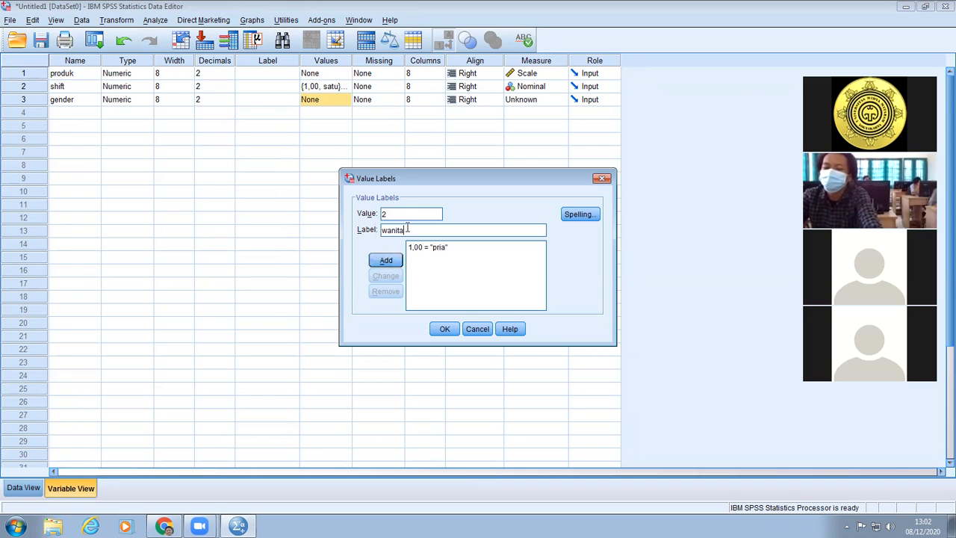
{"action": "left_click", "coordinate": [444, 329]}
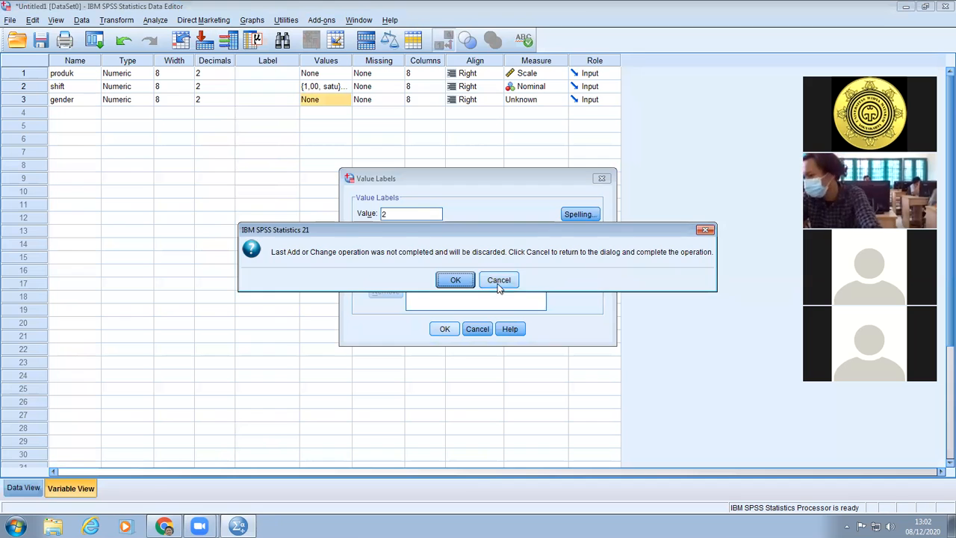
{"action": "left_click", "coordinate": [498, 284]}
{"action": "left_click", "coordinate": [387, 261]}
{"action": "left_click", "coordinate": [445, 330]}
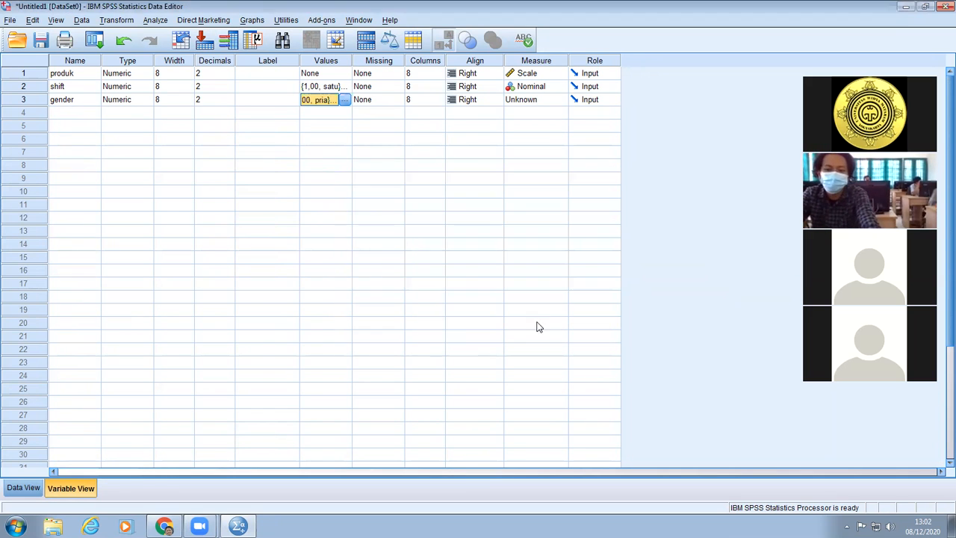
Leave the variable definitions and return to the data rows with the empty gender column.
{"action": "left_click", "coordinate": [441, 193]}
{"action": "left_click", "coordinate": [357, 165]}
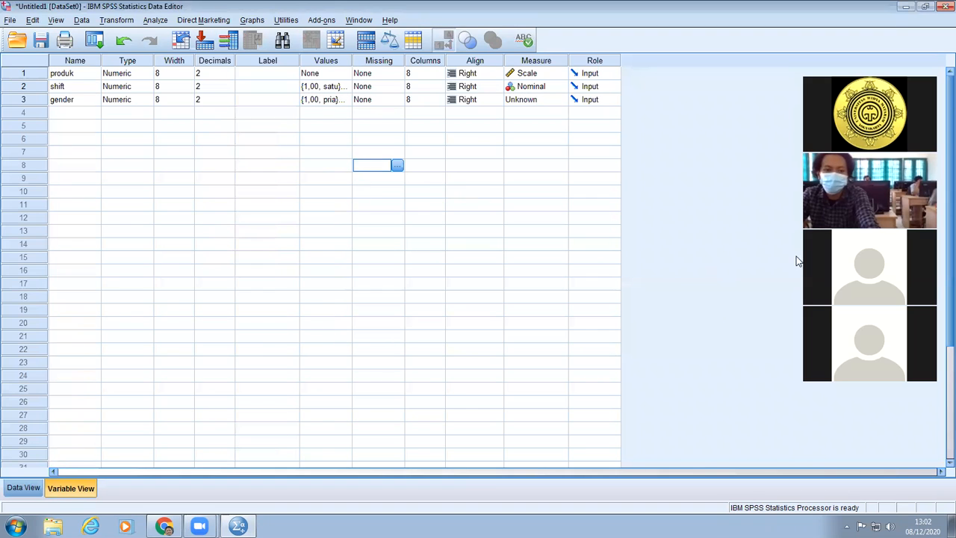
{"action": "left_click", "coordinate": [32, 489]}
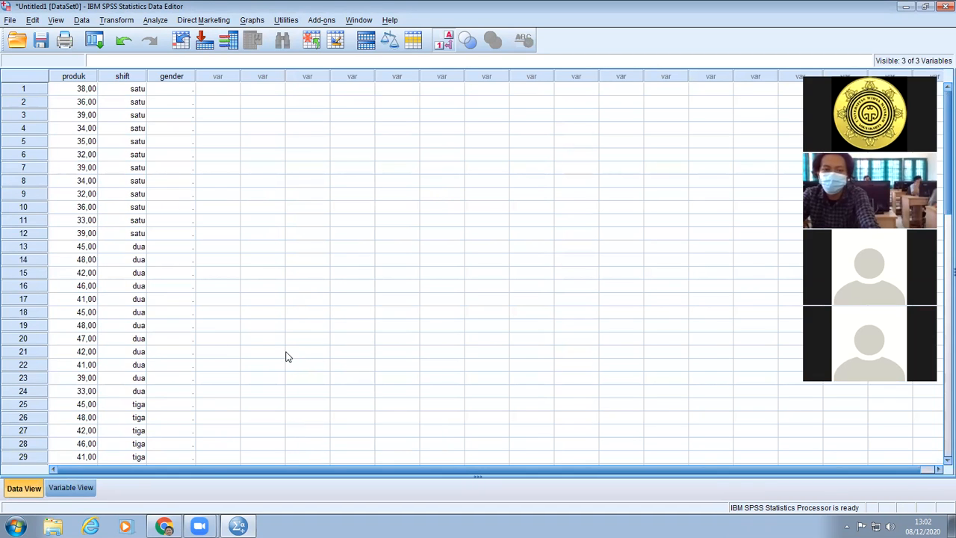
Fill the gender values for rows 1 to 6 in the order pria, pria, wanita, pria, pria, wanita.
{"action": "left_click", "coordinate": [176, 89]}
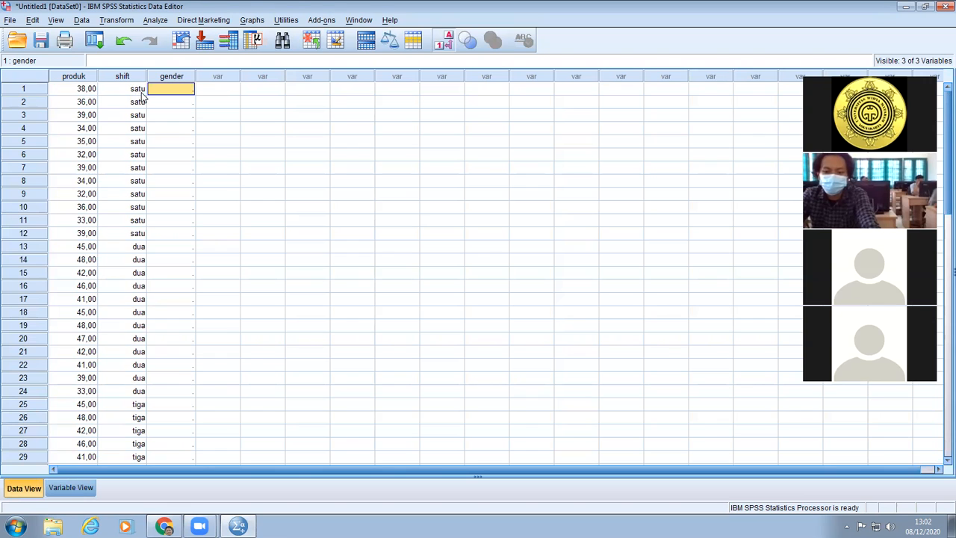
{"action": "type", "text": "pria"}
{"action": "key", "text": "Return"}
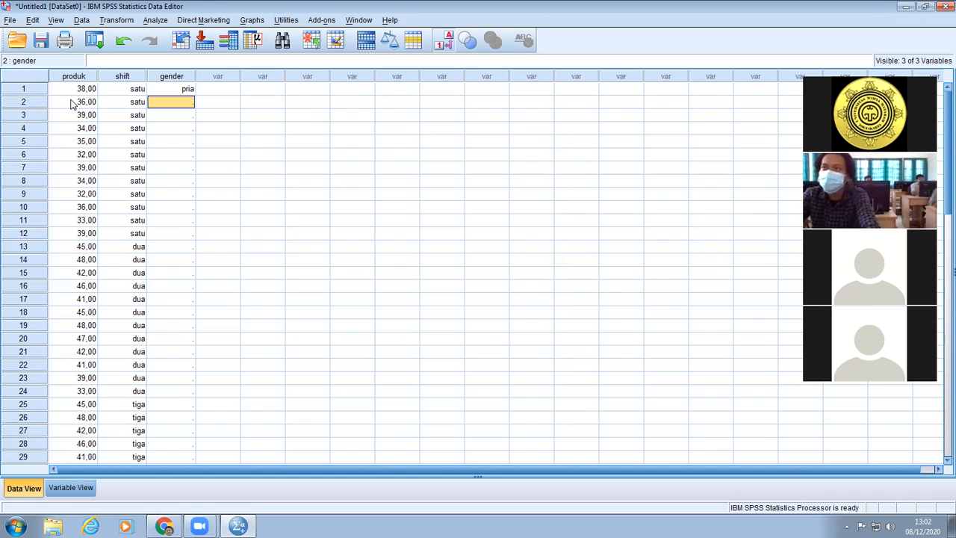
{"action": "type", "text": "pria"}
{"action": "key", "text": "Return"}
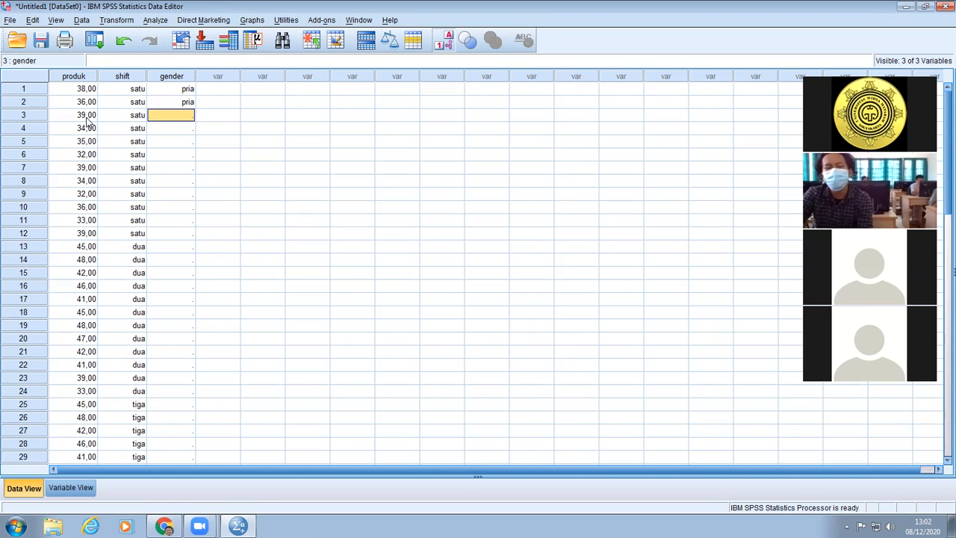
{"action": "type", "text": "wanita"}
{"action": "key", "text": "Return"}
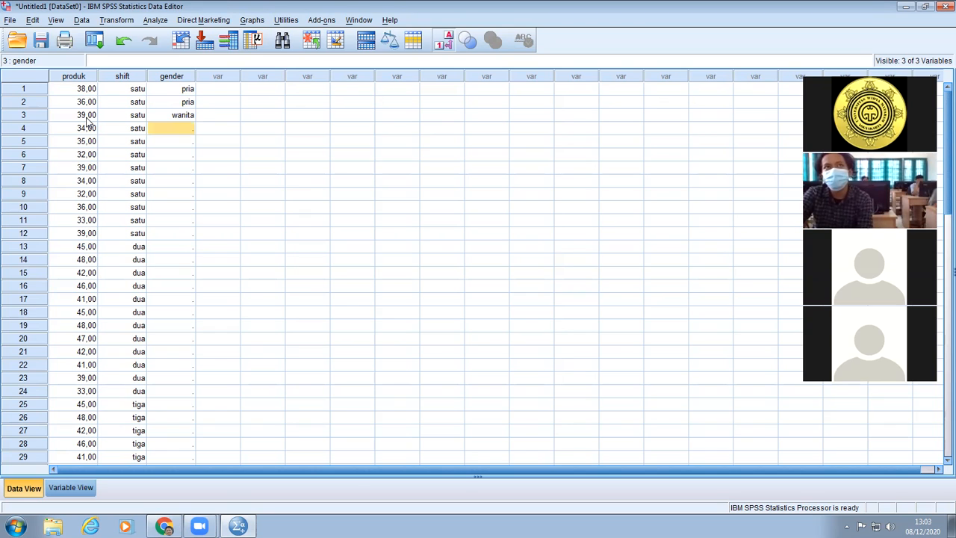
{"action": "type", "text": "pria"}
{"action": "key", "text": "Return"}
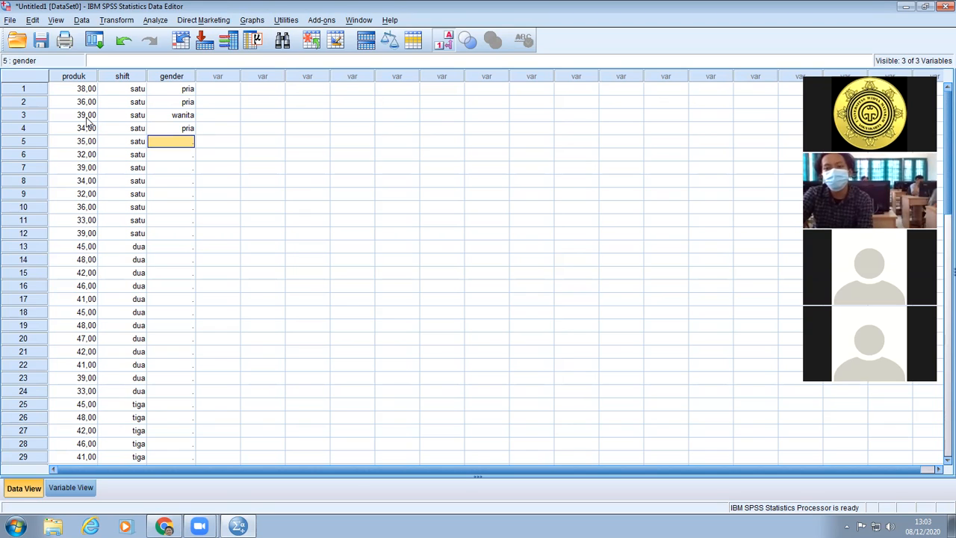
{"action": "type", "text": "pria"}
{"action": "key", "text": "Return"}
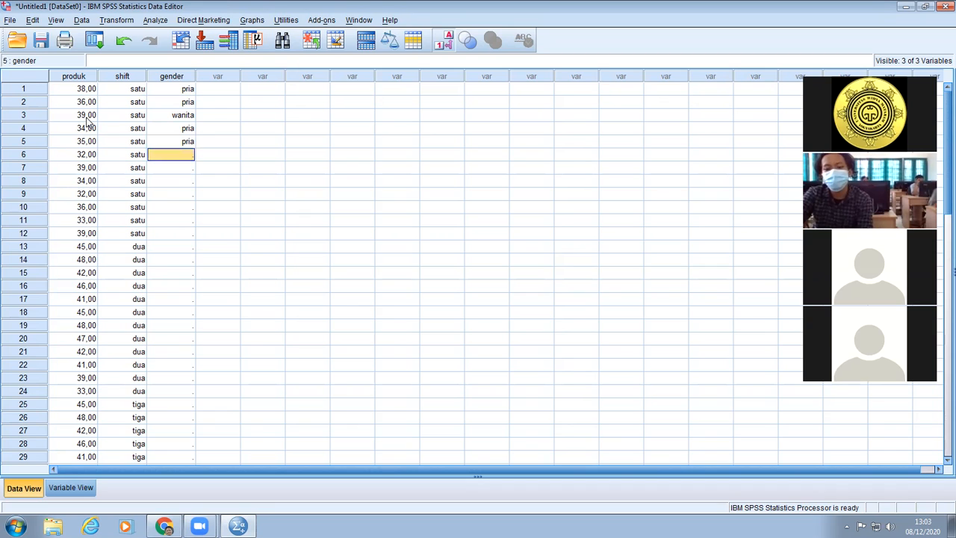
{"action": "type", "text": "wanita"}
{"action": "key", "text": "Return"}
Fill the gender values for rows 7 to 12 with the repeating pattern pria, pria, wanita.
{"action": "type", "text": "pria"}
{"action": "key", "text": "Return"}
{"action": "type", "text": "pria"}
{"action": "key", "text": "Return"}
{"action": "type", "text": "wanita"}
{"action": "key", "text": "Return"}
{"action": "type", "text": "pria"}
{"action": "key", "text": "Return"}
{"action": "type", "text": "pria"}
{"action": "key", "text": "Return"}
{"action": "type", "text": "2"}
{"action": "key", "text": "Return"}
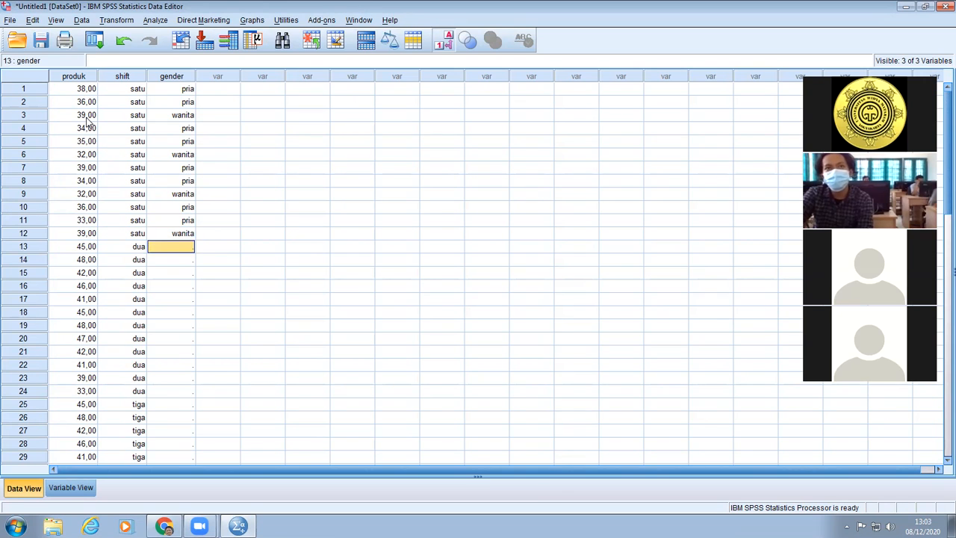
Fill the gender values for rows 13 to 18 using codes 1, 1, 2 repeated (pria, pria, wanita).
{"action": "type", "text": "1"}
{"action": "key", "text": "Return"}
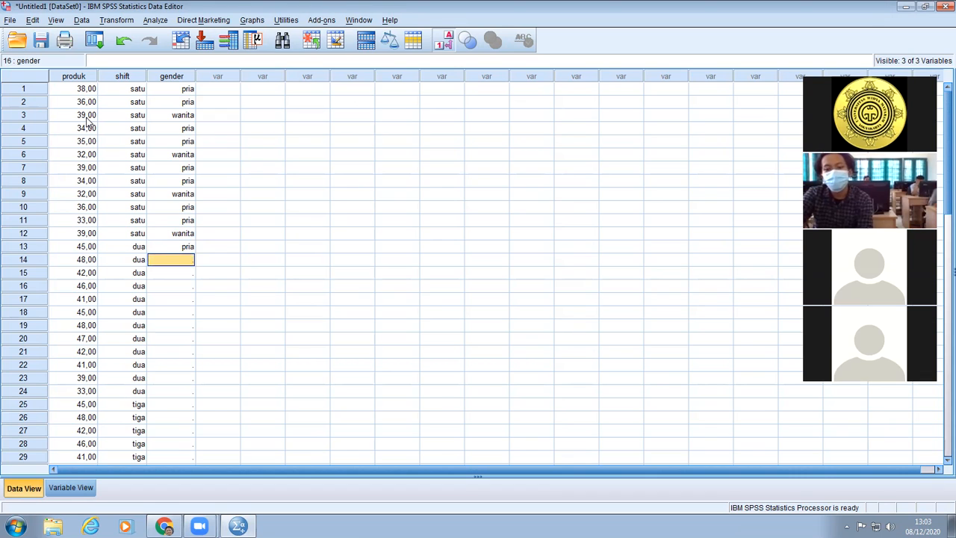
{"action": "type", "text": "1"}
{"action": "key", "text": "Return"}
{"action": "type", "text": "2"}
{"action": "key", "text": "Return"}
Enter gender for rows 19–27: pria in 19, 25 and 26, wanita in 21, 24 and 27, and 11 in 20, 22 and 23.
{"action": "type", "text": "1"}
{"action": "key", "text": "Return"}
{"action": "type", "text": "1"}
{"action": "key", "text": "Return"}
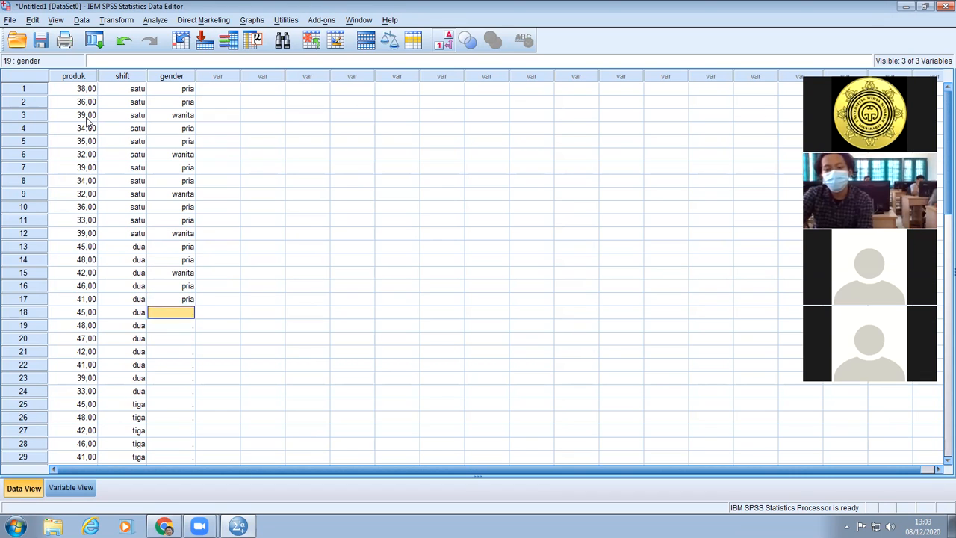
{"action": "type", "text": "2"}
{"action": "key", "text": "Return"}
{"action": "type", "text": "1"}
{"action": "key", "text": "Return"}
{"action": "type", "text": "11"}
{"action": "key", "text": "Return"}
{"action": "type", "text": "2"}
{"action": "key", "text": "Return"}
{"action": "type", "text": "11"}
{"action": "key", "text": "Return"}
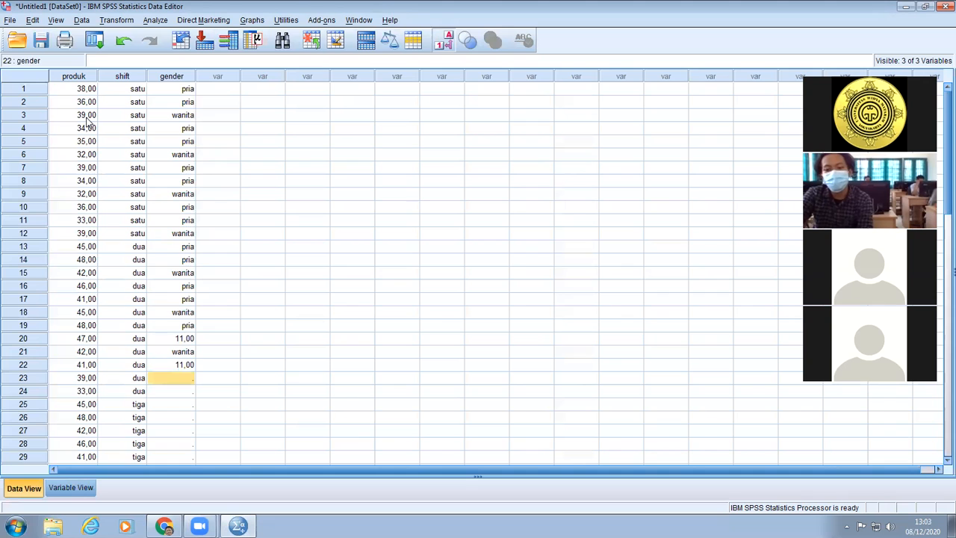
{"action": "type", "text": "11"}
{"action": "key", "text": "Return"}
{"action": "type", "text": "2"}
{"action": "key", "text": "Return"}
{"action": "type", "text": "1"}
{"action": "key", "text": "Return"}
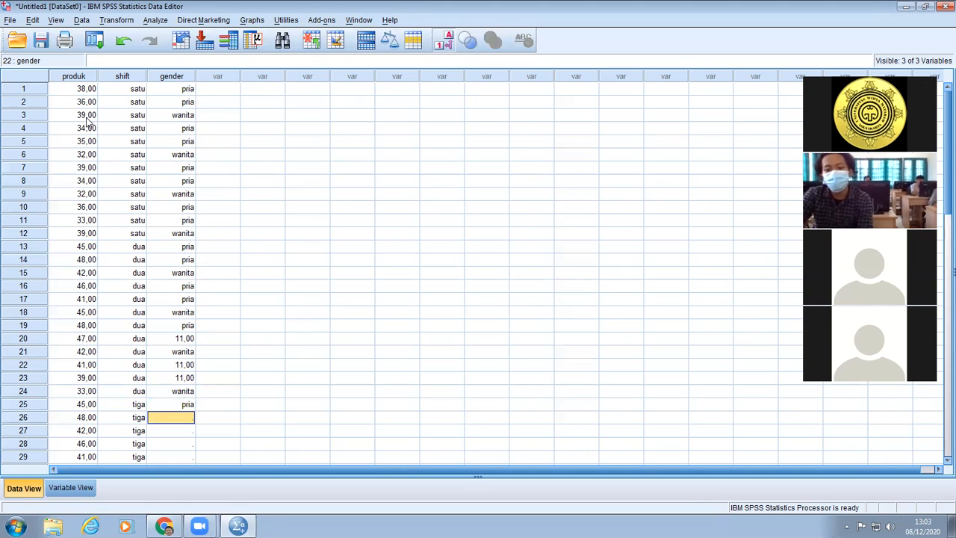
{"action": "type", "text": "1"}
{"action": "key", "text": "Return"}
{"action": "type", "text": "2"}
{"action": "key", "text": "Return"}
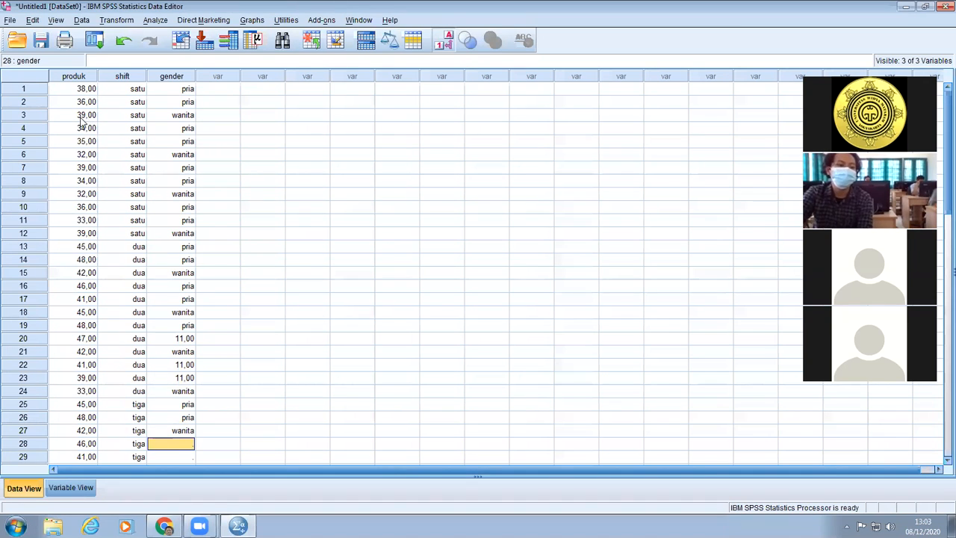
Correct the gender entries in rows 20, 22 and 23 to 1 (pria).
{"action": "left_click", "coordinate": [183, 340]}
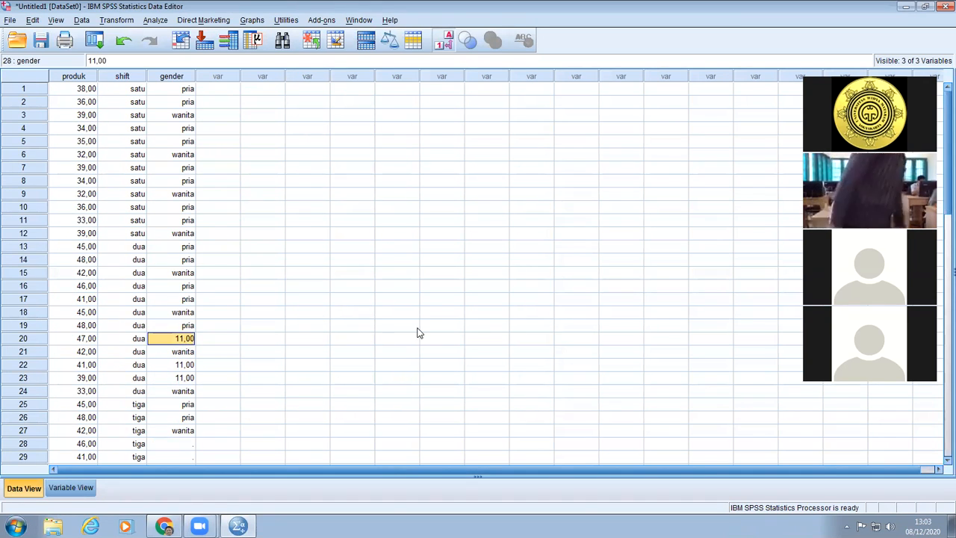
{"action": "type", "text": "1"}
{"action": "key", "text": "Return"}
{"action": "key", "text": "Return"}
{"action": "type", "text": "1"}
{"action": "key", "text": "Return"}
{"action": "type", "text": "1"}
{"action": "key", "text": "Return"}
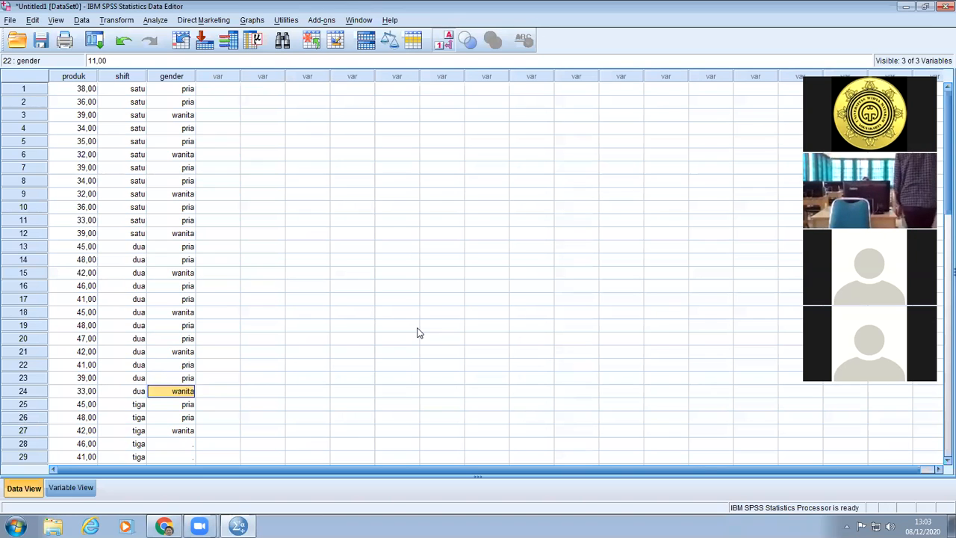
Fill the gender values for the remaining shift tiga rows, 28 to 36, repeating pria, pria, wanita.
{"action": "scroll", "coordinate": [345, 356], "scroll_direction": "down", "scroll_amount": 2}
{"action": "left_click", "coordinate": [179, 364]}
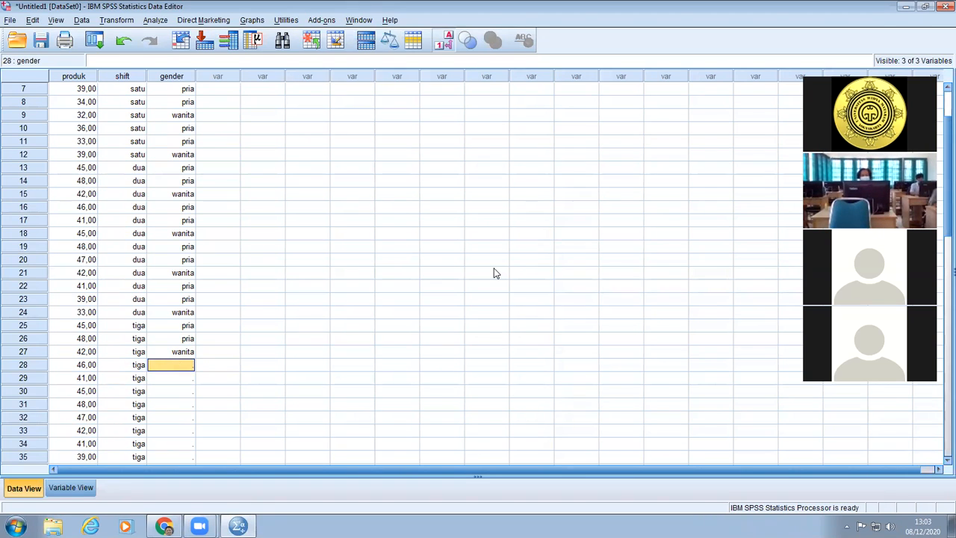
{"action": "scroll", "coordinate": [511, 362], "scroll_direction": "down", "scroll_amount": 2}
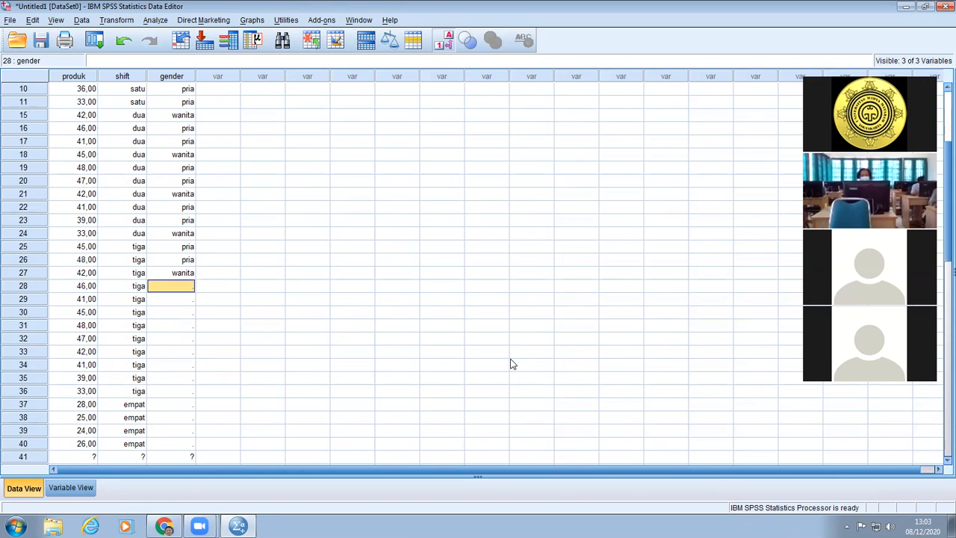
{"action": "scroll", "coordinate": [511, 363], "scroll_direction": "down", "scroll_amount": 1}
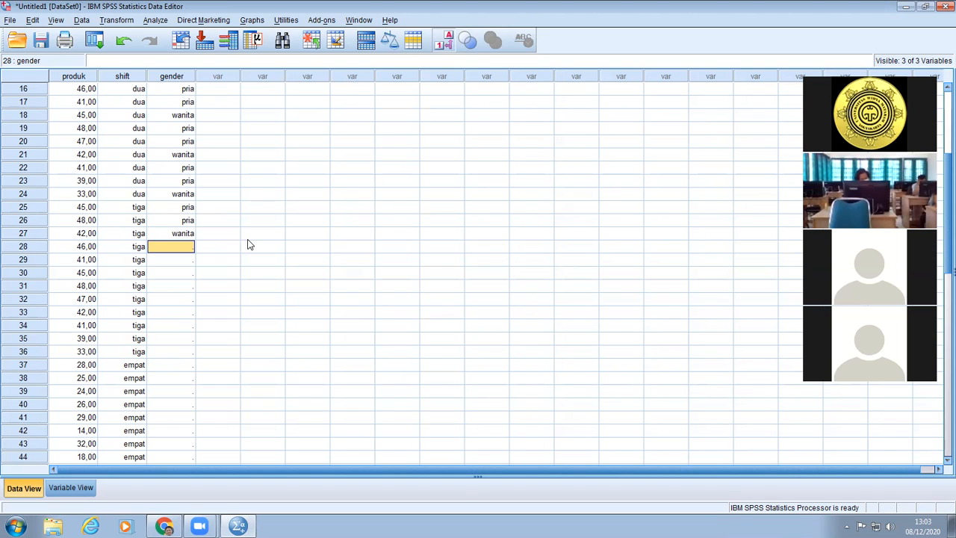
{"action": "type", "text": "1"}
{"action": "key", "text": "Return"}
{"action": "type", "text": "1"}
{"action": "key", "text": "Return"}
{"action": "type", "text": "2"}
{"action": "key", "text": "Return"}
{"action": "type", "text": "1"}
{"action": "key", "text": "Return"}
{"action": "type", "text": "1"}
{"action": "key", "text": "Return"}
{"action": "type", "text": "2"}
{"action": "key", "text": "Return"}
{"action": "type", "text": "1"}
{"action": "key", "text": "Return"}
Fill the gender values for rows 37 to 42 of shift empat, repeating pria, pria, wanita.
{"action": "type", "text": "1"}
{"action": "key", "text": "Return"}
{"action": "type", "text": "2"}
{"action": "key", "text": "Return"}
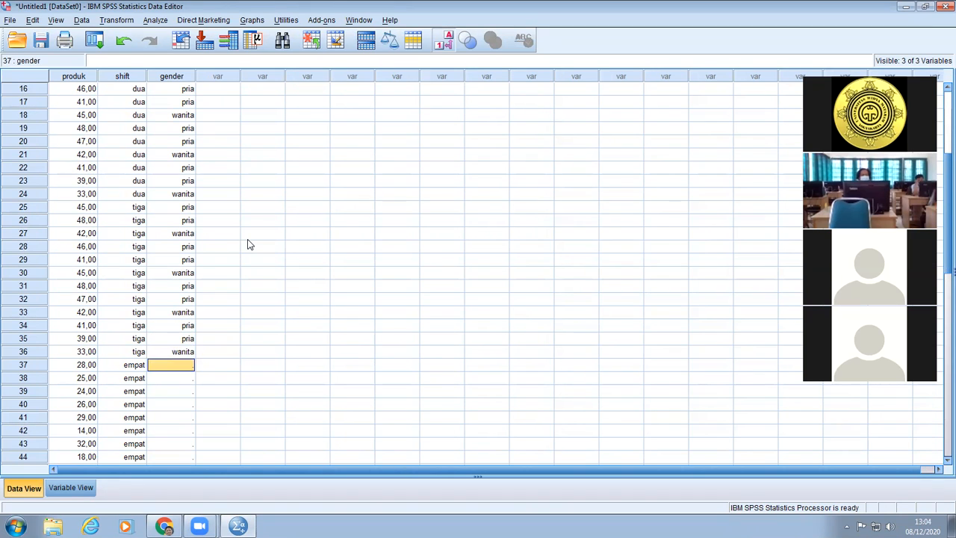
{"action": "type", "text": "1"}
{"action": "key", "text": "Return"}
{"action": "type", "text": "1"}
{"action": "key", "text": "Return"}
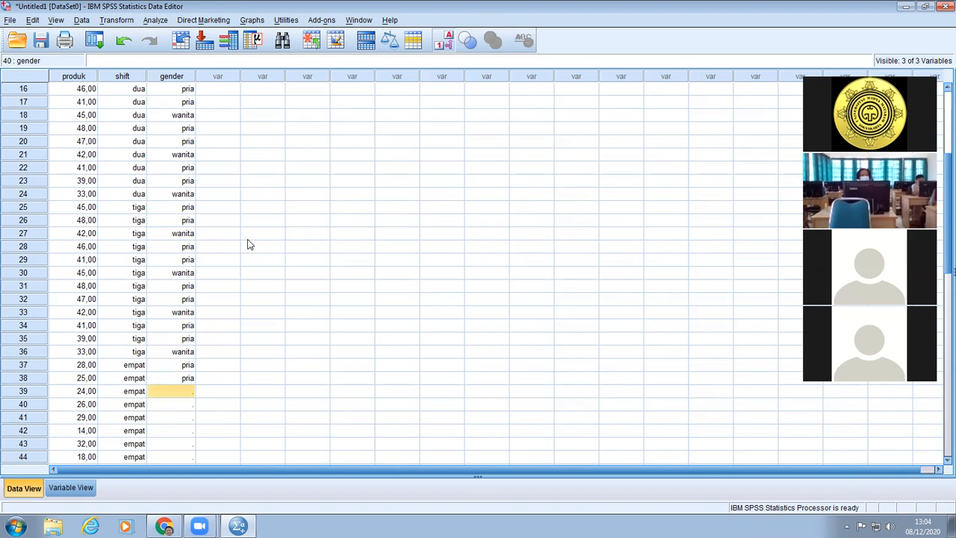
{"action": "type", "text": "2"}
{"action": "key", "text": "Return"}
{"action": "type", "text": "1"}
{"action": "key", "text": "Return"}
{"action": "type", "text": "1"}
{"action": "key", "text": "Return"}
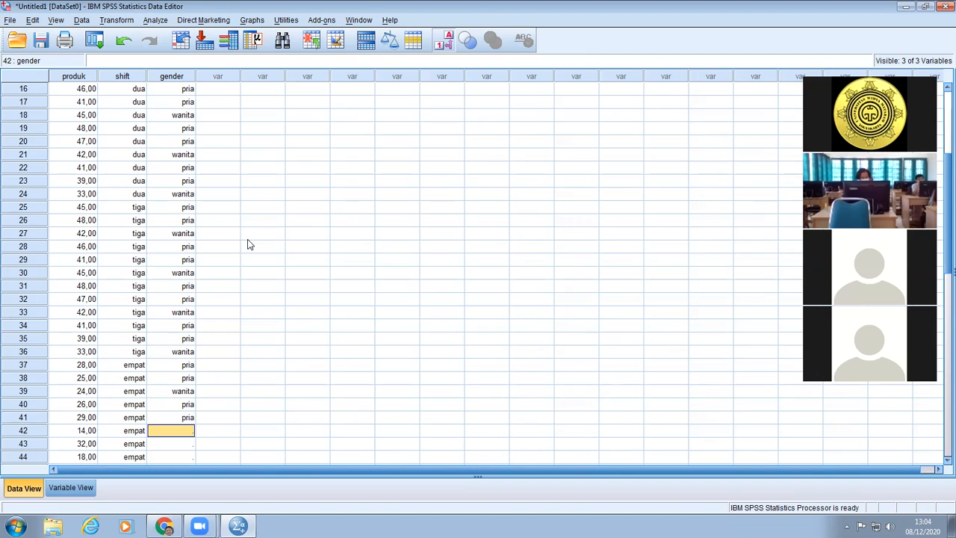
{"action": "type", "text": "2"}
{"action": "key", "text": "Return"}
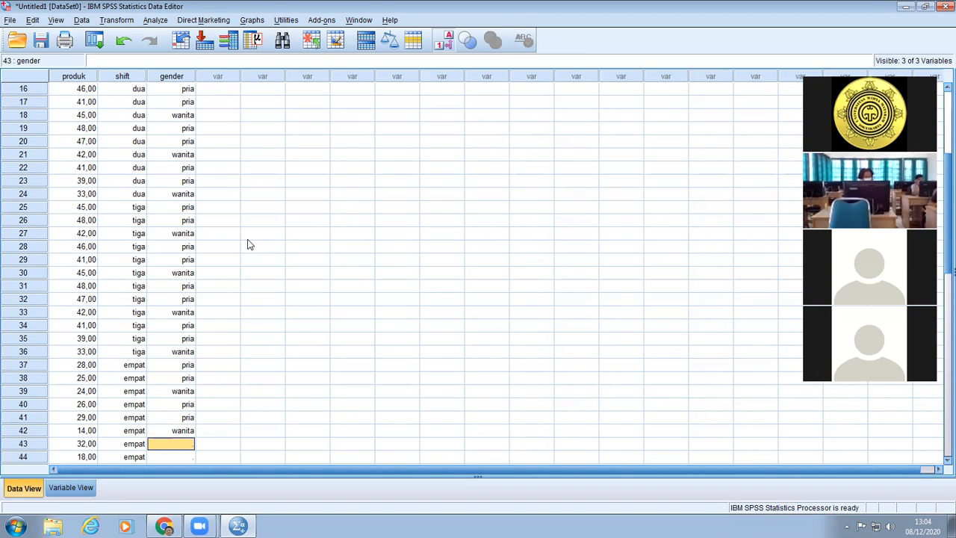
Enter 11 as the gender in rows 43 and 44 and 2 (wanita) in row 45.
{"action": "type", "text": "11"}
{"action": "key", "text": "Return"}
{"action": "type", "text": "11"}
{"action": "key", "text": "Return"}
{"action": "type", "text": "2"}
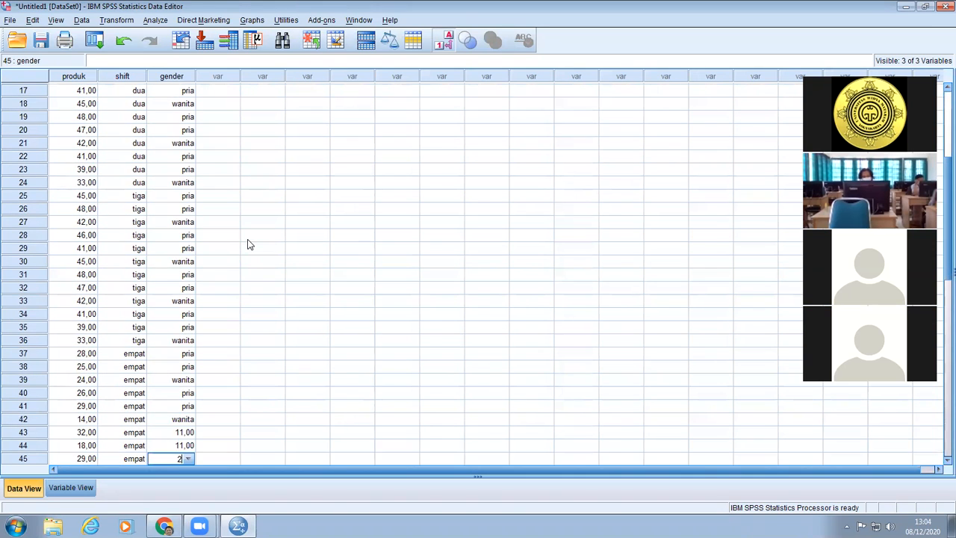
{"action": "key", "text": "Return"}
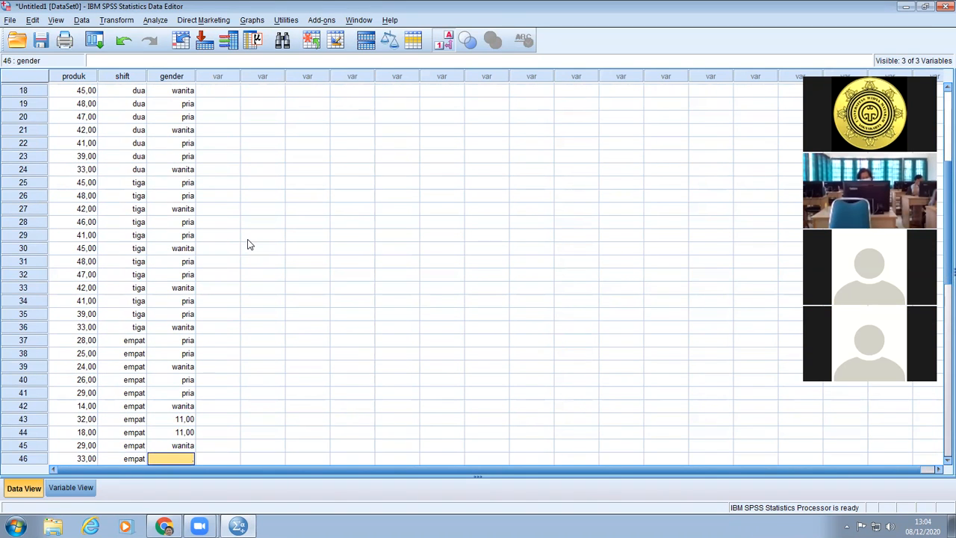
Correct the gender entries in rows 43 and 44 to 1 (pria).
{"action": "key", "text": "Up"}
{"action": "key", "text": "Up"}
{"action": "key", "text": "Up"}
{"action": "type", "text": "1"}
{"action": "key", "text": "Return"}
Complete the gender column with pria in rows 46 and 47 and wanita in row 48.
{"action": "type", "text": "1"}
{"action": "key", "text": "Return"}
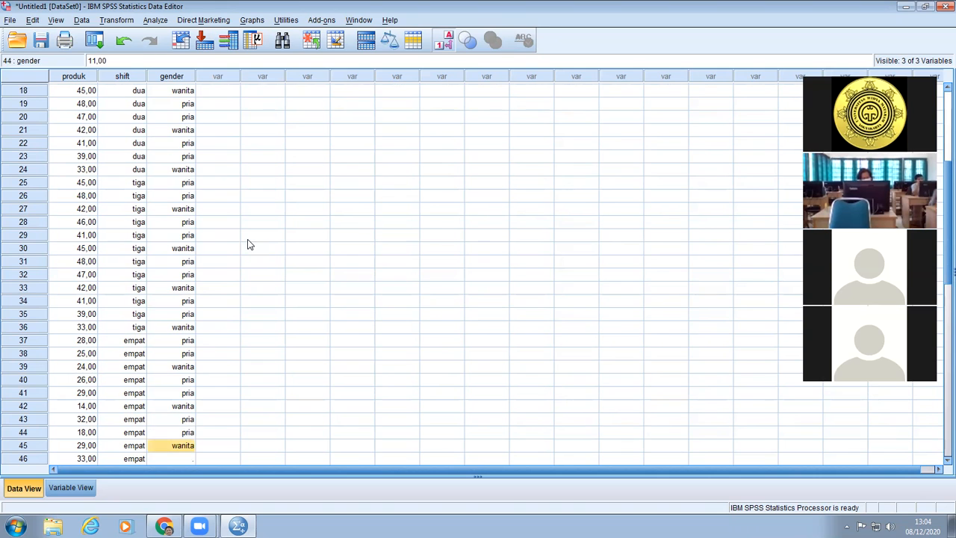
{"action": "key", "text": "Return"}
{"action": "type", "text": "1"}
{"action": "key", "text": "Return"}
{"action": "type", "text": "1"}
{"action": "key", "text": "Return"}
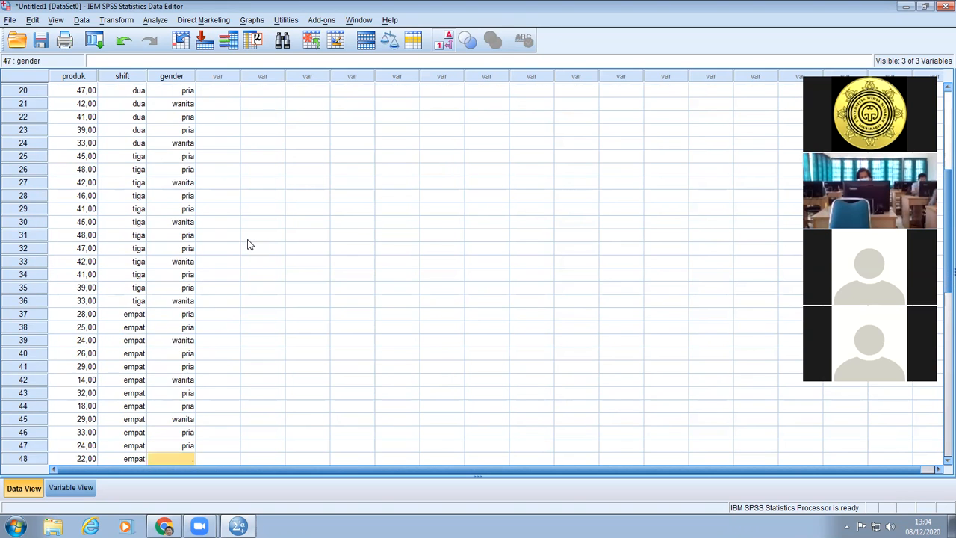
{"action": "type", "text": "2"}
{"action": "key", "text": "Return"}
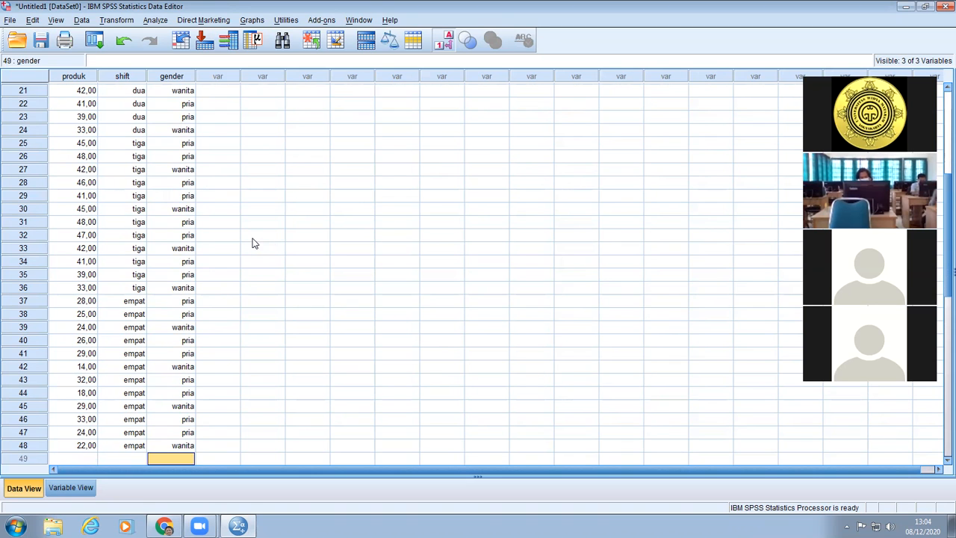
Start a General Linear Model Univariate analysis with produk as the dependent variable.
{"action": "scroll", "coordinate": [299, 356], "scroll_direction": "up", "scroll_amount": 7}
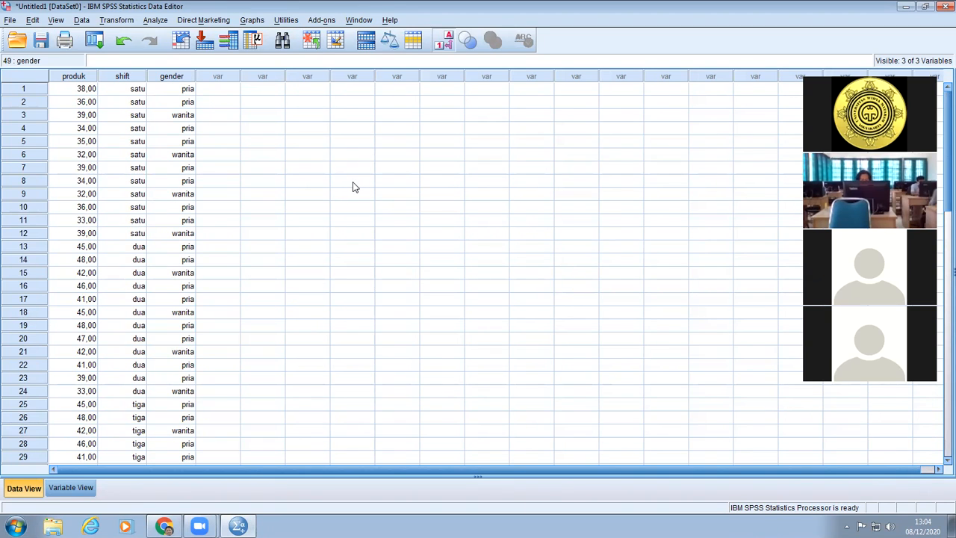
{"action": "left_click", "coordinate": [153, 21]}
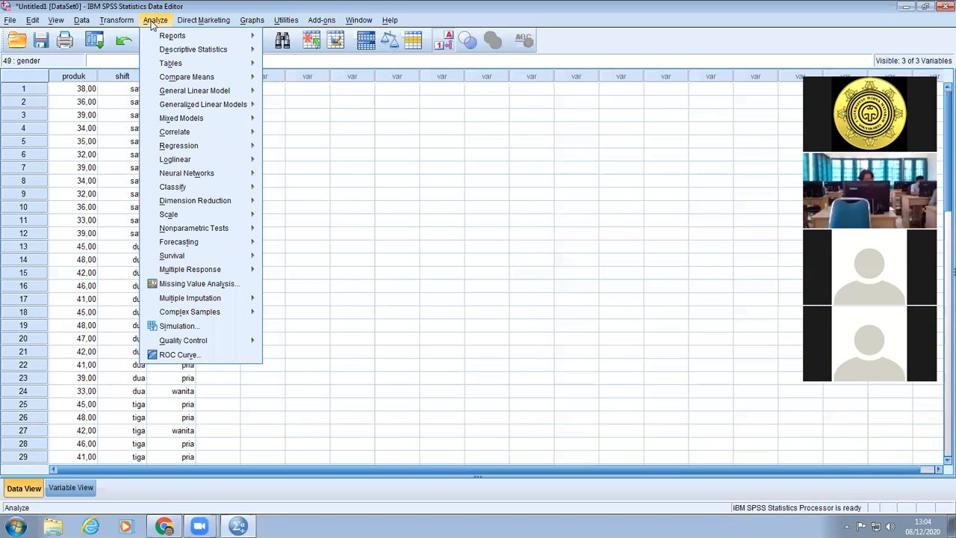
{"action": "mouse_move", "coordinate": [188, 92]}
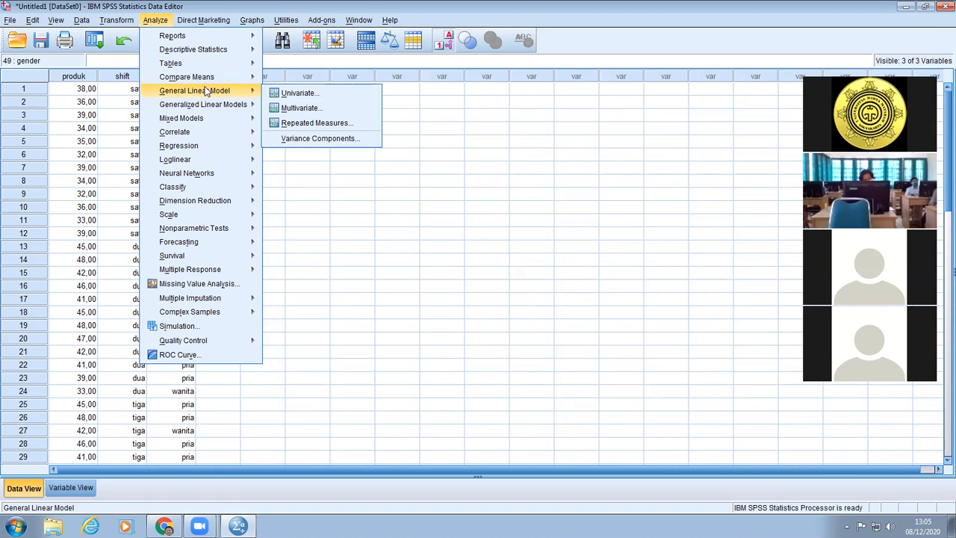
{"action": "left_click", "coordinate": [305, 97]}
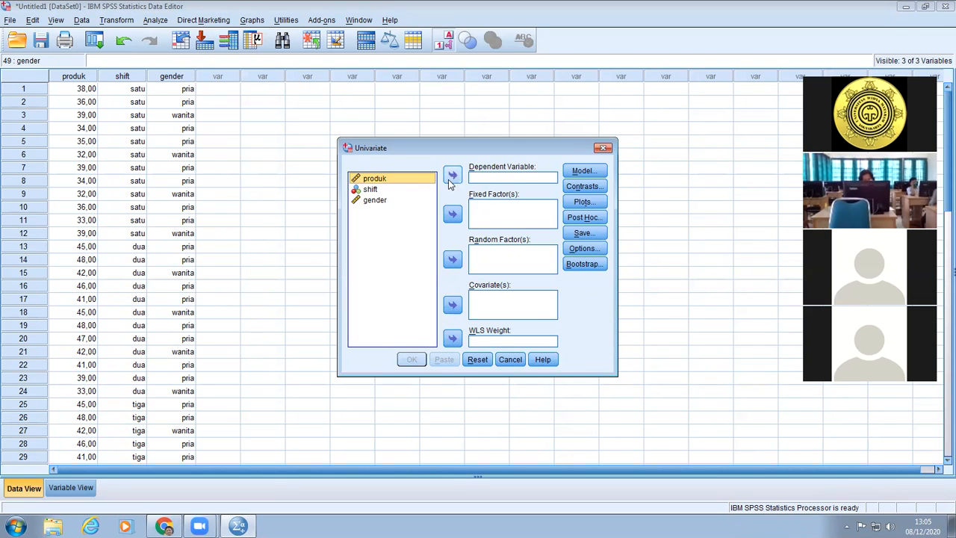
{"action": "left_click", "coordinate": [418, 181]}
{"action": "left_click", "coordinate": [453, 175]}
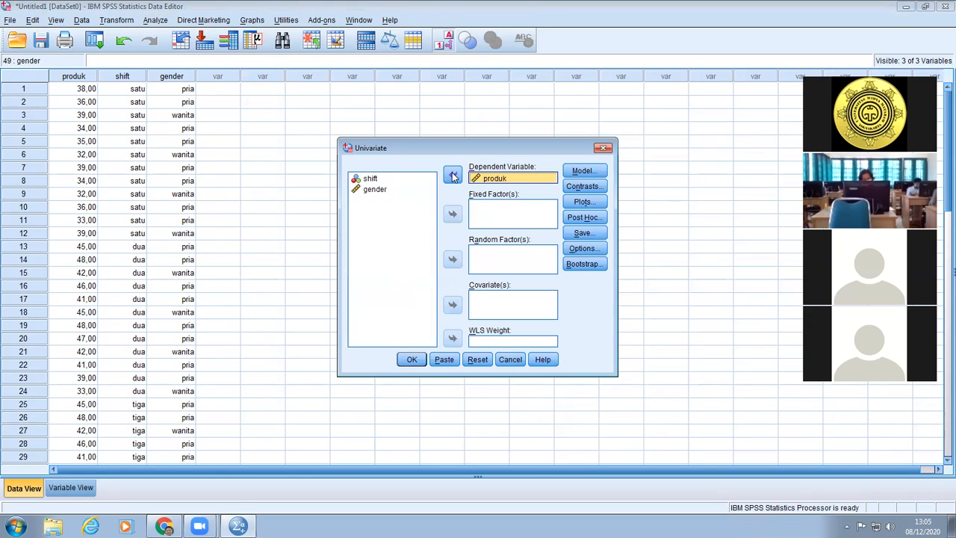
Set shift and gender together as fixed factors and run the Univariate analysis.
{"action": "left_click", "coordinate": [381, 191]}
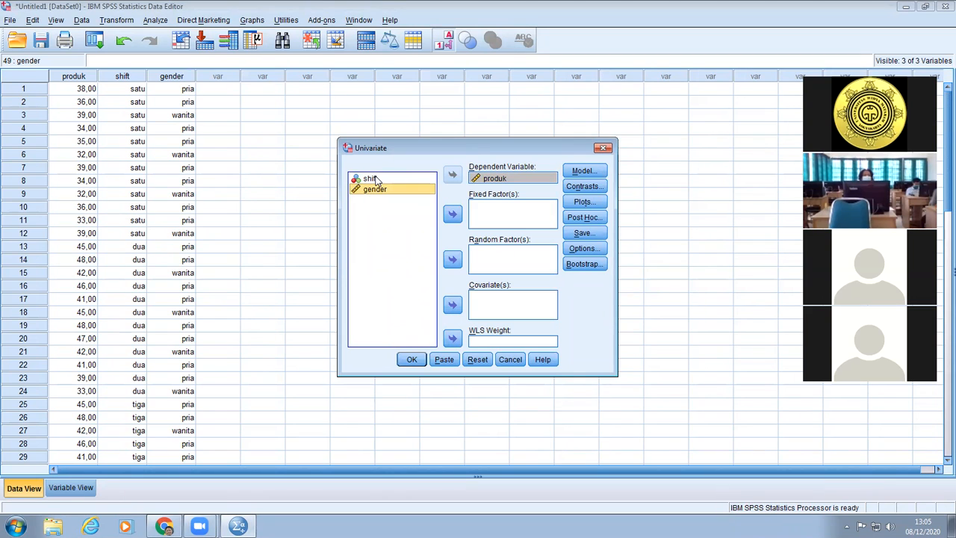
{"action": "left_click", "coordinate": [377, 181], "text": "ctrl"}
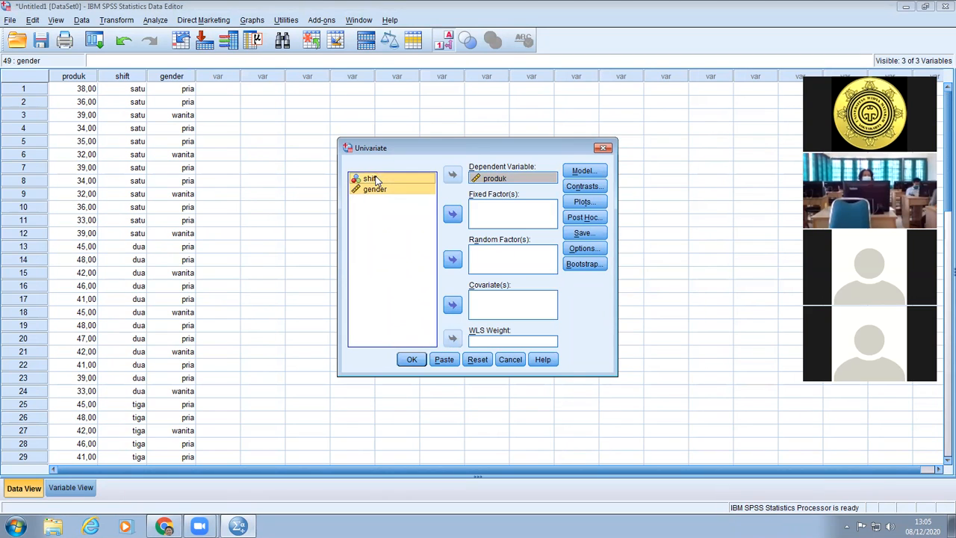
{"action": "left_click", "coordinate": [452, 216]}
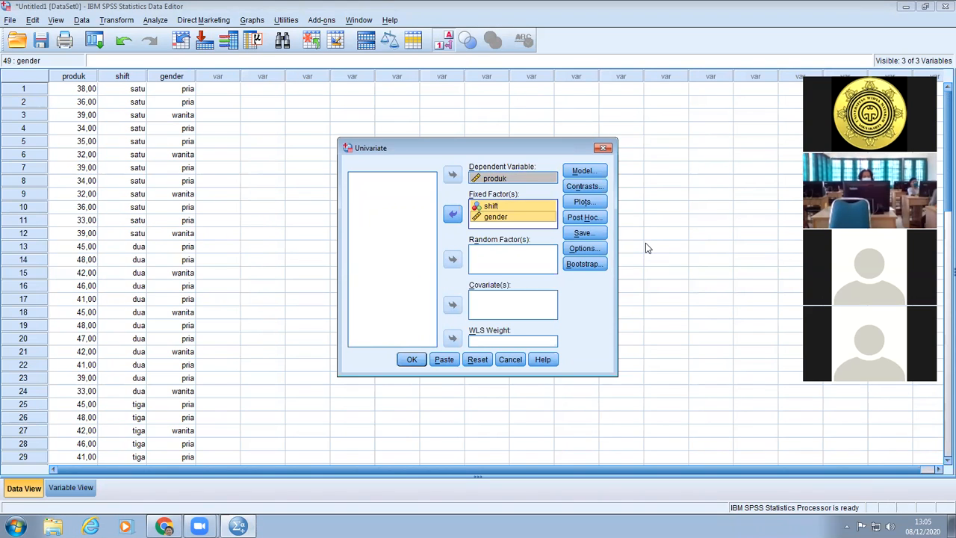
{"action": "left_click", "coordinate": [418, 363]}
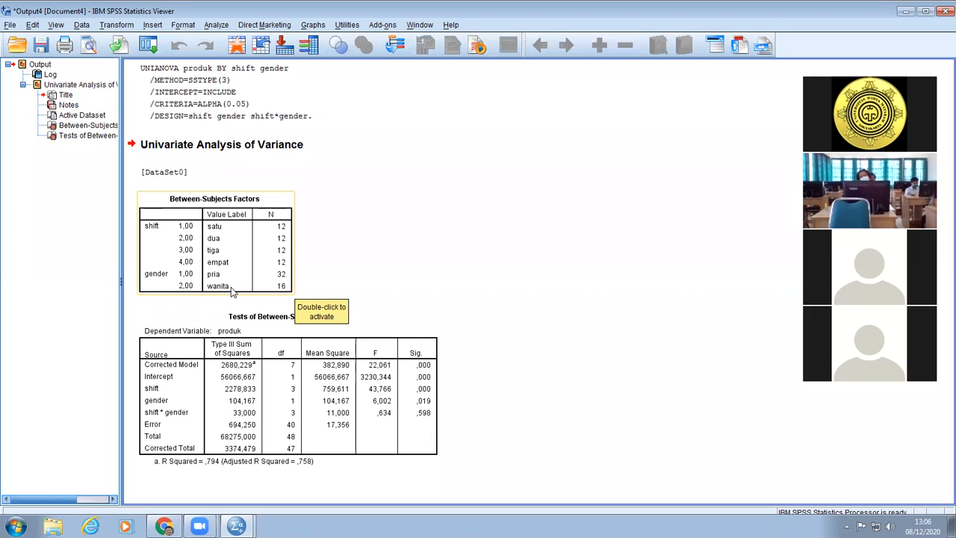
Examine the Tests of Between-Subjects Effects table for the significance of shift, gender and the shift * gender interaction.
{"action": "left_click", "coordinate": [273, 327]}
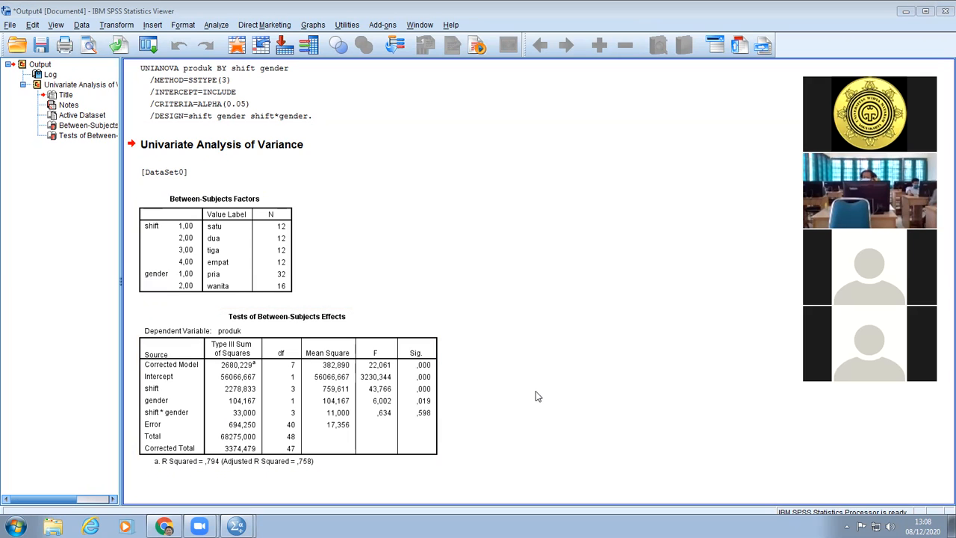
{"action": "left_click", "coordinate": [379, 440]}
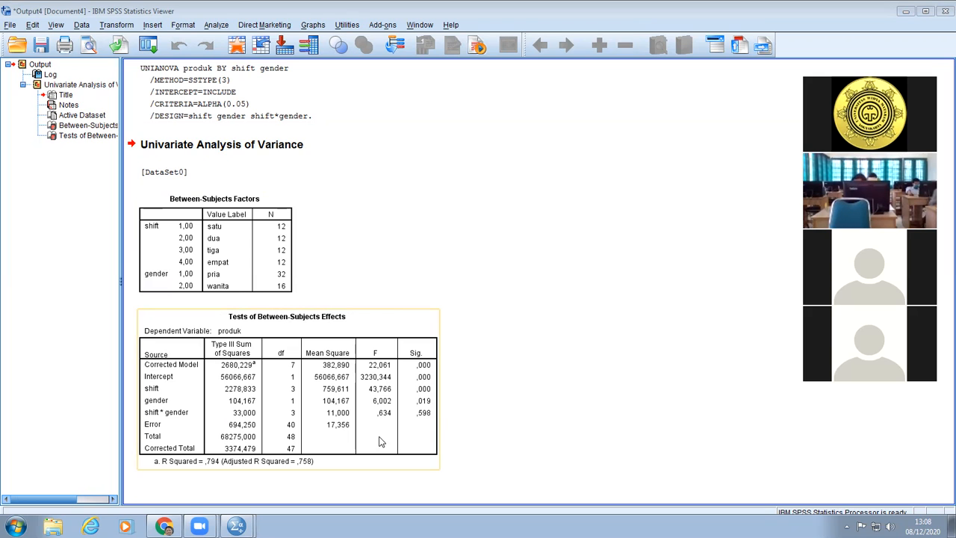
{"action": "left_click", "coordinate": [500, 366]}
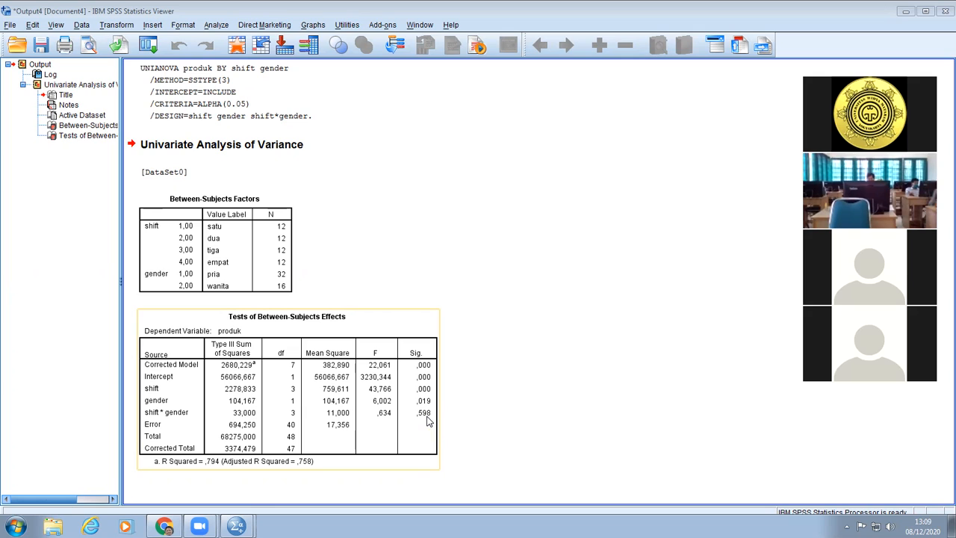
{"action": "left_click", "coordinate": [539, 321]}
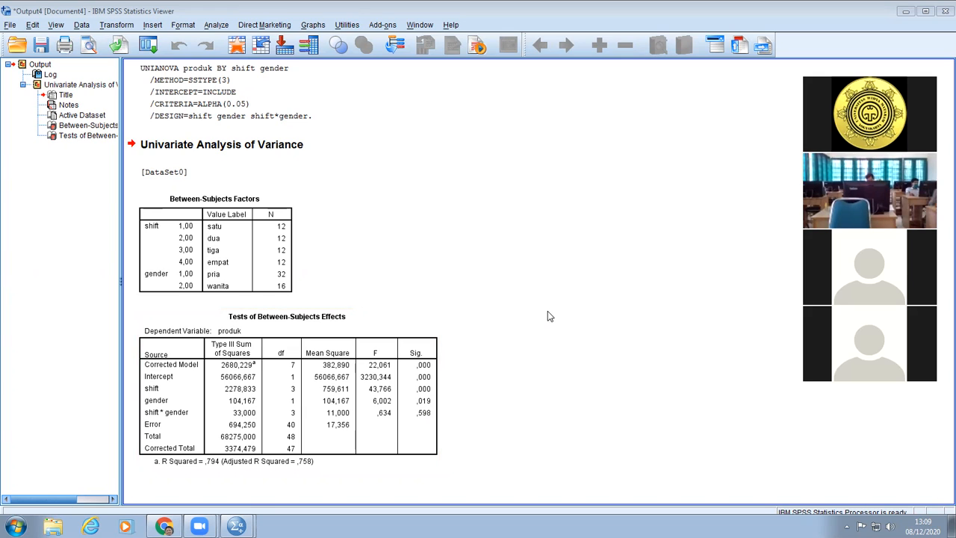
{"action": "left_click", "coordinate": [299, 357]}
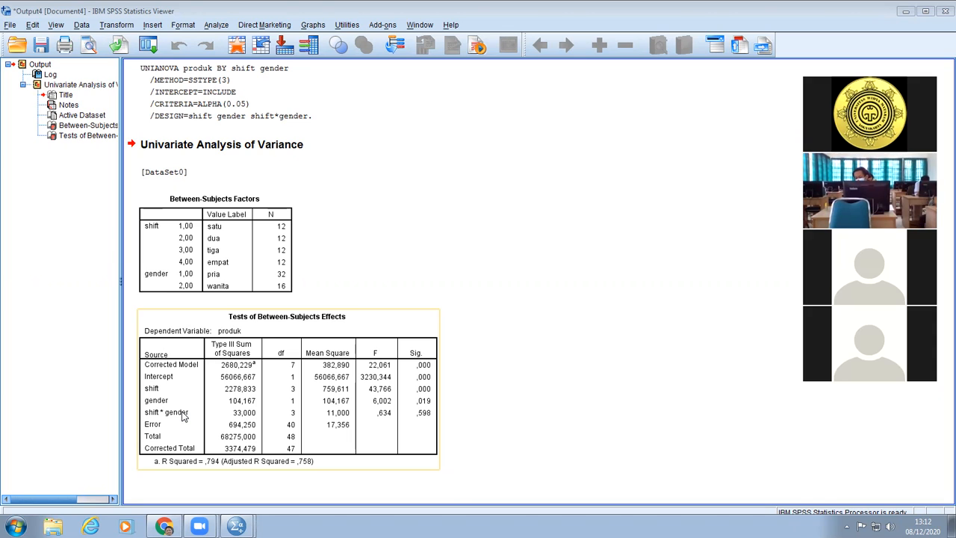
{"action": "left_click", "coordinate": [458, 418]}
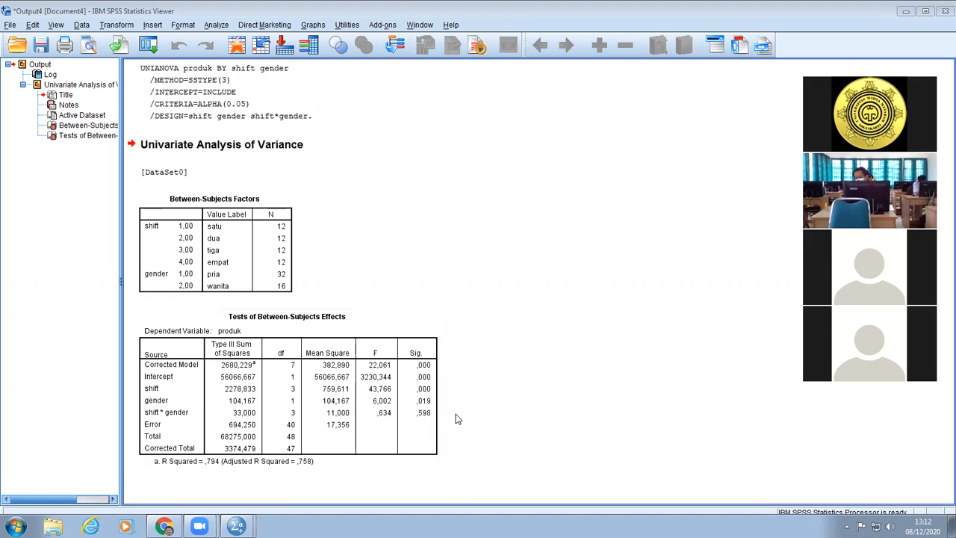
{"action": "left_click", "coordinate": [419, 441]}
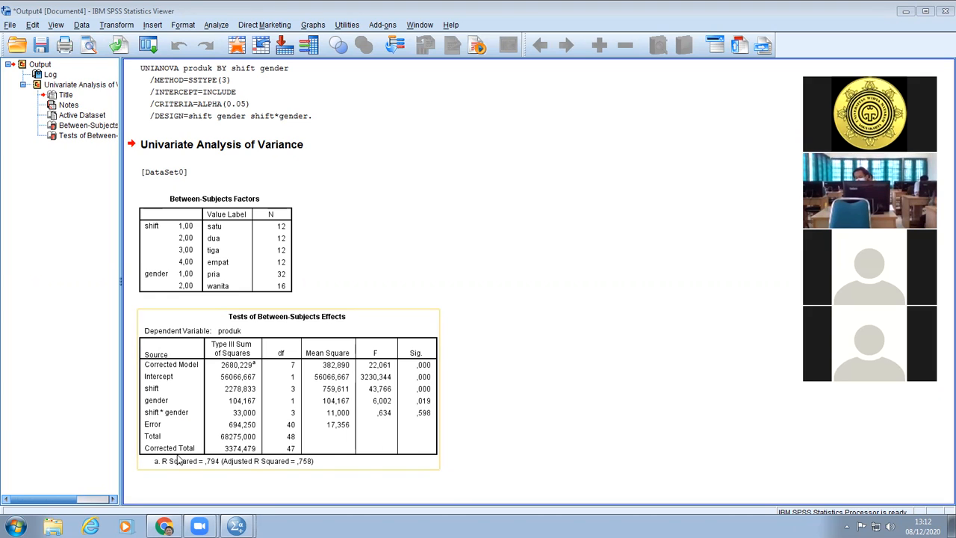